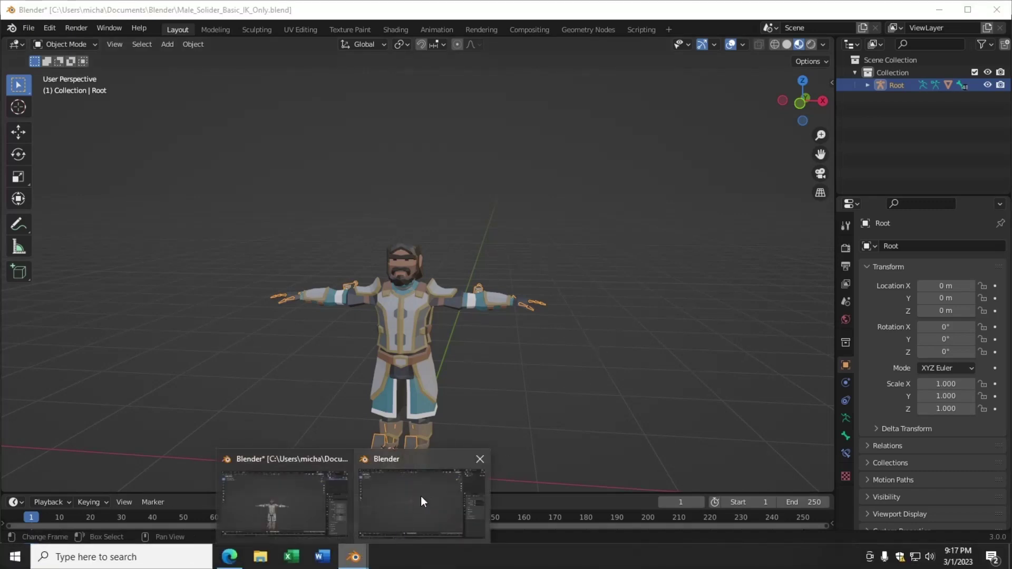
# Import SM_Wep_Sword_01.fbx into the empty Blender scene
pyautogui.click(421, 502)
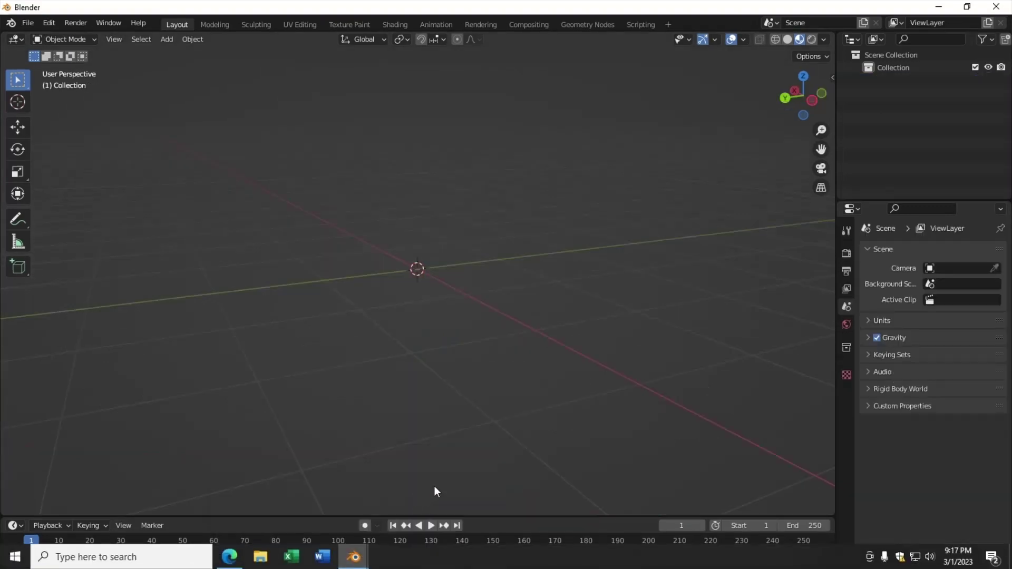
pyautogui.click(28, 24)
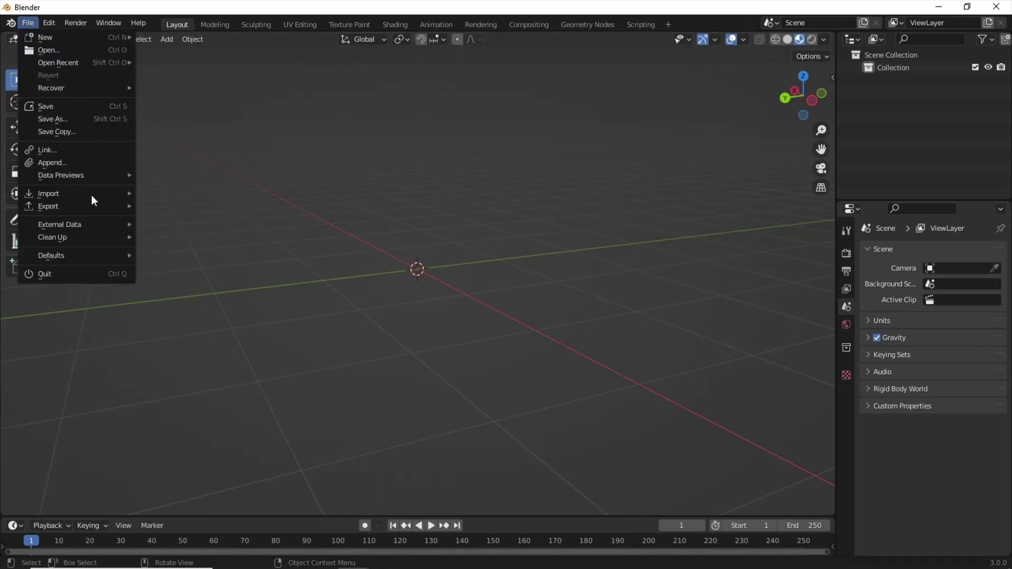
pyautogui.moveTo(78, 193)
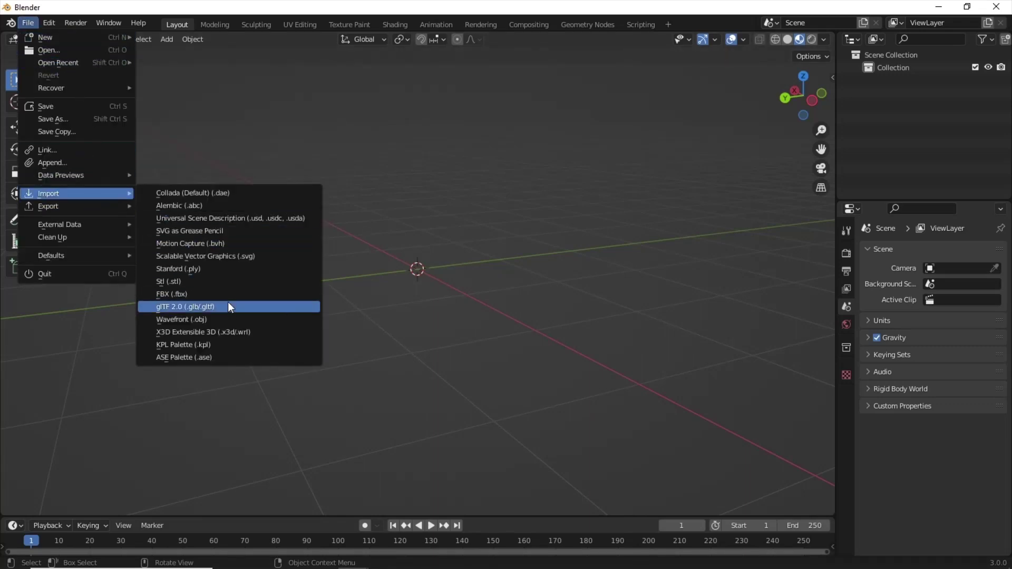
pyautogui.click(229, 298)
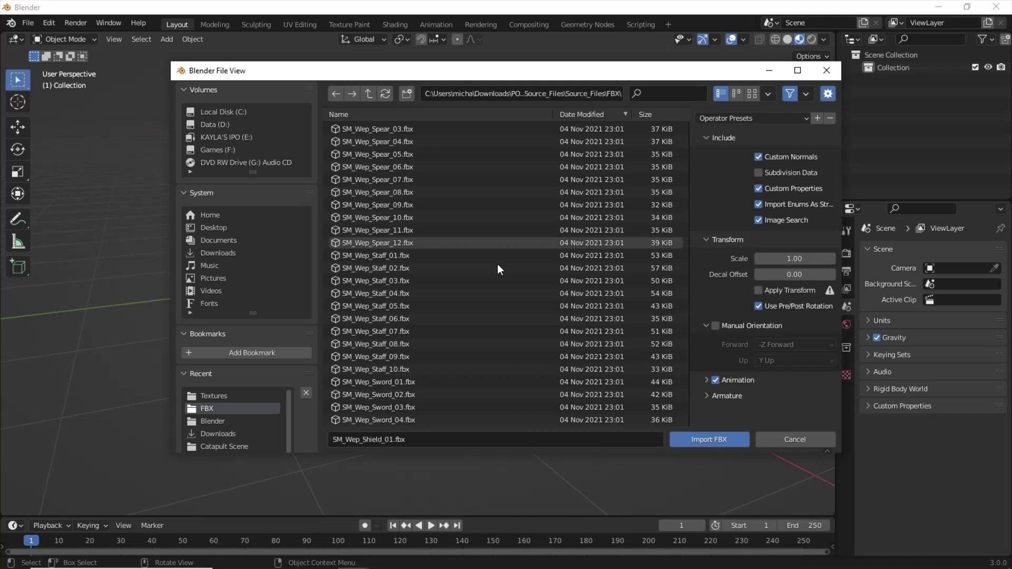
pyautogui.click(403, 387)
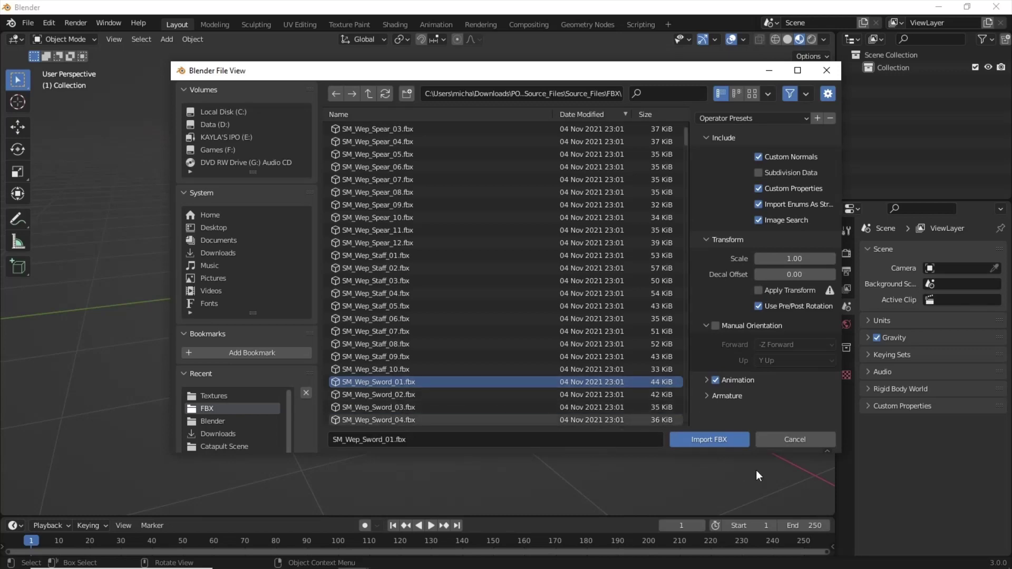
pyautogui.click(707, 441)
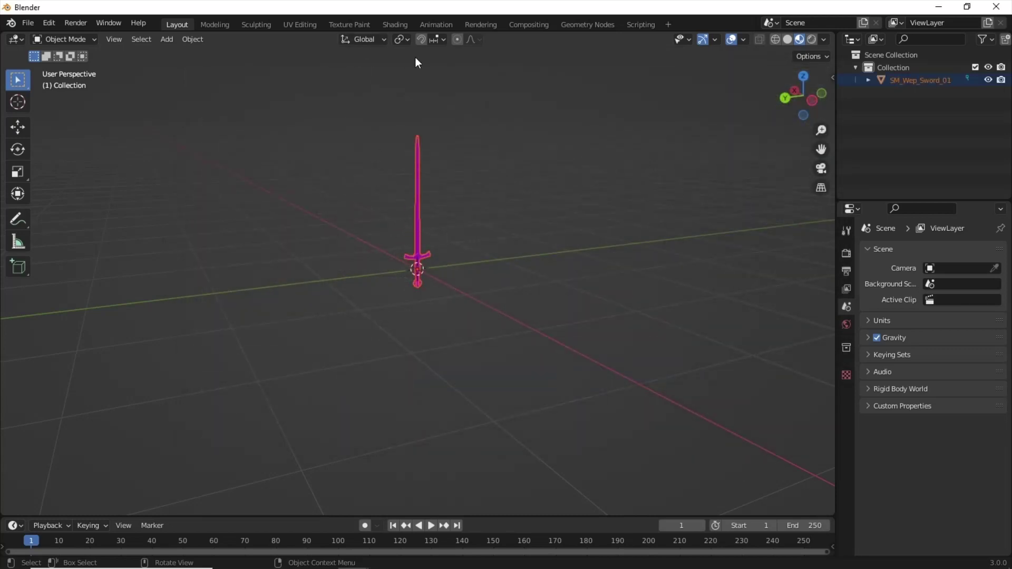
# Load a PolygonFantasyKingdom image from the Textures folder into the sword's Image Texture node
pyautogui.click(418, 191)
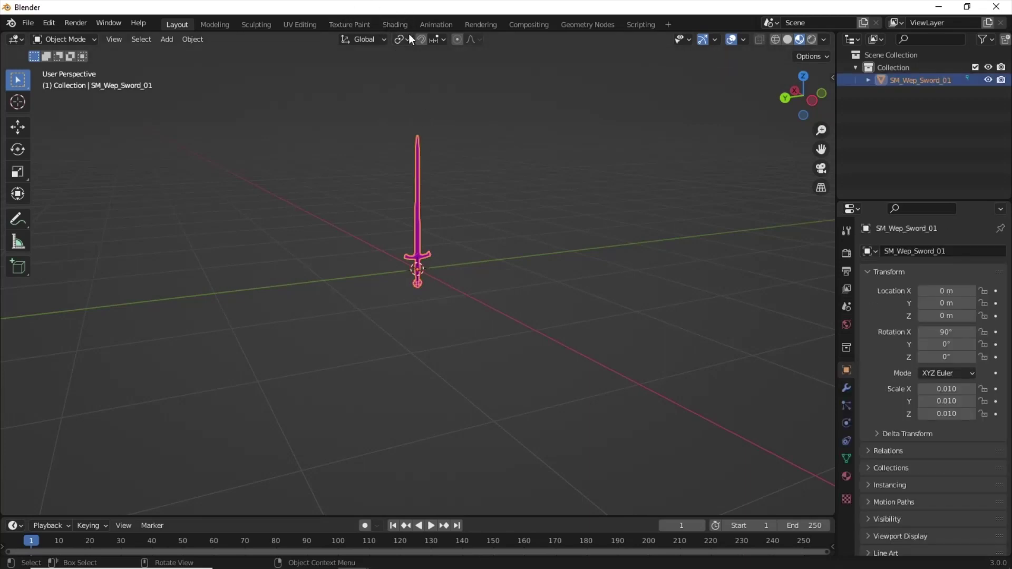
pyautogui.click(395, 24)
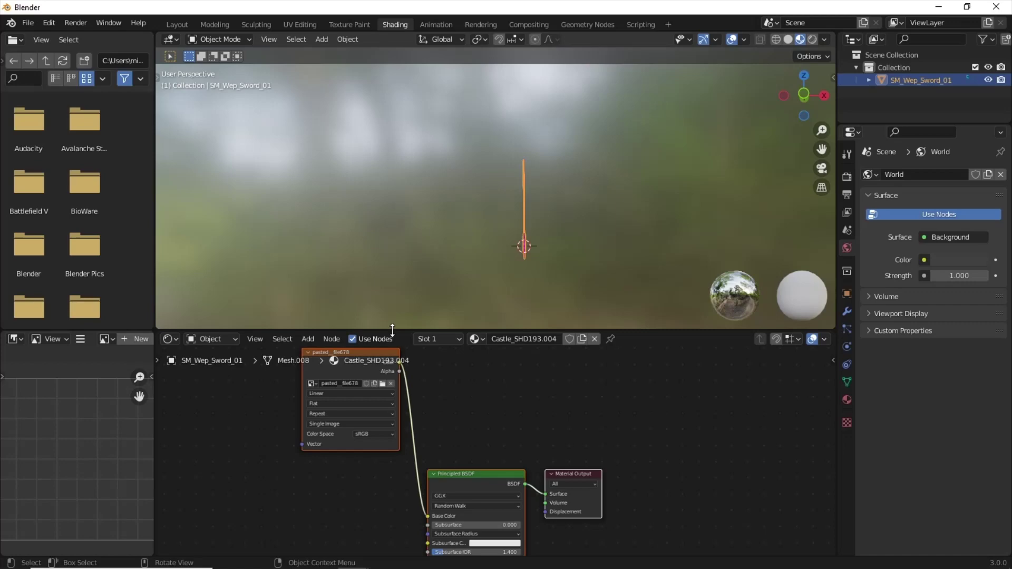
pyautogui.click(382, 385)
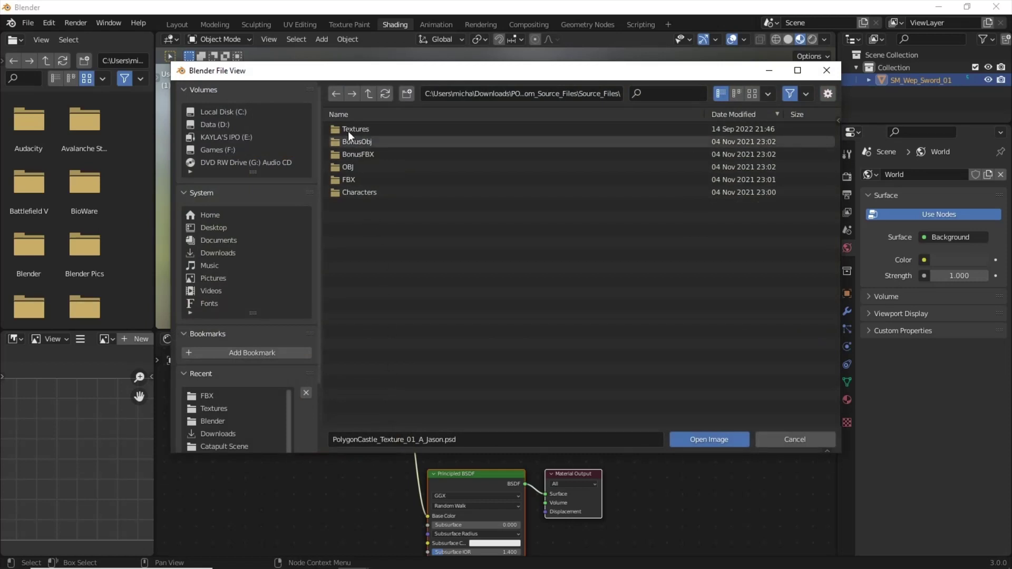
pyautogui.doubleClick(382, 130)
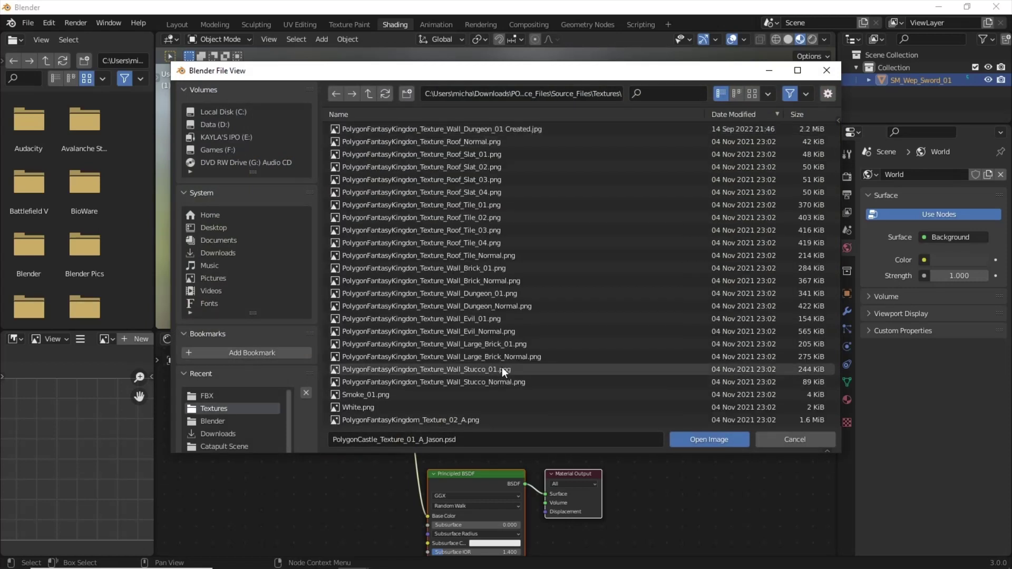
pyautogui.doubleClick(458, 368)
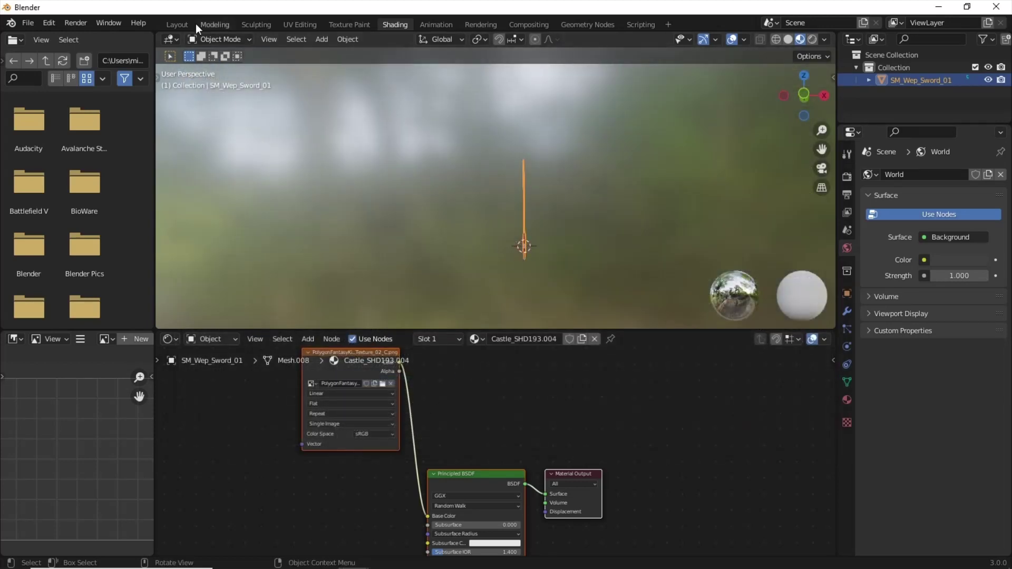
# Add a single-bone armature in Layout and scale it down
pyautogui.click(180, 24)
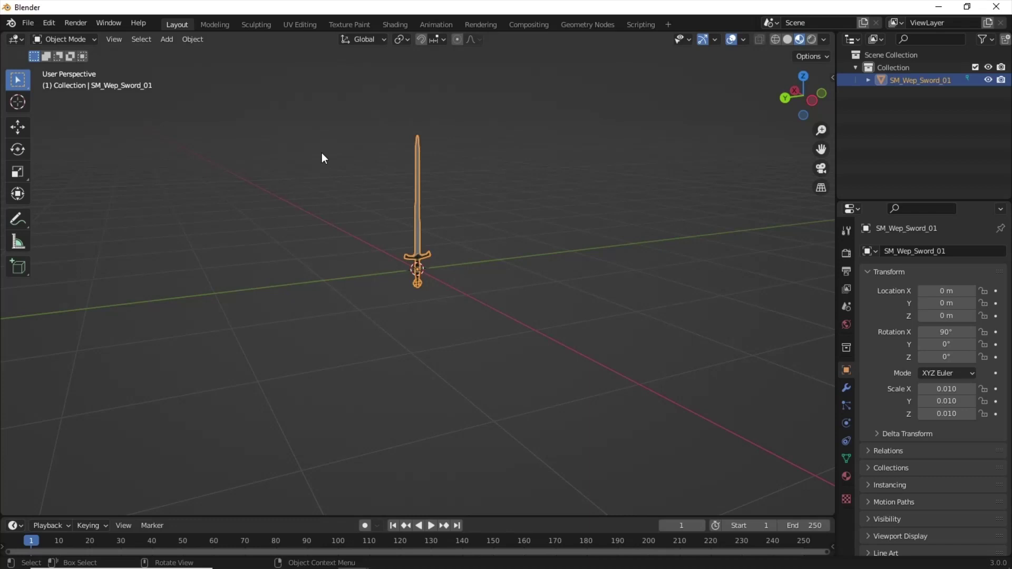
pyautogui.scroll(1, 481, 287)
pyautogui.scroll(3, 454, 282)
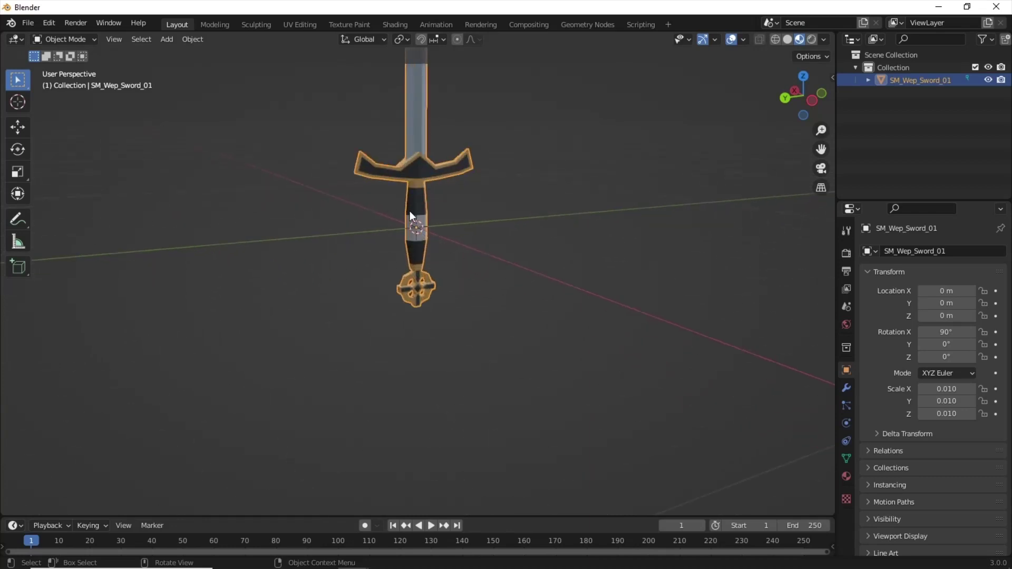
pyautogui.scroll(-2, 475, 213)
pyautogui.scroll(-3, 467, 190)
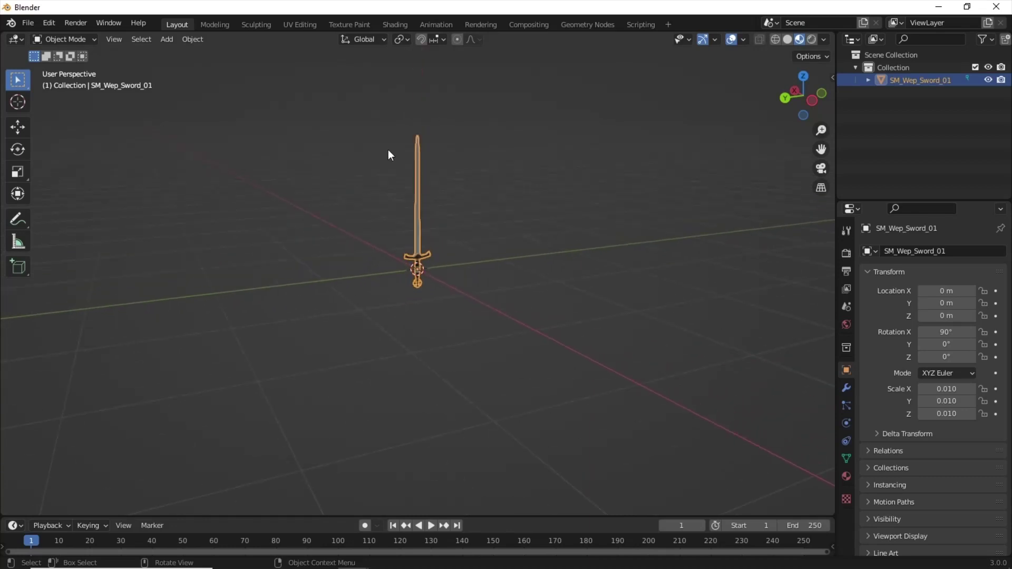
pyautogui.click(166, 39)
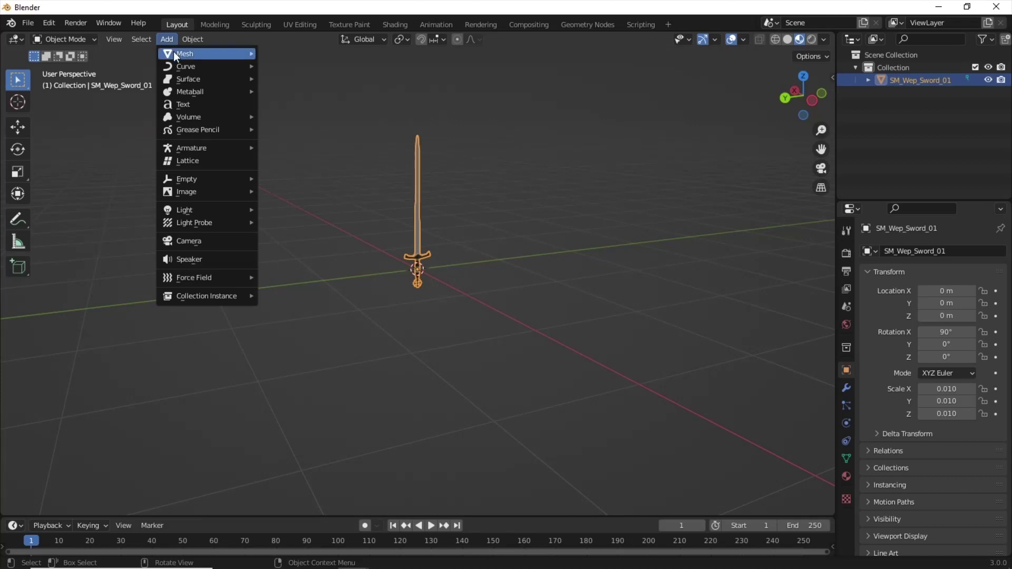
pyautogui.click(308, 151)
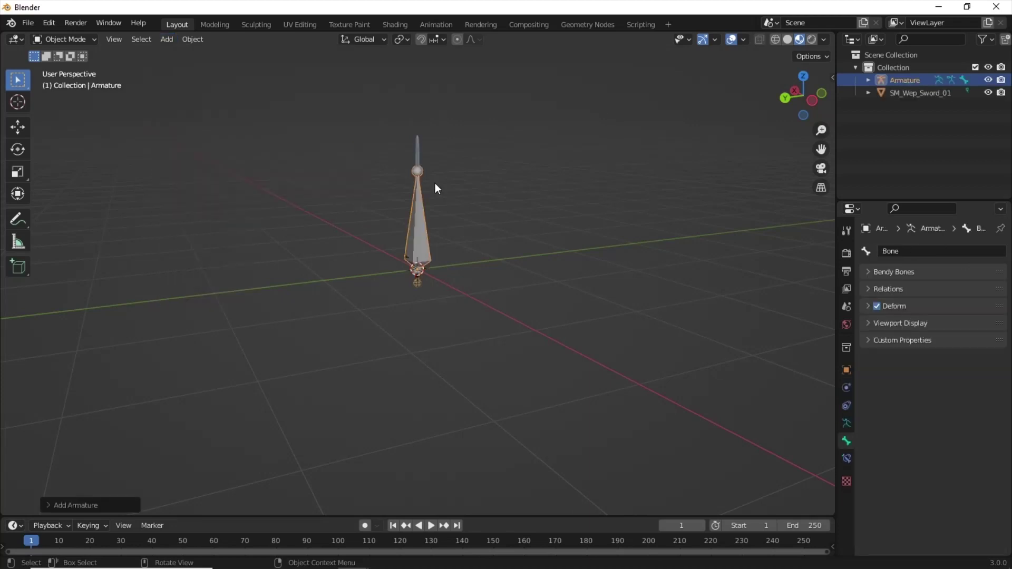
pyautogui.press('s')
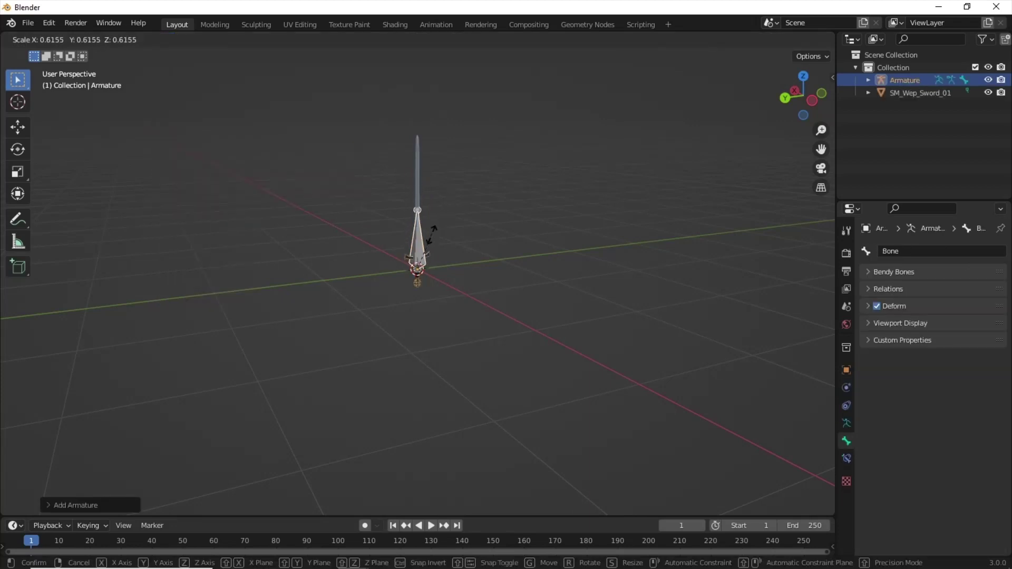
pyautogui.click(427, 250)
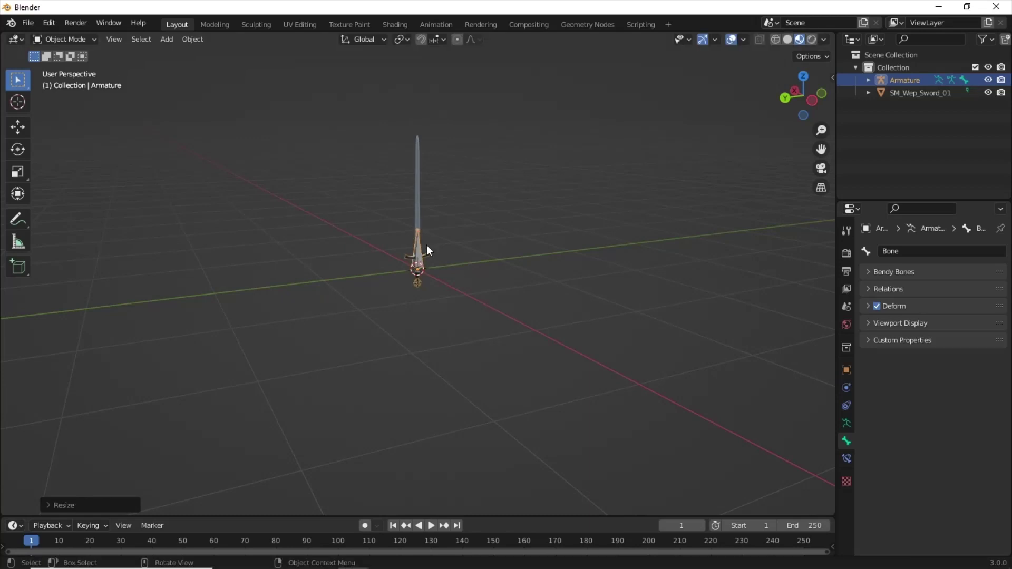
# Raise the armature along Z onto the grip, then select the sword and the armature
pyautogui.press('g')
pyautogui.press('z')
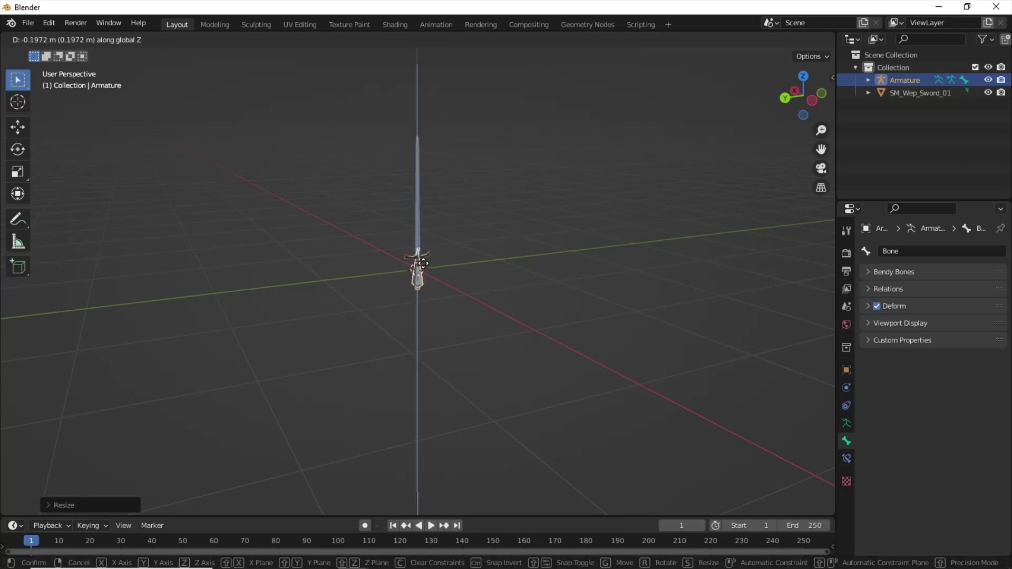
pyautogui.click(421, 263)
pyautogui.scroll(3, 432, 271)
pyautogui.scroll(2, 435, 284)
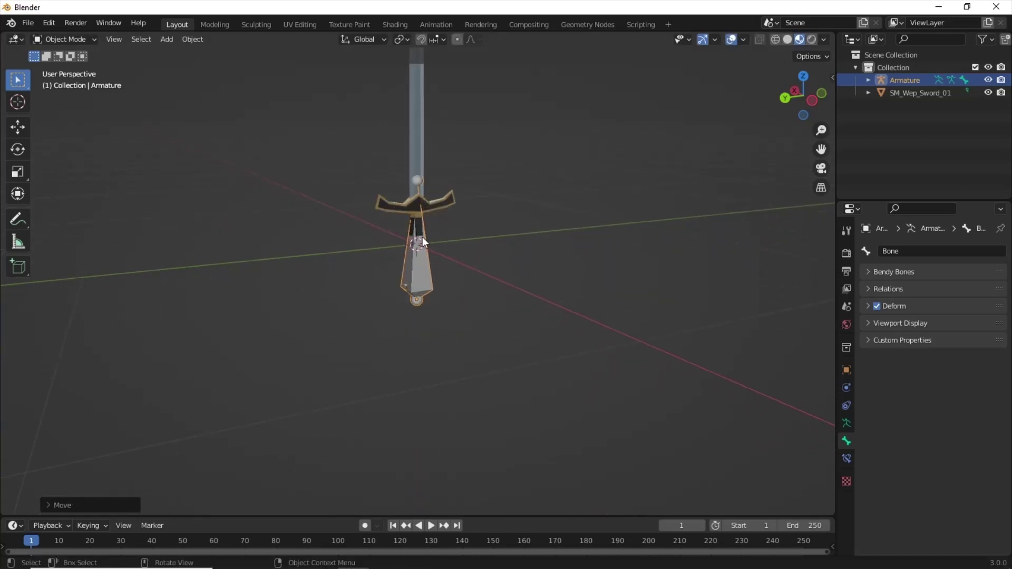
pyautogui.click(415, 156)
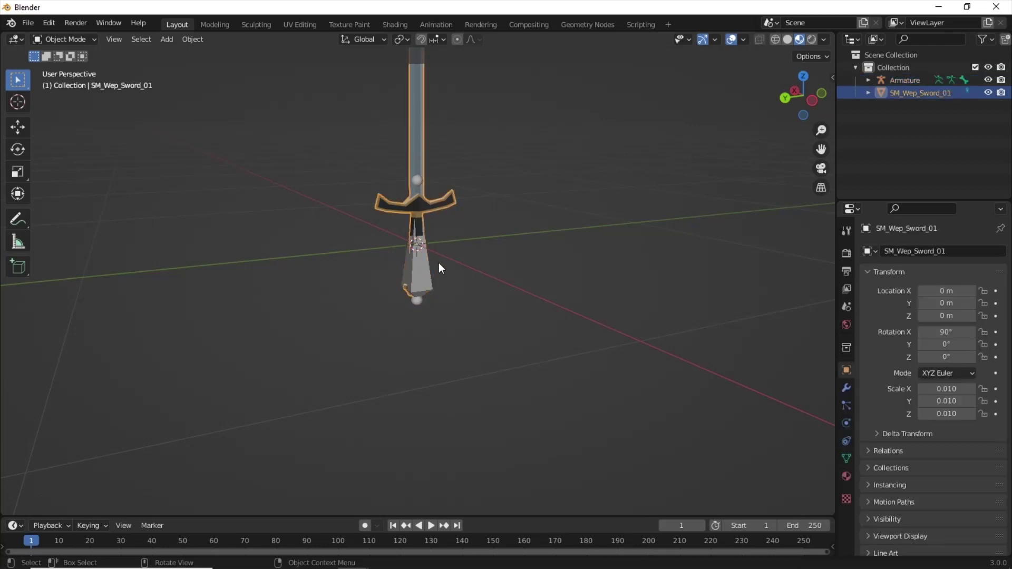
pyautogui.click(423, 291)
# Parent the sword to the armature with automatic weights and select its bone in Pose Mode
pyautogui.rightClick(428, 284)
pyautogui.moveTo(390, 277)
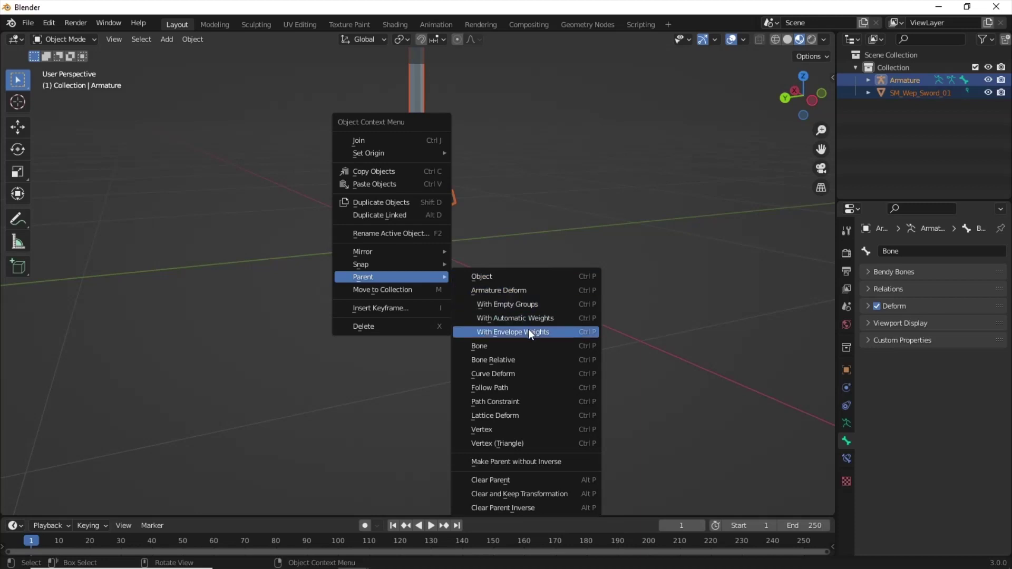
pyautogui.click(535, 321)
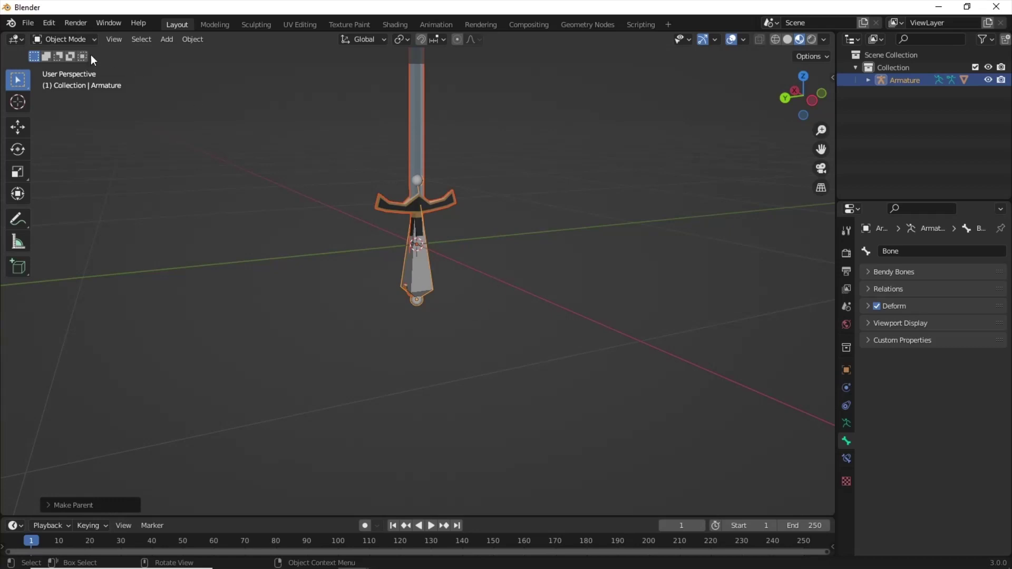
pyautogui.click(84, 39)
pyautogui.click(84, 82)
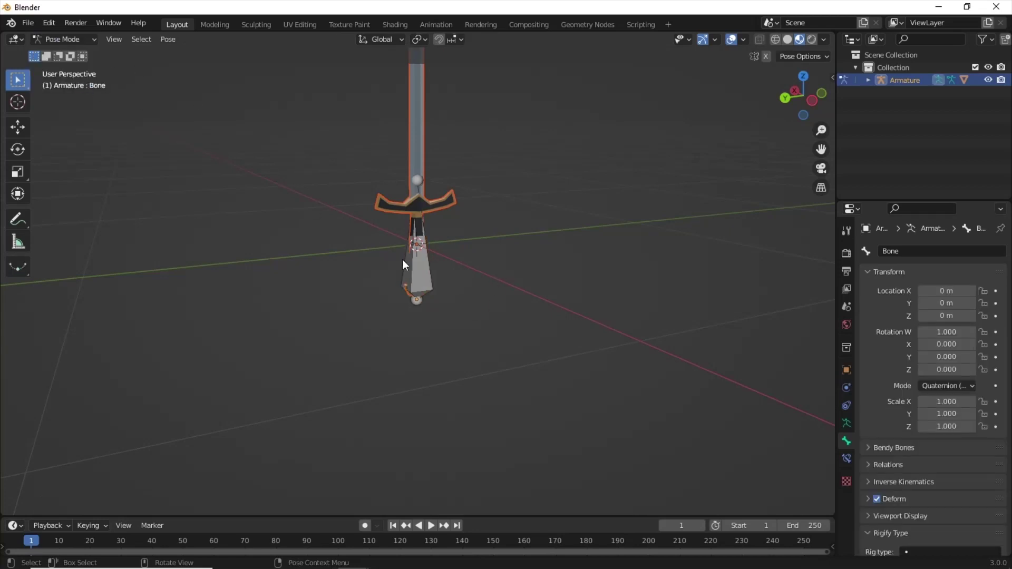
pyautogui.click(421, 276)
# Test-move the bone, cancel it, and return to Object Mode with the sword active
pyautogui.press('g')
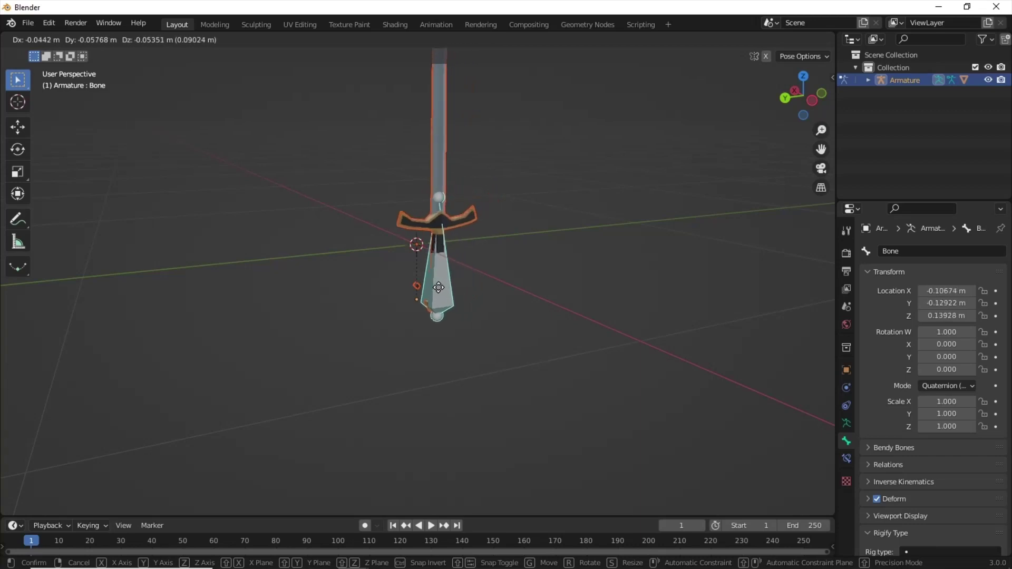
pyautogui.press('Escape')
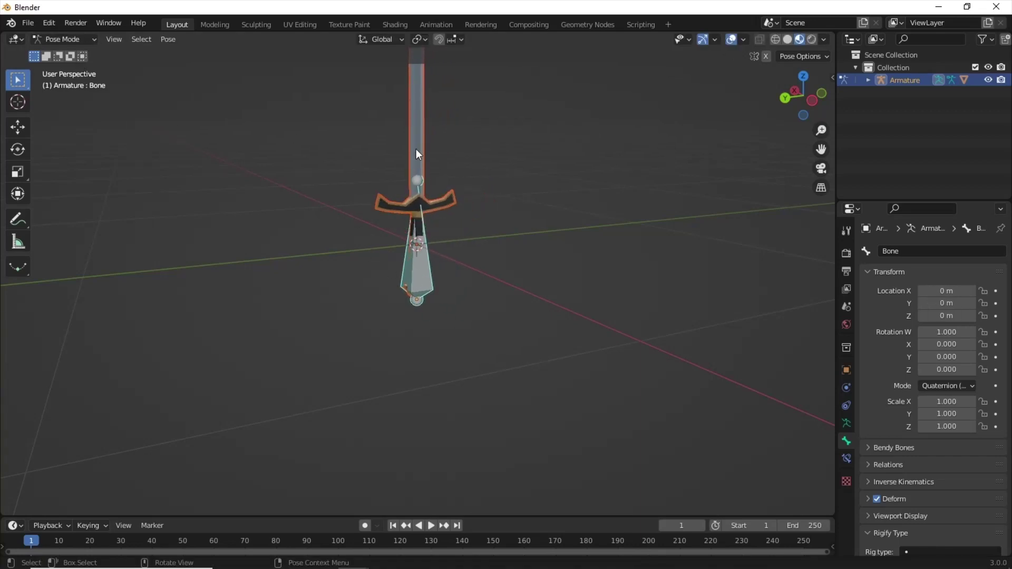
pyautogui.click(417, 150)
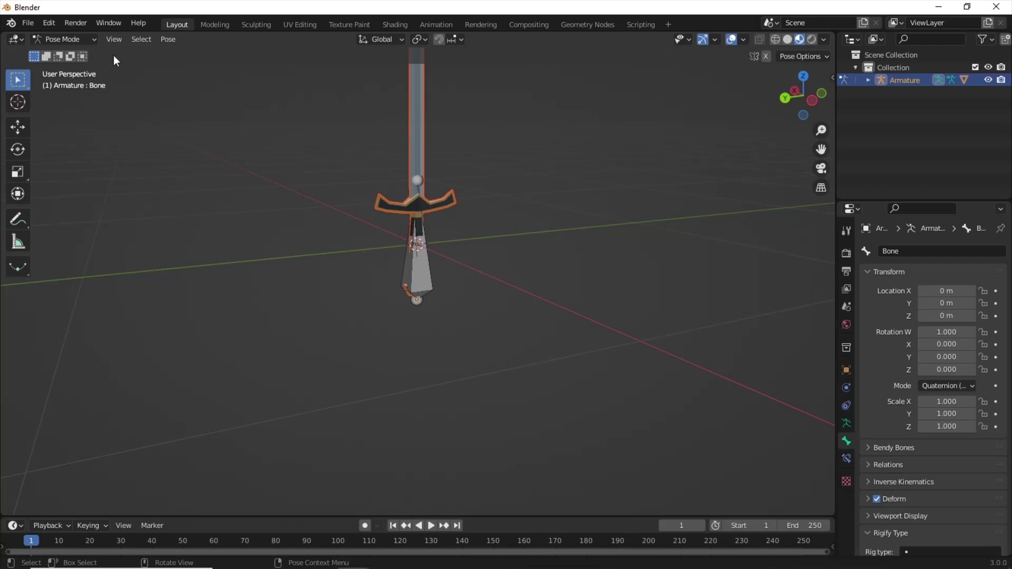
pyautogui.click(67, 39)
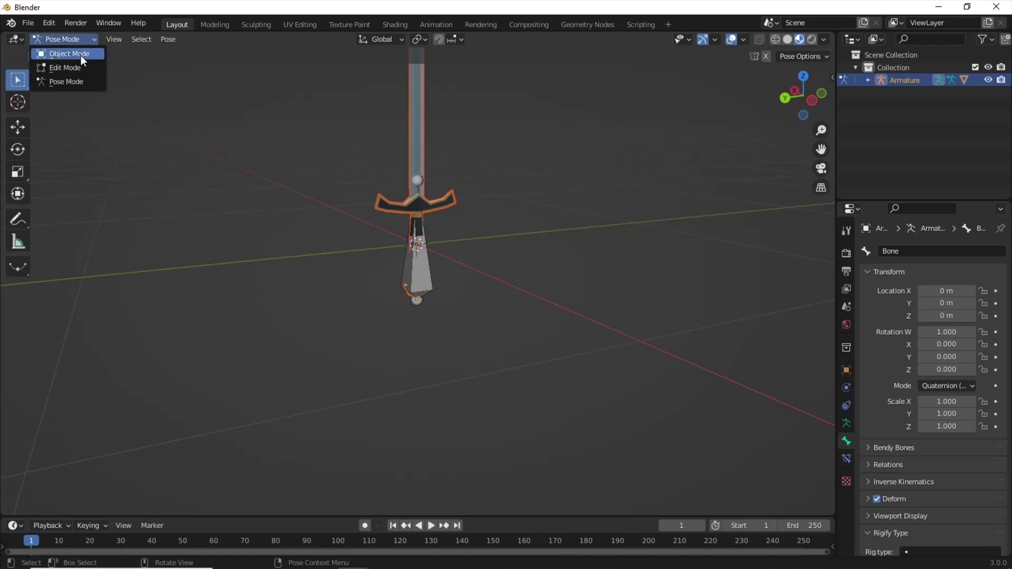
pyautogui.click(81, 60)
pyautogui.click(418, 147)
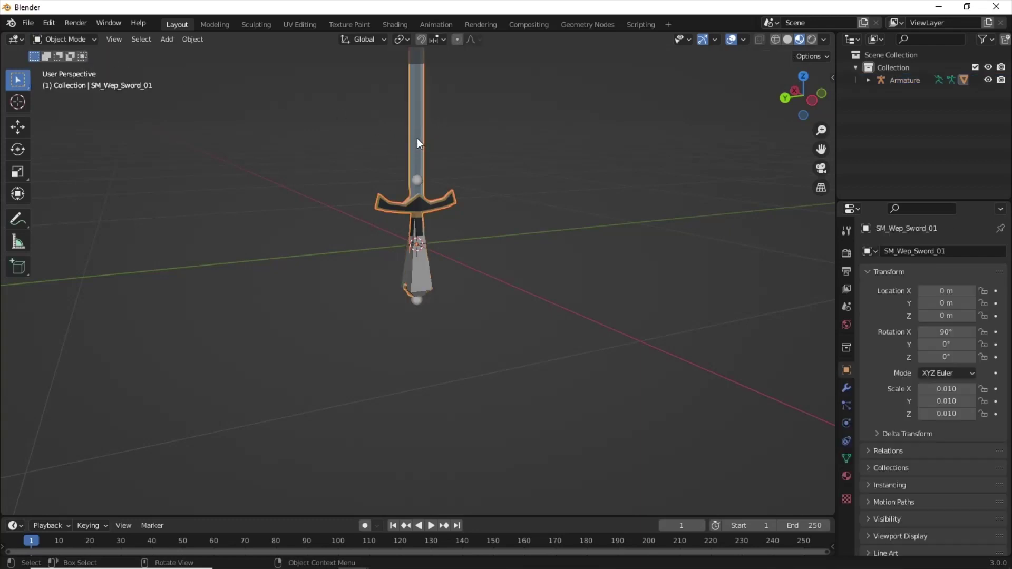
# With the armature hidden, weight paint the pommel centre fully onto the bone
pyautogui.click(82, 43)
pyautogui.click(89, 109)
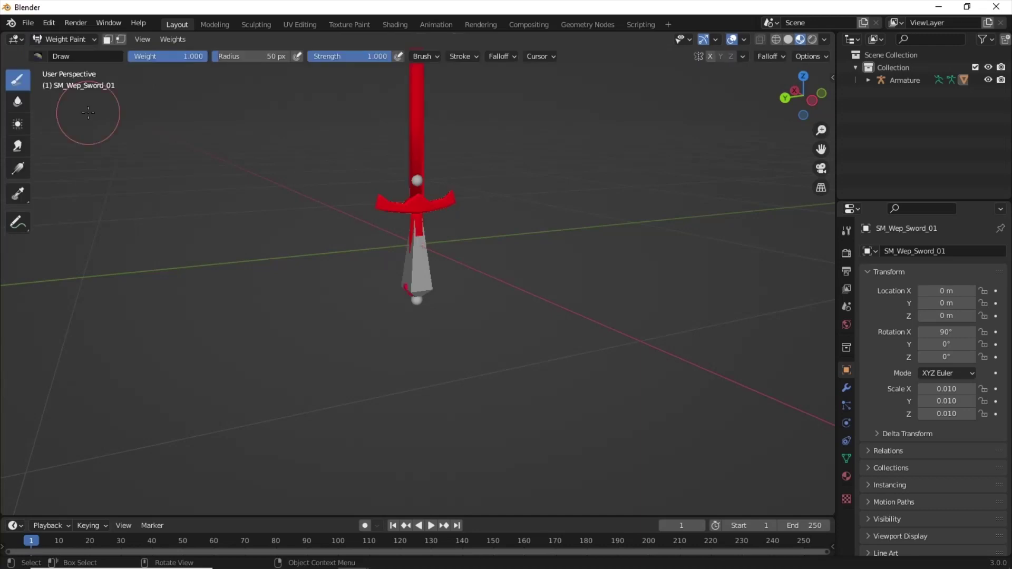
pyautogui.click(988, 80)
pyautogui.scroll(2, 468, 310)
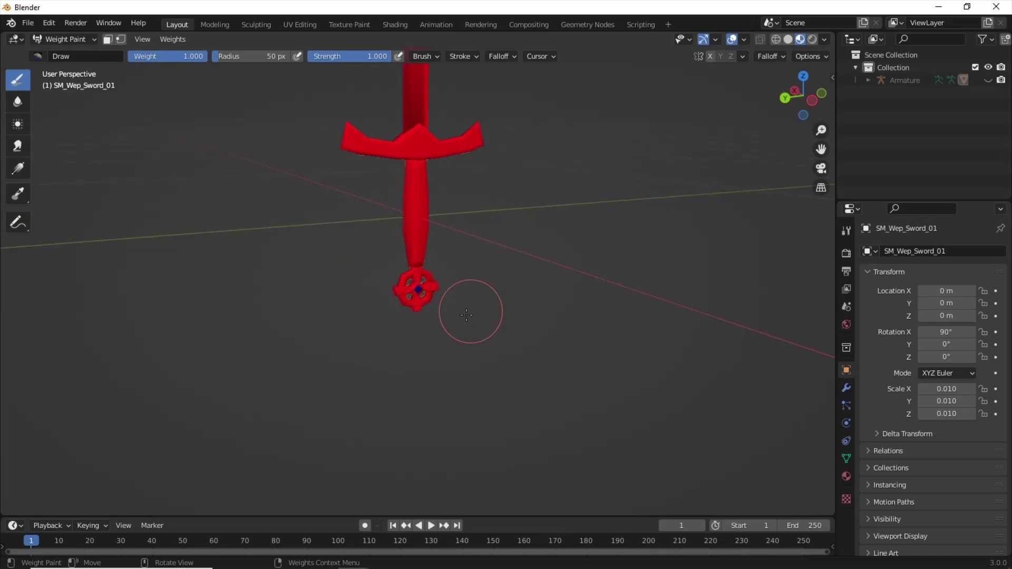
pyautogui.scroll(4, 420, 313)
pyautogui.scroll(3, 427, 334)
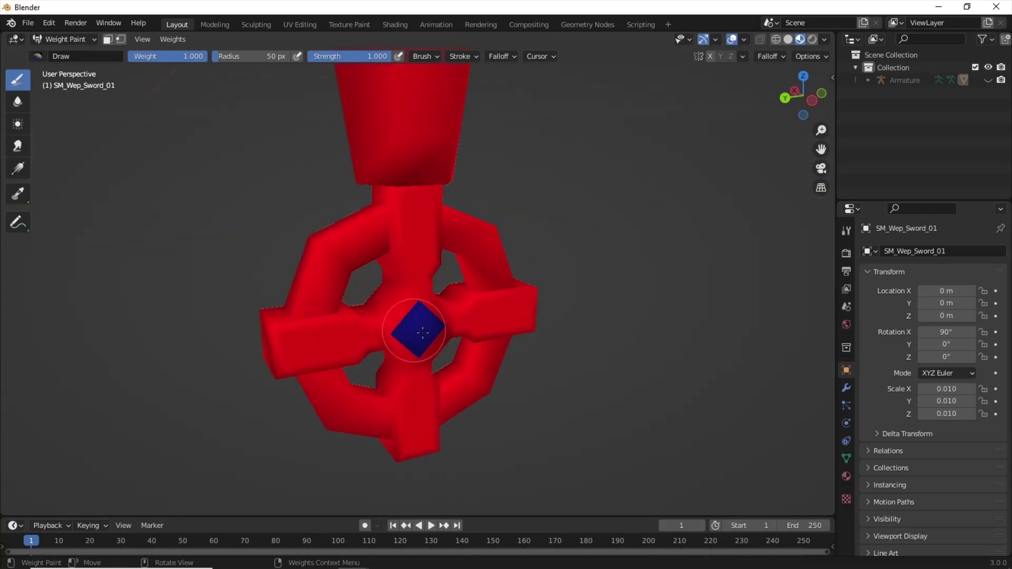
pyautogui.moveTo(419, 333)
pyautogui.mouseDown()
pyautogui.moveTo(392, 342)
pyautogui.moveTo(365, 326)
pyautogui.mouseUp()
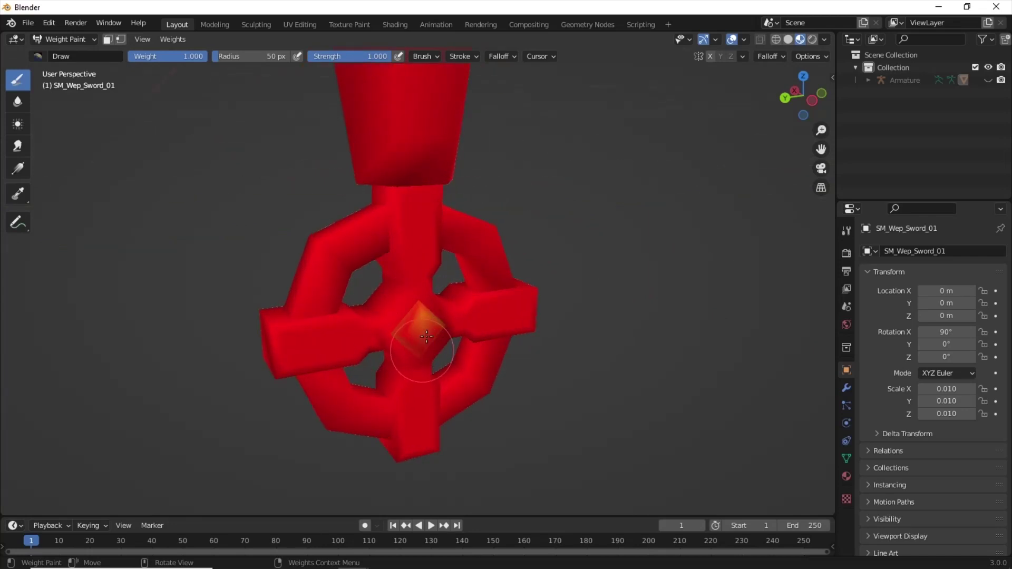
pyautogui.moveTo(365, 325); pyautogui.dragTo(506, 340, button='middle')
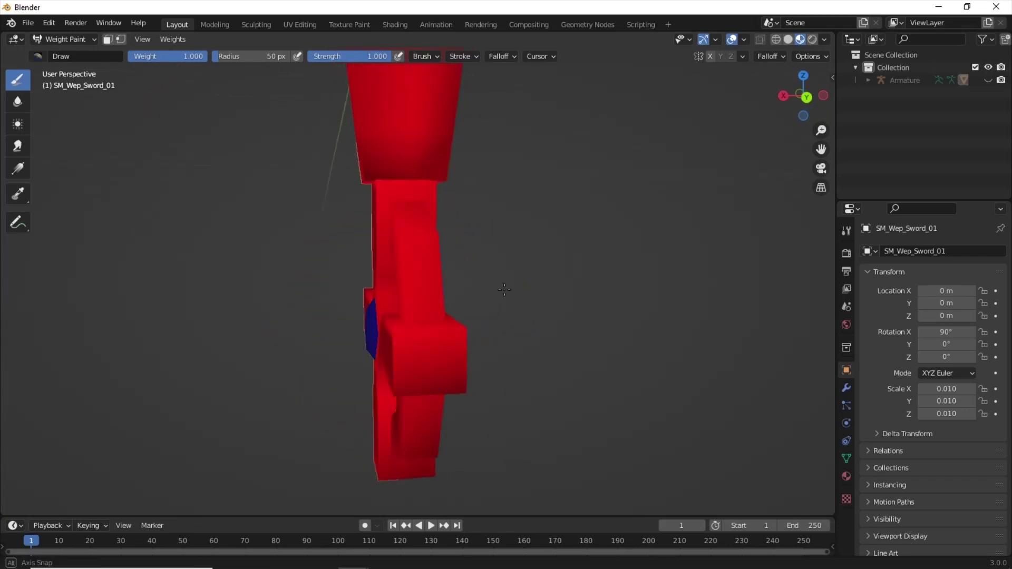
pyautogui.moveTo(506, 341)
pyautogui.mouseDown()
pyautogui.moveTo(409, 349)
pyautogui.moveTo(426, 299)
pyautogui.moveTo(425, 316)
pyautogui.mouseUp()
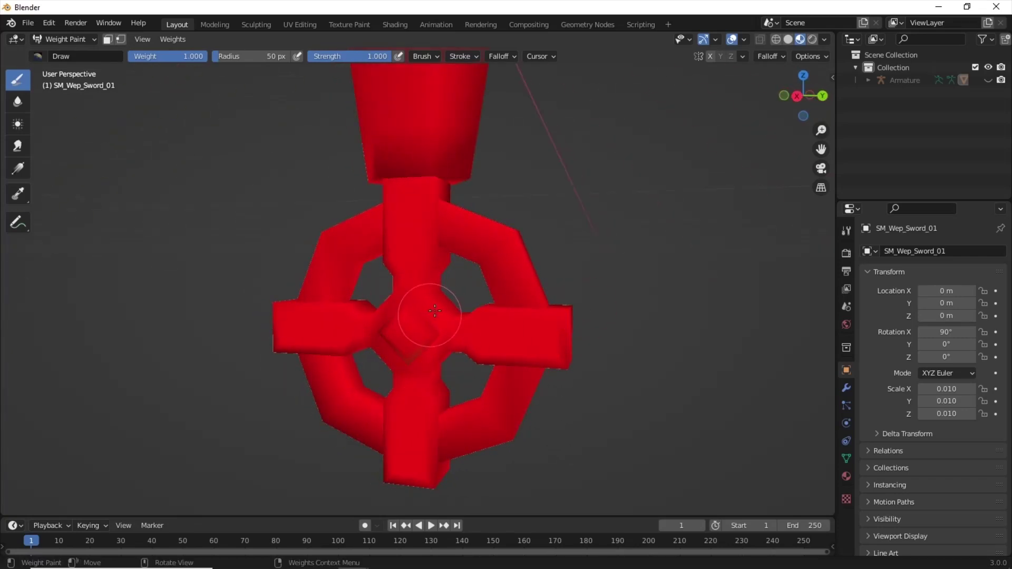
pyautogui.moveTo(425, 317); pyautogui.dragTo(390, 318, button='middle')
pyautogui.scroll(-5, 391, 318)
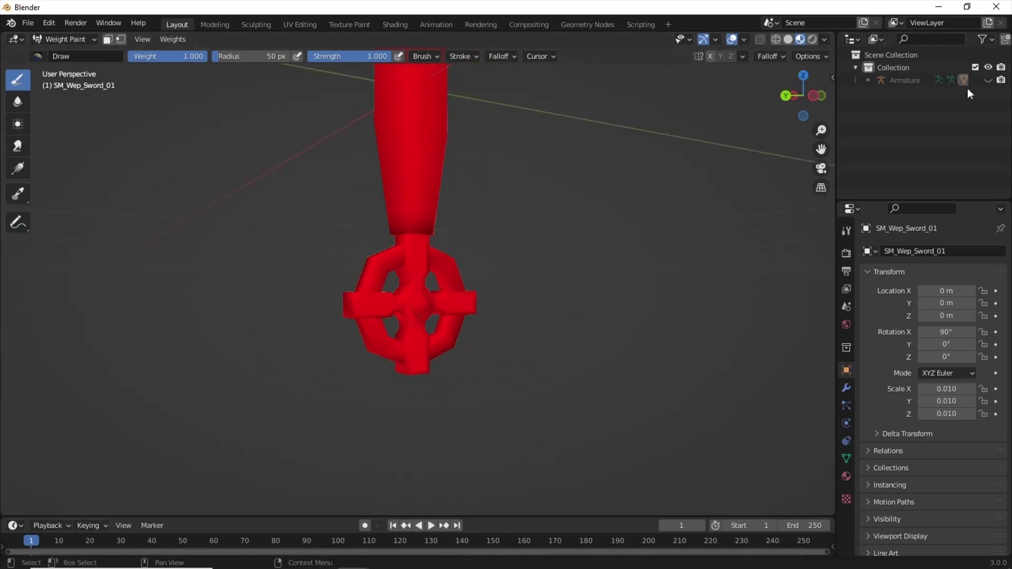
# Unhide the armature and put it into Pose Mode
pyautogui.click(988, 80)
pyautogui.scroll(-5, 441, 282)
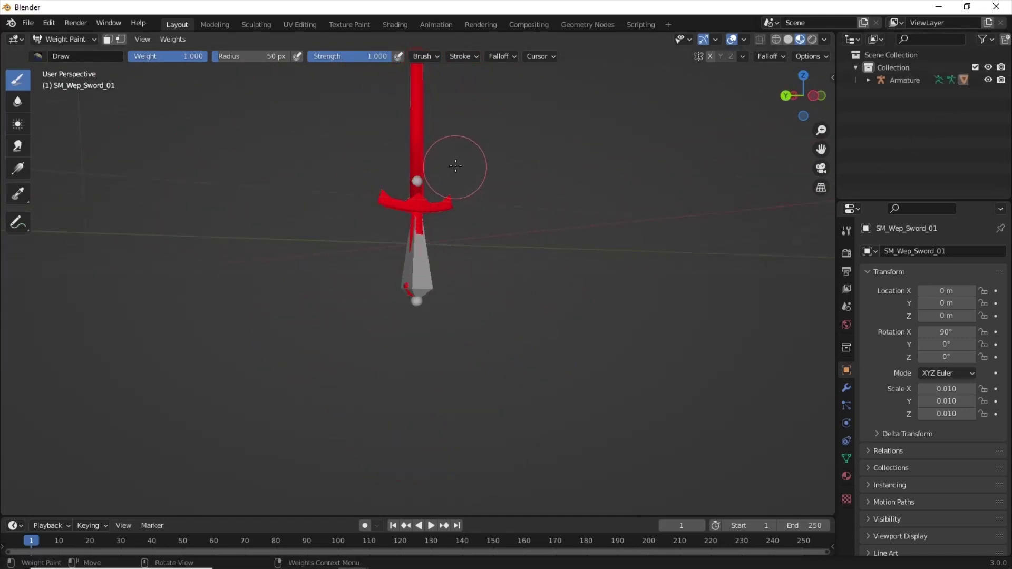
pyautogui.moveTo(430, 244); pyautogui.dragTo(441, 192, button='middle')
pyautogui.click(64, 39)
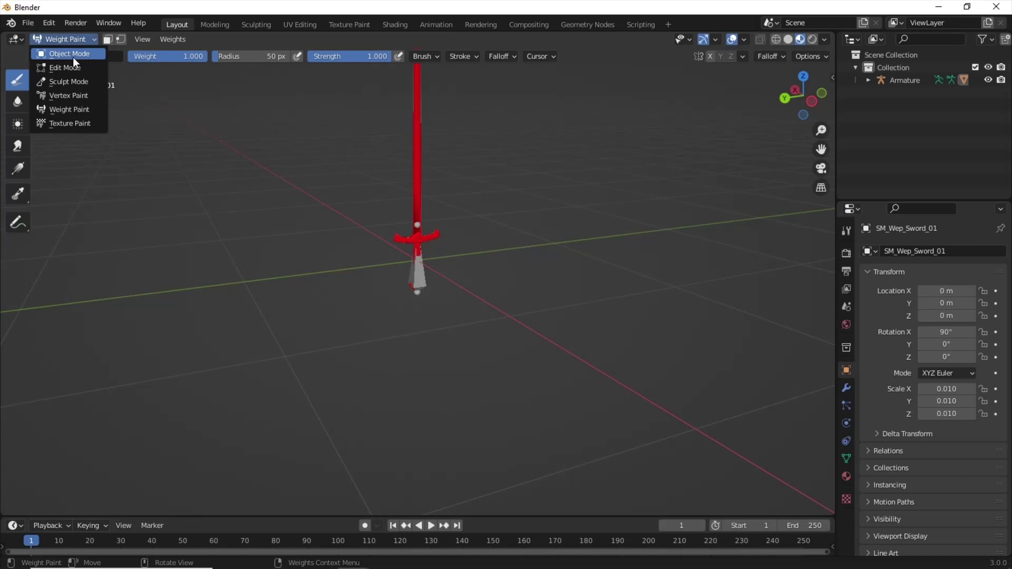
pyautogui.click(64, 49)
pyautogui.click(423, 285)
pyautogui.click(73, 38)
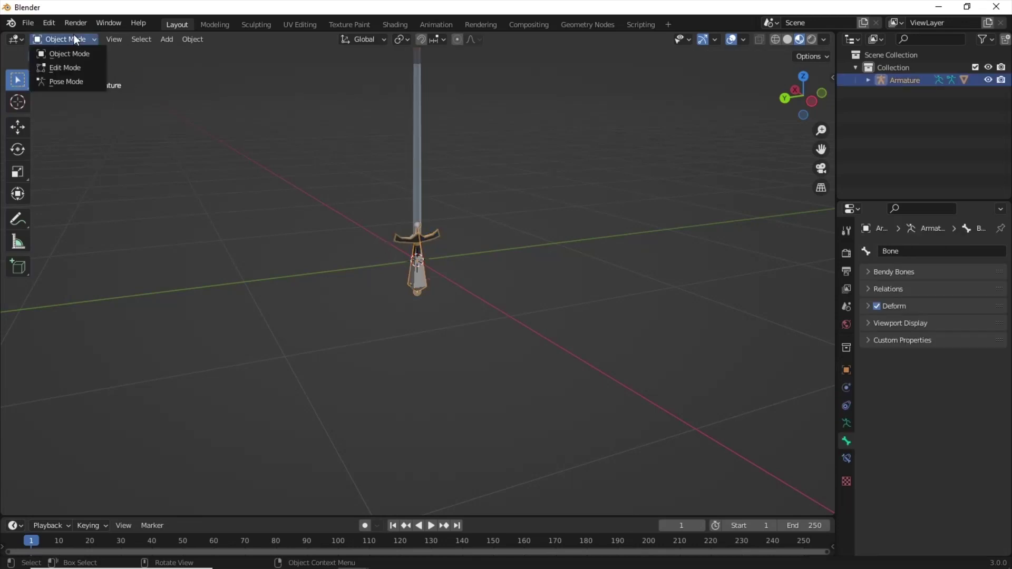
pyautogui.click(68, 82)
# Test-move the sword bone, then reset its location with Alt+G
pyautogui.click(421, 290)
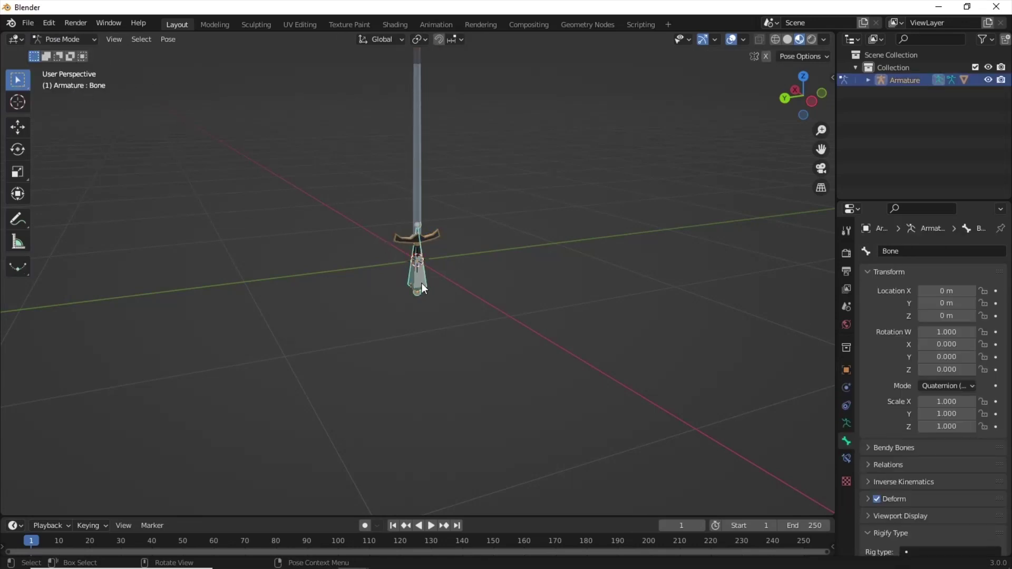
pyautogui.press('g')
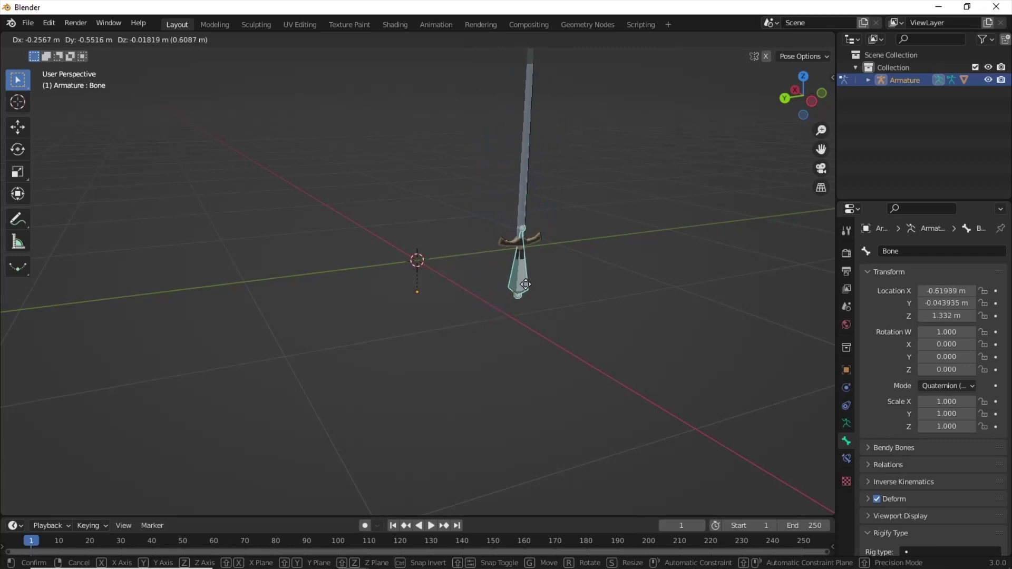
pyautogui.click(537, 279)
pyautogui.moveTo(429, 294)
pyautogui.mouseDown(button='middle')
pyautogui.moveTo(456, 309)
pyautogui.moveTo(466, 283)
pyautogui.mouseUp(button='middle')
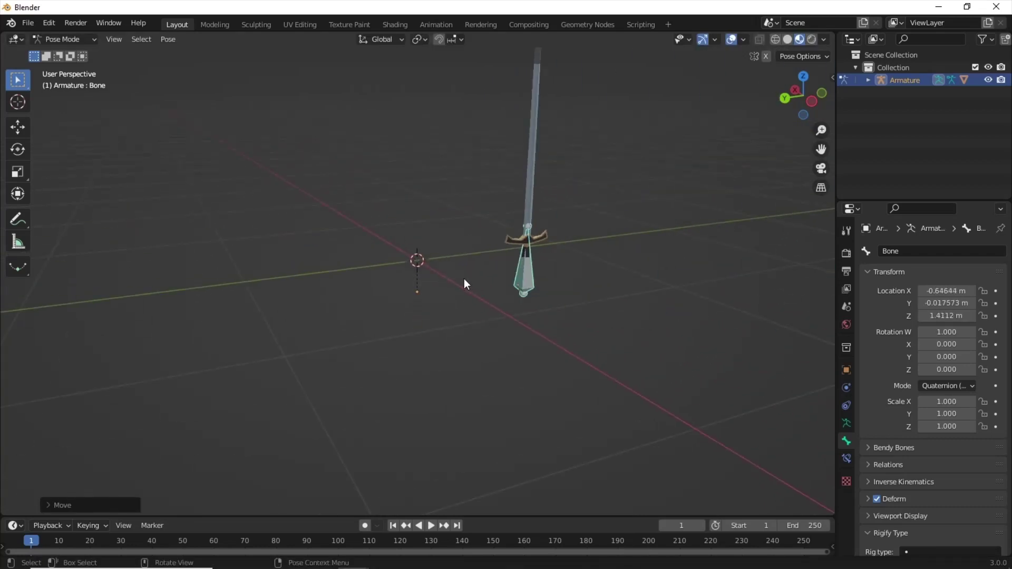
pyautogui.hotkey('alt', 'g')
pyautogui.scroll(-3, 355, 164)
# Return to Object Mode and box-select both the sword and its armature
pyautogui.click(82, 43)
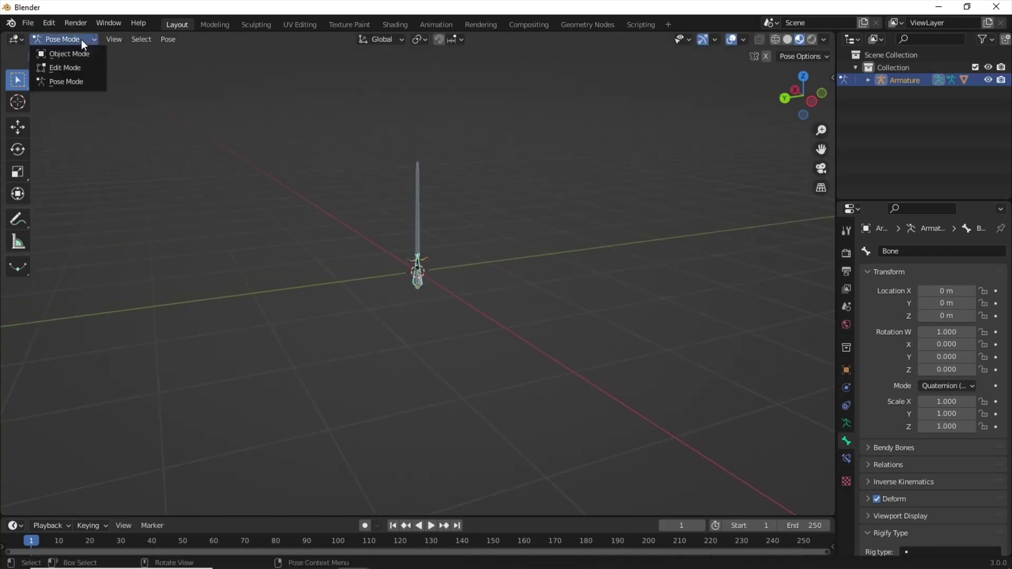
pyautogui.click(82, 53)
pyautogui.moveTo(279, 130); pyautogui.dragTo(487, 361)
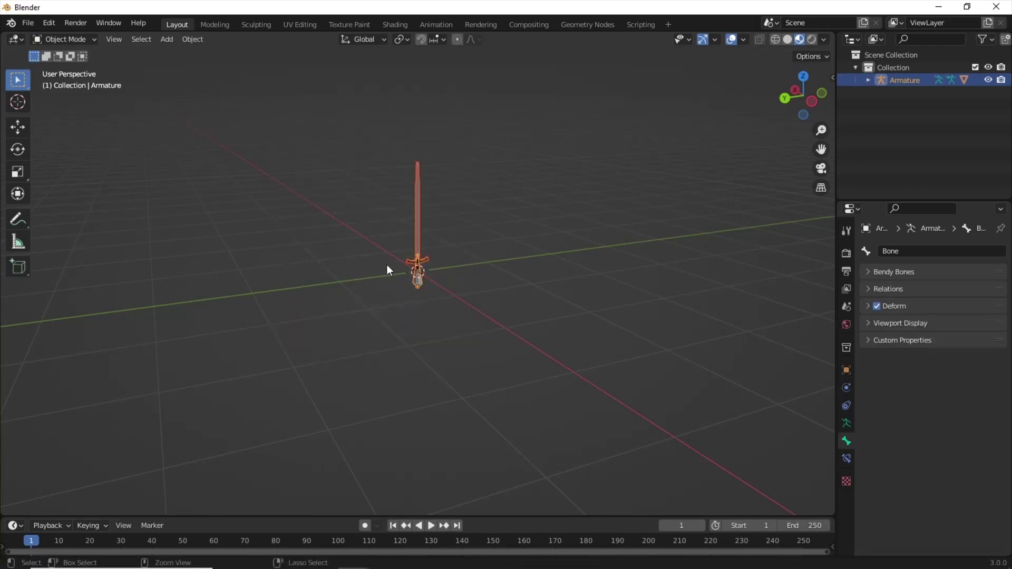
# Copy the sword and armature into the soldier file and make the pasted armature active
pyautogui.hotkey('ctrl', 'c')
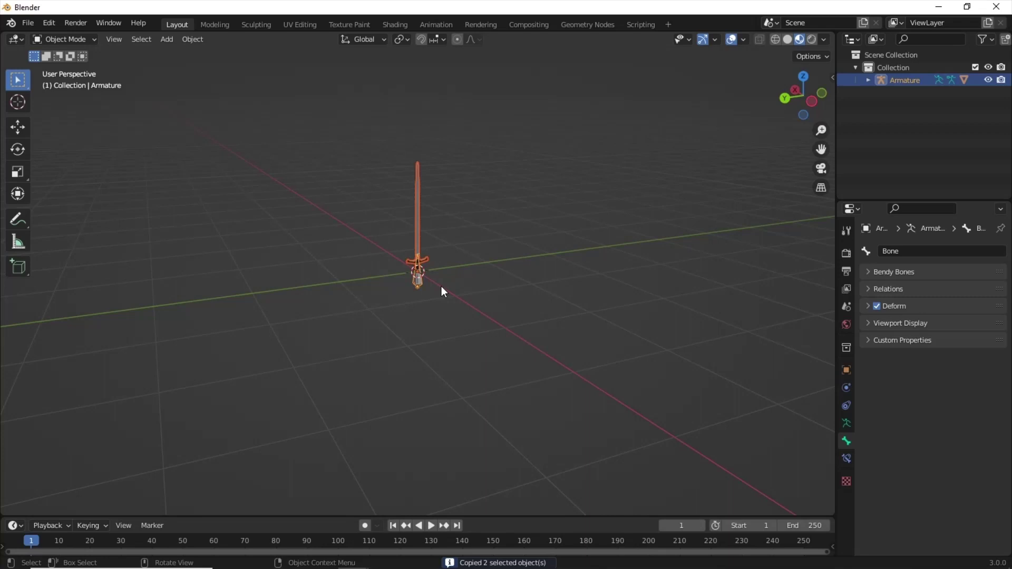
pyautogui.moveTo(354, 557)
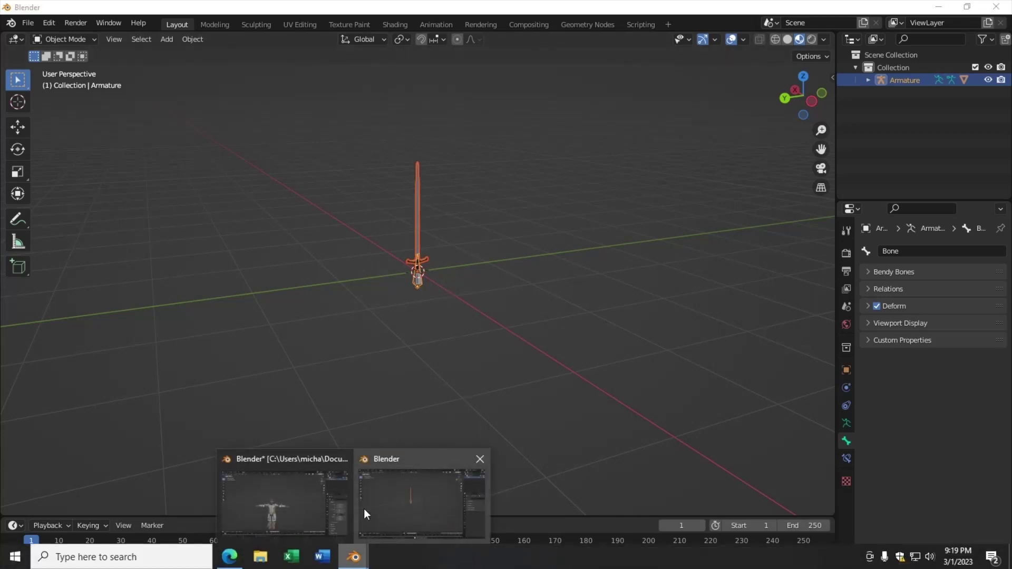
pyautogui.click(287, 496)
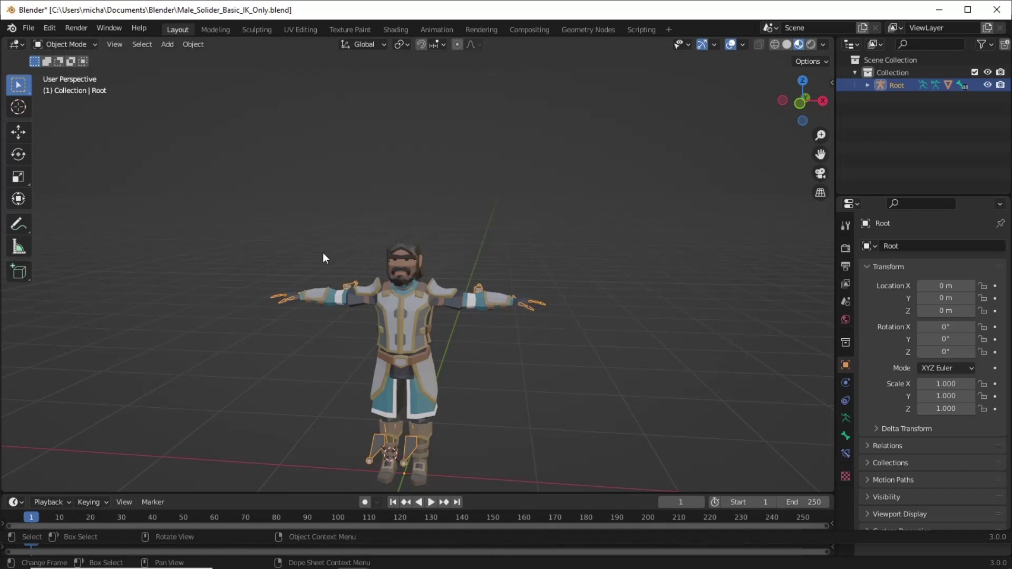
pyautogui.hotkey('ctrl', 'v')
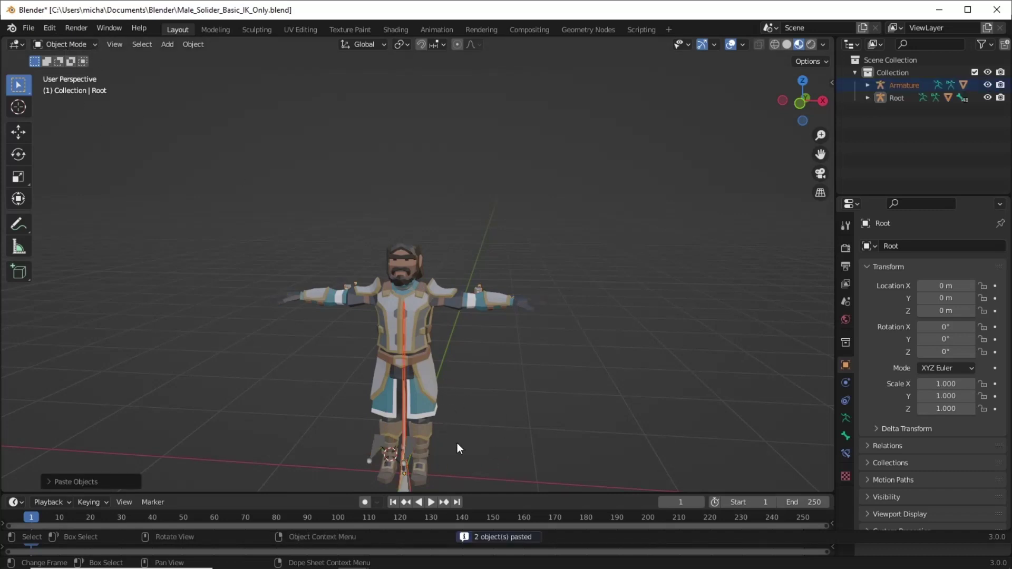
pyautogui.moveTo(410, 455); pyautogui.dragTo(421, 461, button='middle')
pyautogui.click(409, 458)
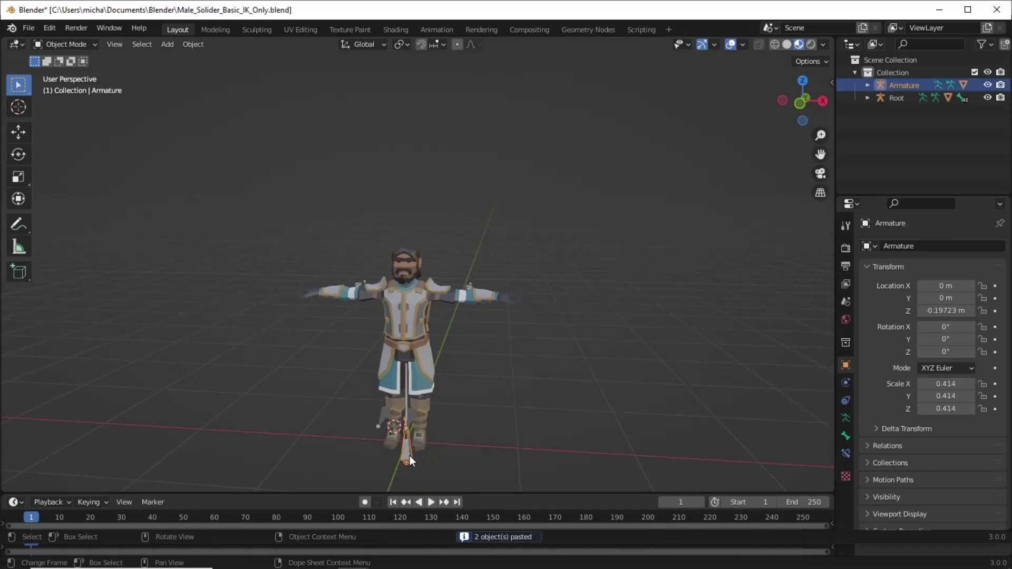
# Add a Child Of bone constraint to the sword bone in Pose Mode
pyautogui.click(82, 43)
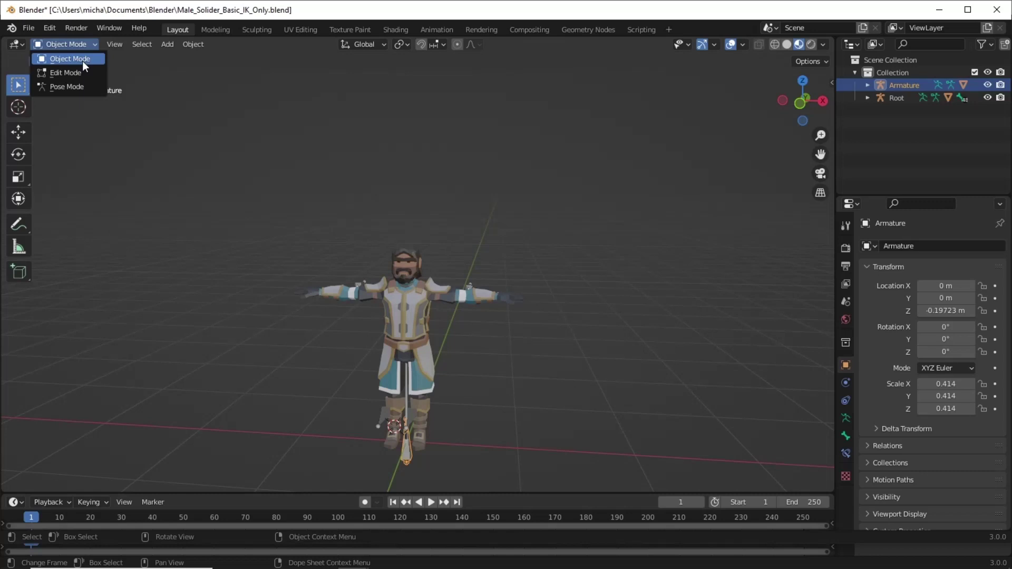
pyautogui.click(78, 86)
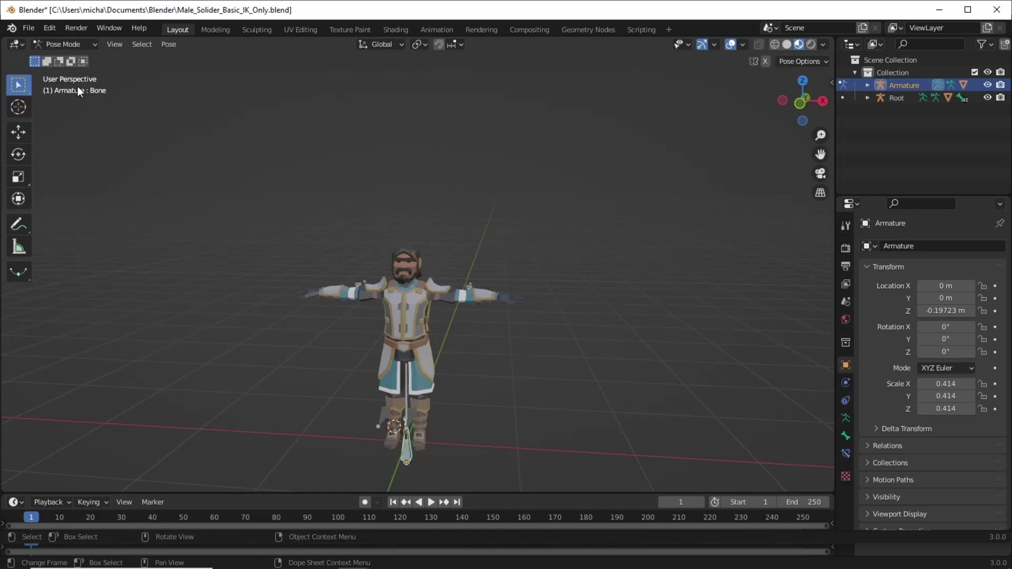
pyautogui.click(846, 453)
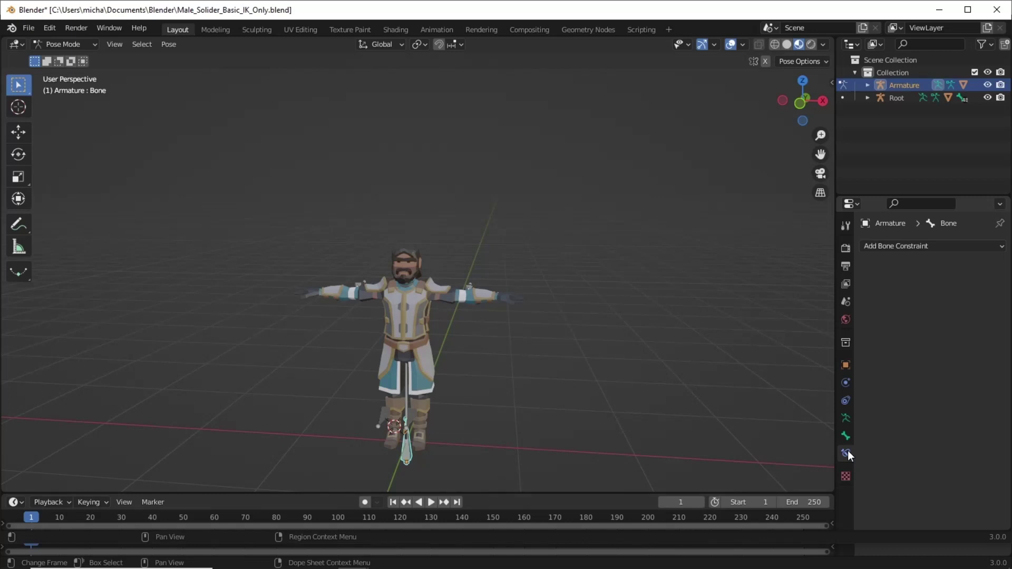
pyautogui.click(953, 244)
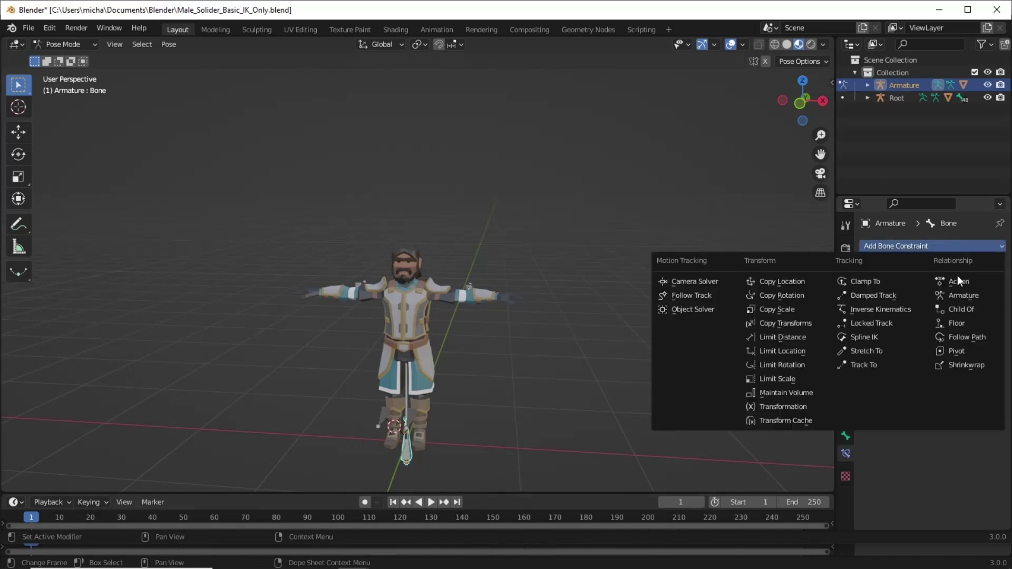
pyautogui.click(965, 311)
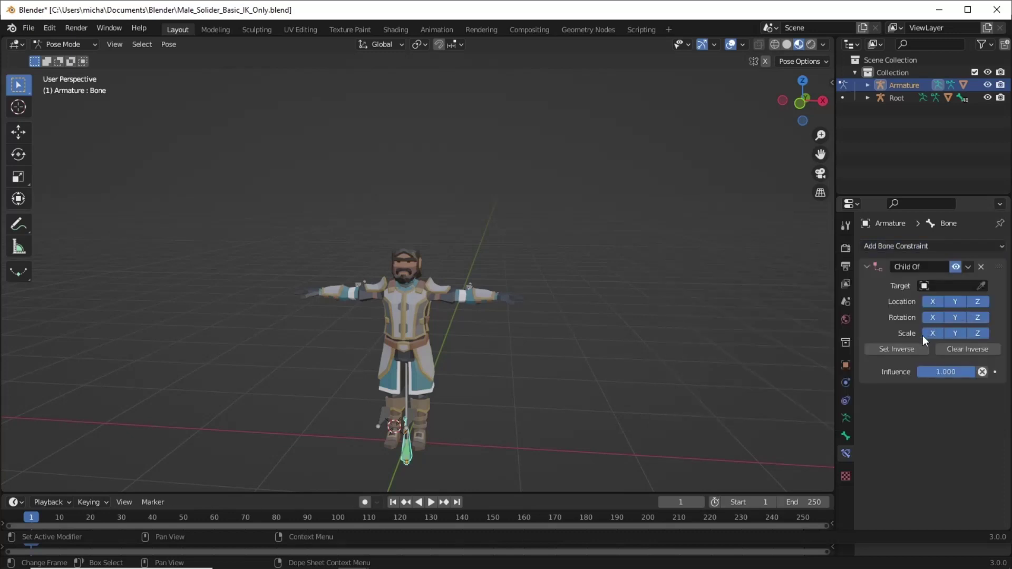
# Set the Child Of target to Root and its bone to Hand_R
pyautogui.click(963, 286)
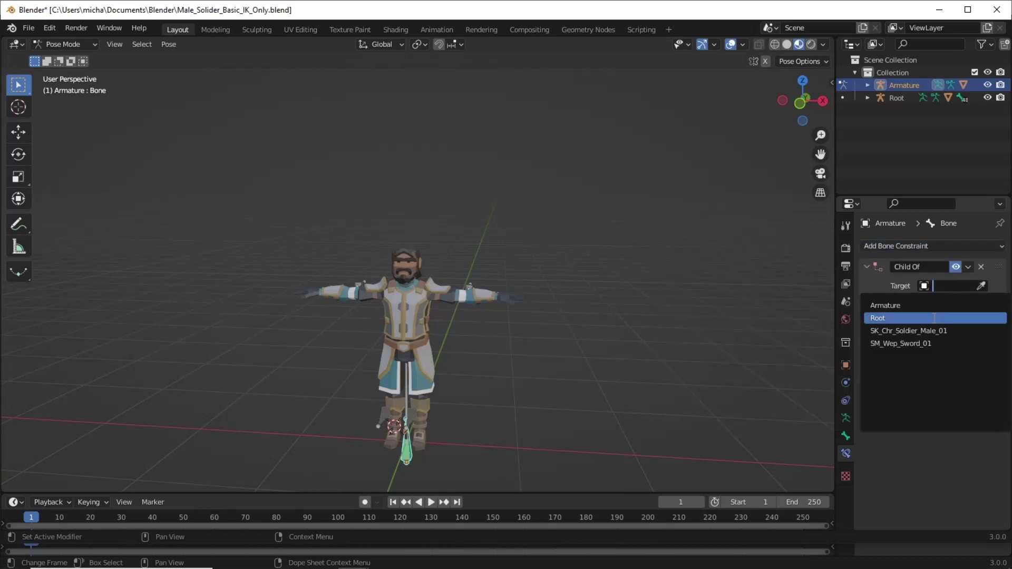
pyautogui.click(891, 317)
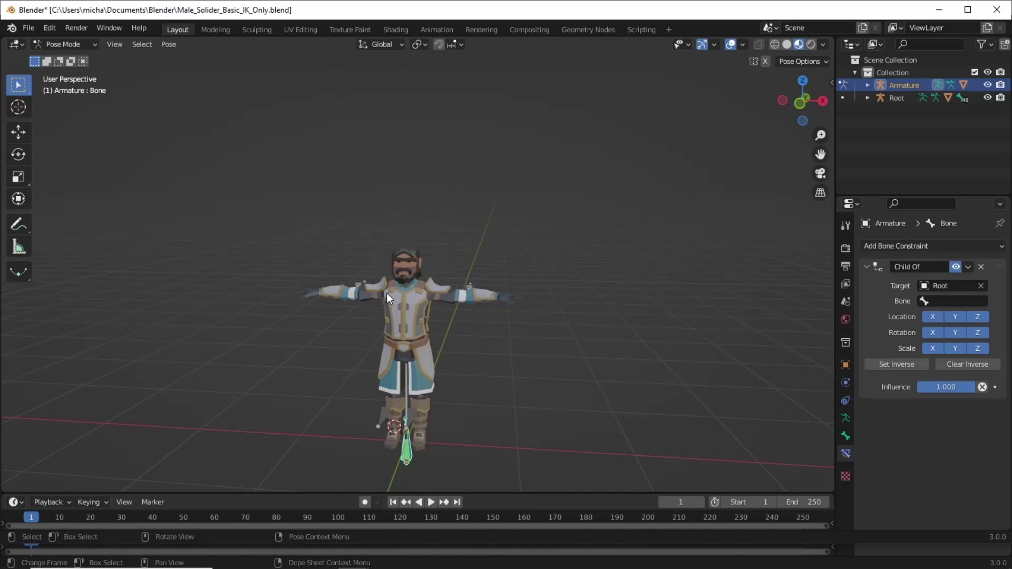
pyautogui.click(944, 301)
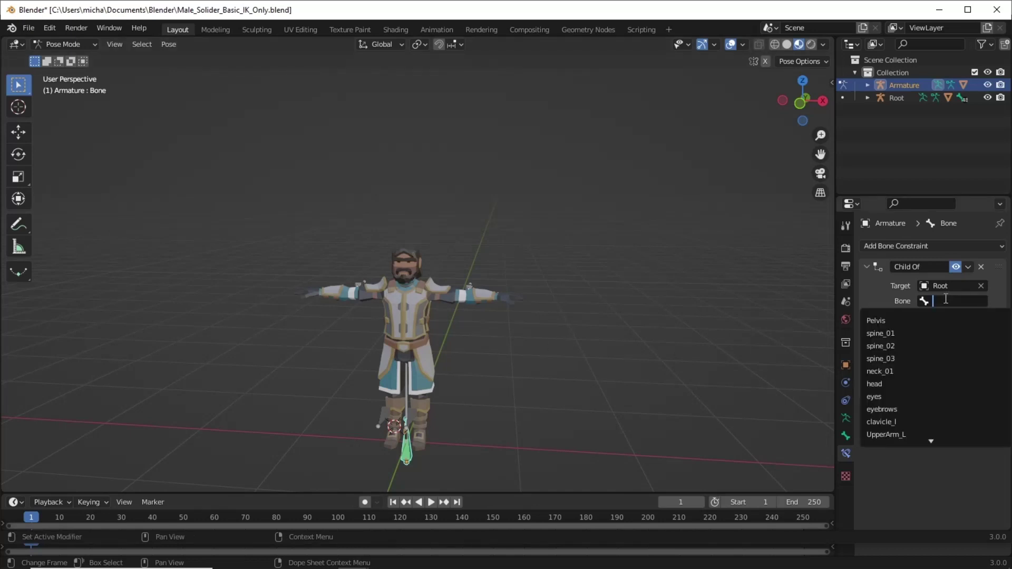
pyautogui.scroll(-3, 910, 392)
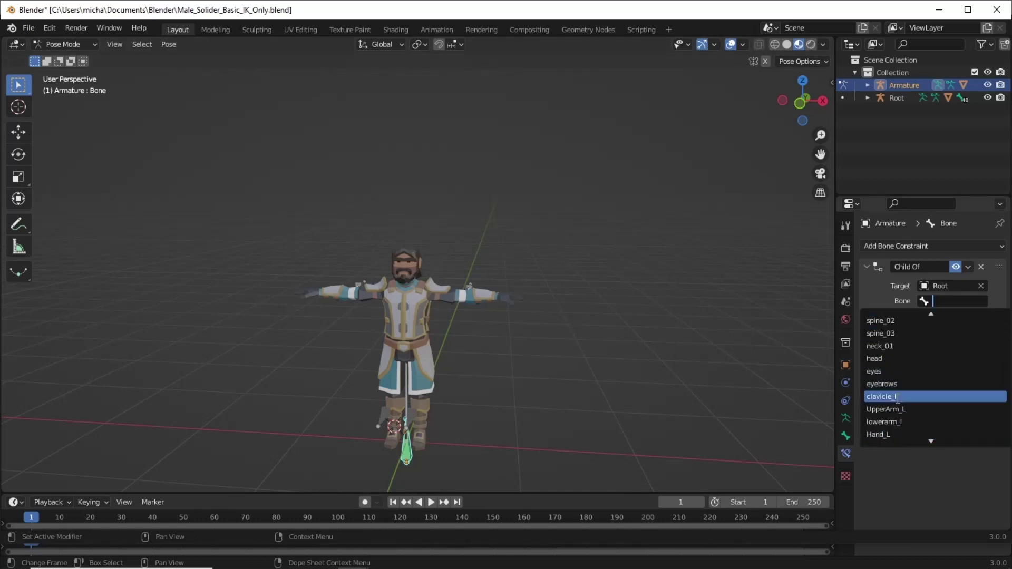
pyautogui.scroll(-2, 897, 398)
pyautogui.scroll(-4, 897, 397)
pyautogui.scroll(-3, 899, 402)
pyautogui.scroll(-4, 898, 405)
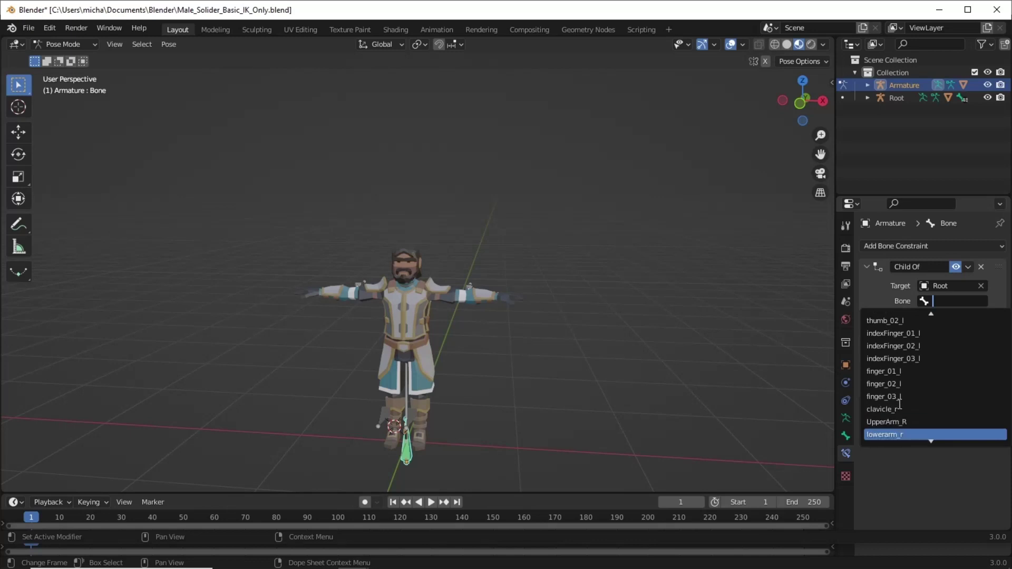
pyautogui.scroll(-2, 899, 409)
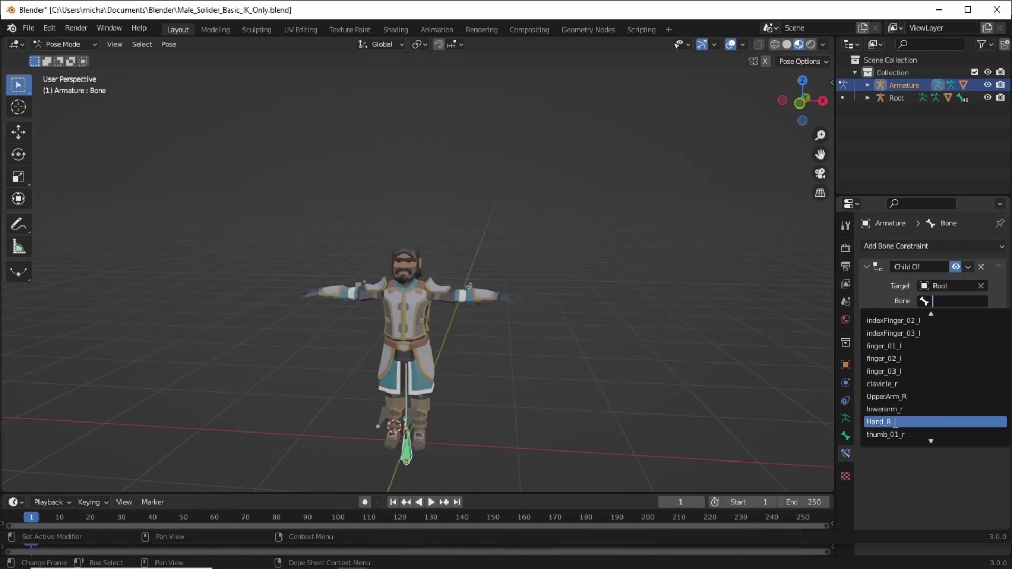
pyautogui.click(894, 423)
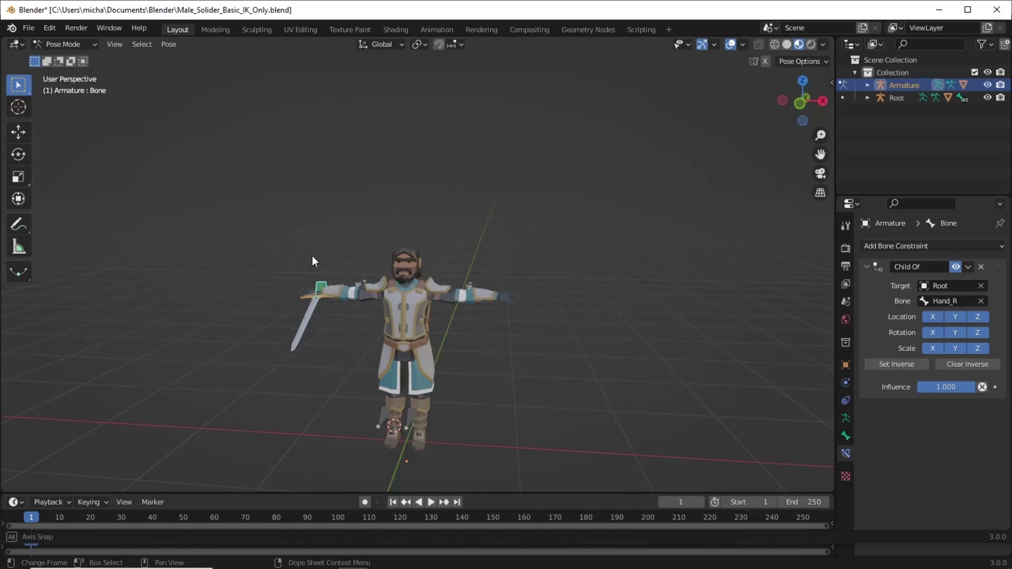
# From top view, rotate the sword bone about Z until the blade points straight ahead
pyautogui.click(803, 82)
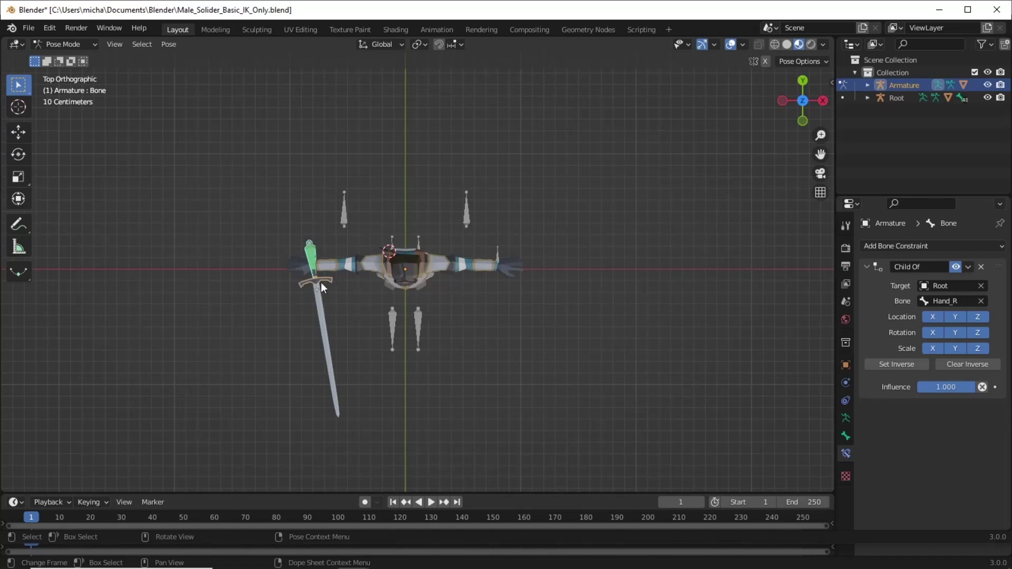
pyautogui.press('r')
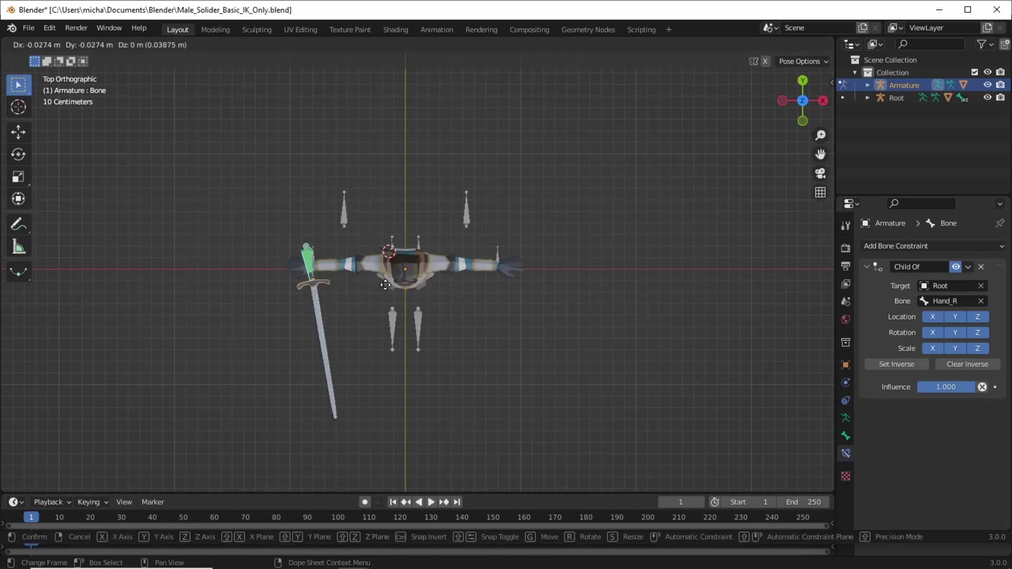
pyautogui.press('Escape')
pyautogui.press('r')
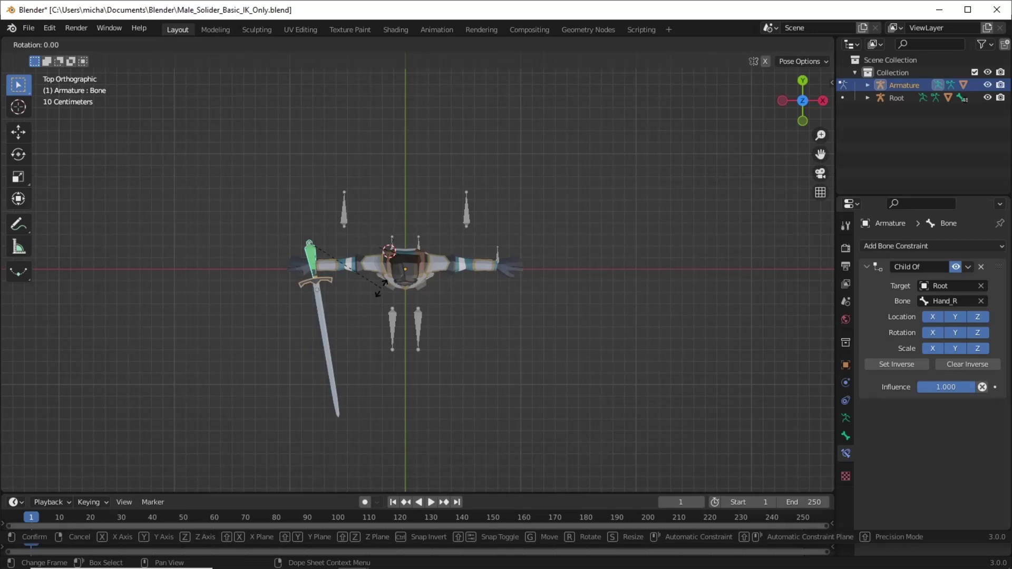
pyautogui.press('z')
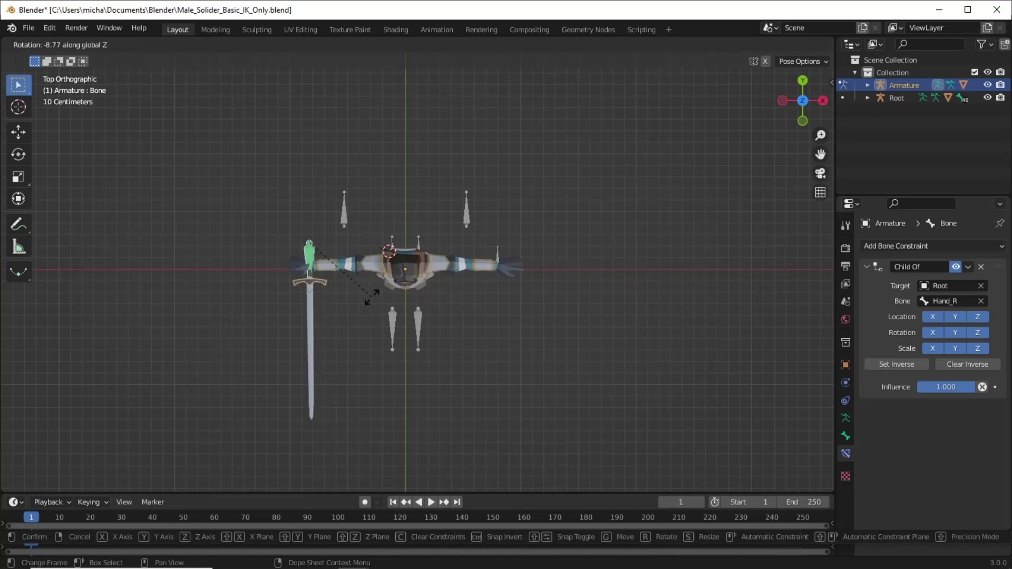
pyautogui.click(371, 297)
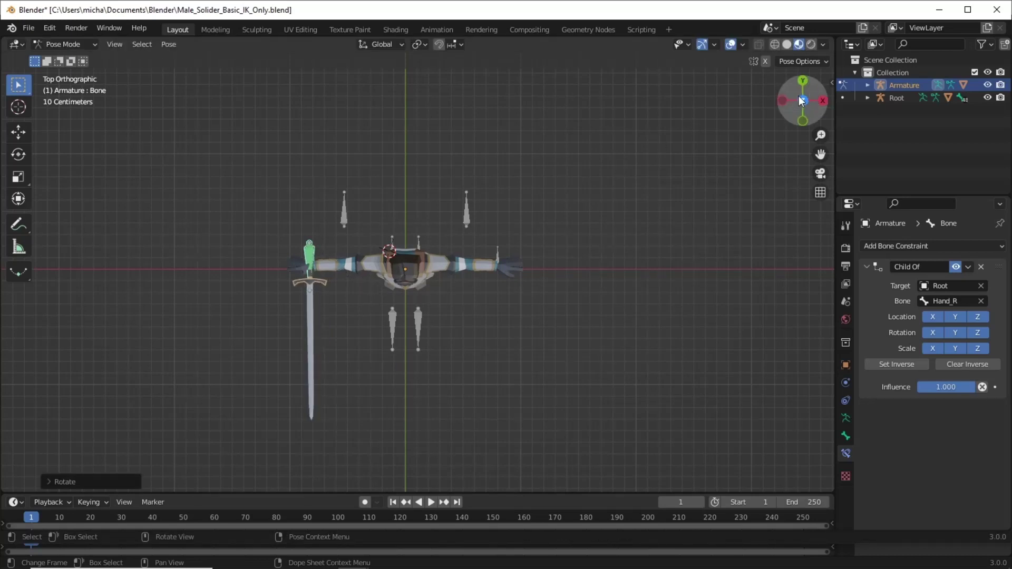
# In side view, rotate the sword bone about X to level the blade
pyautogui.click(785, 101)
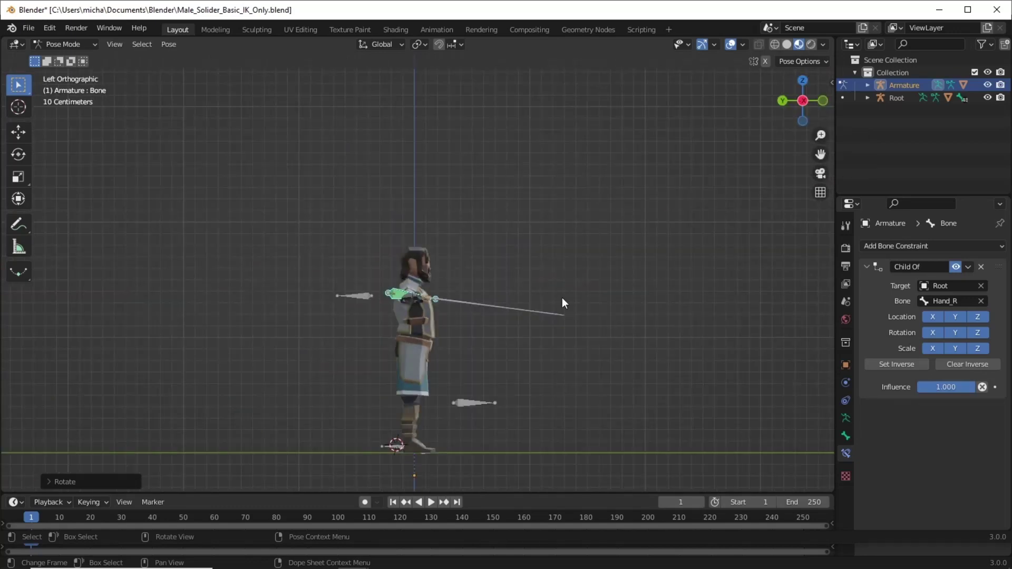
pyautogui.scroll(2, 447, 347)
pyautogui.scroll(3, 443, 335)
pyautogui.scroll(-2, 443, 335)
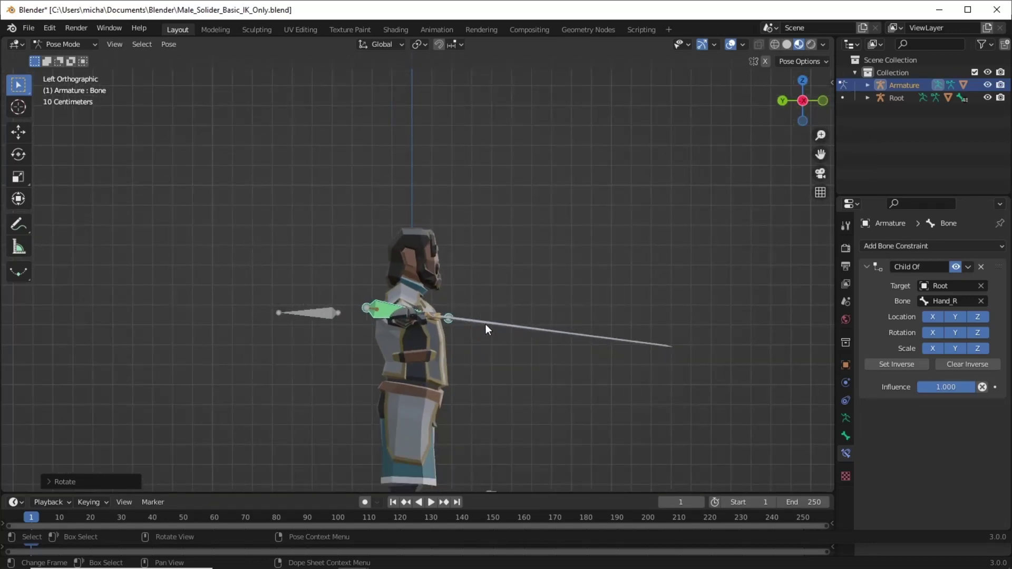
pyautogui.press('r')
pyautogui.press('x')
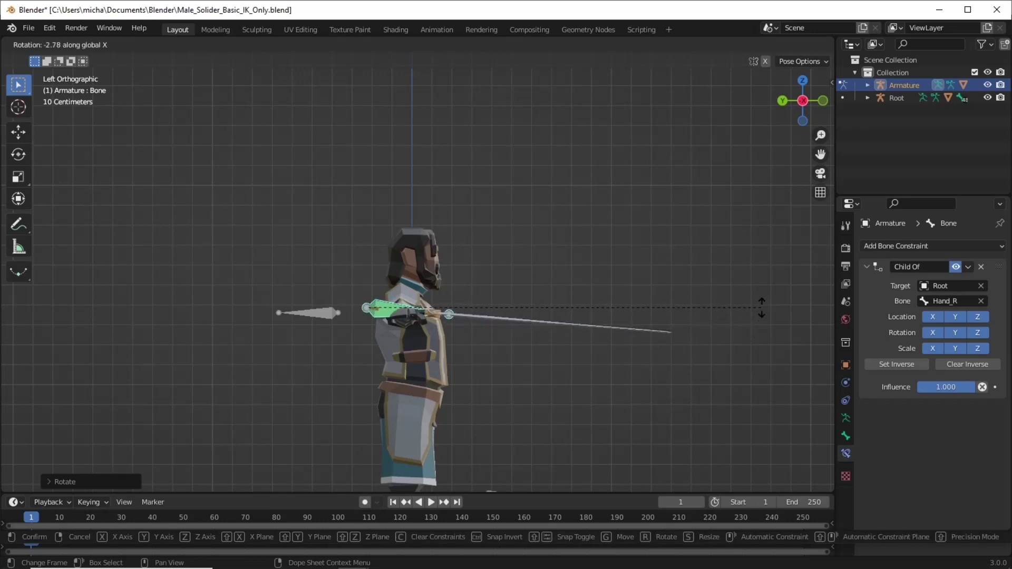
pyautogui.click(767, 278)
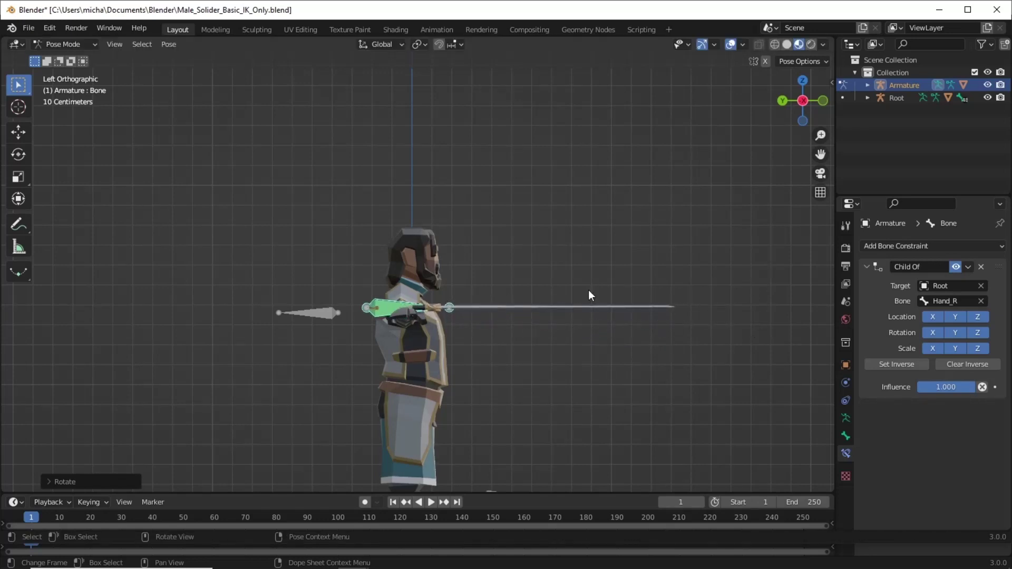
pyautogui.scroll(1, 420, 309)
# Lower the sword bone along Z to the right hand's height
pyautogui.press('g')
pyautogui.press('z')
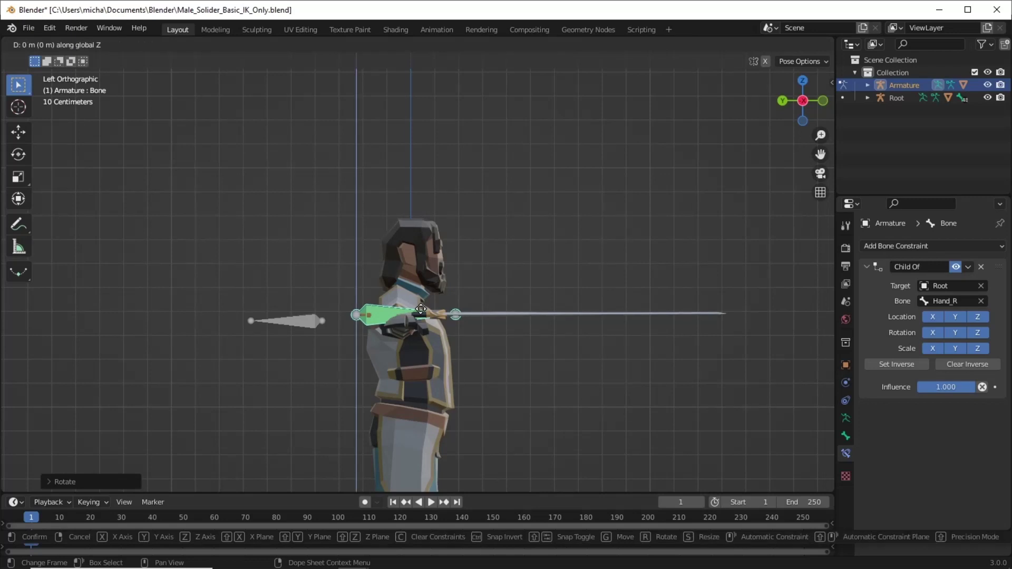
pyautogui.click(426, 324)
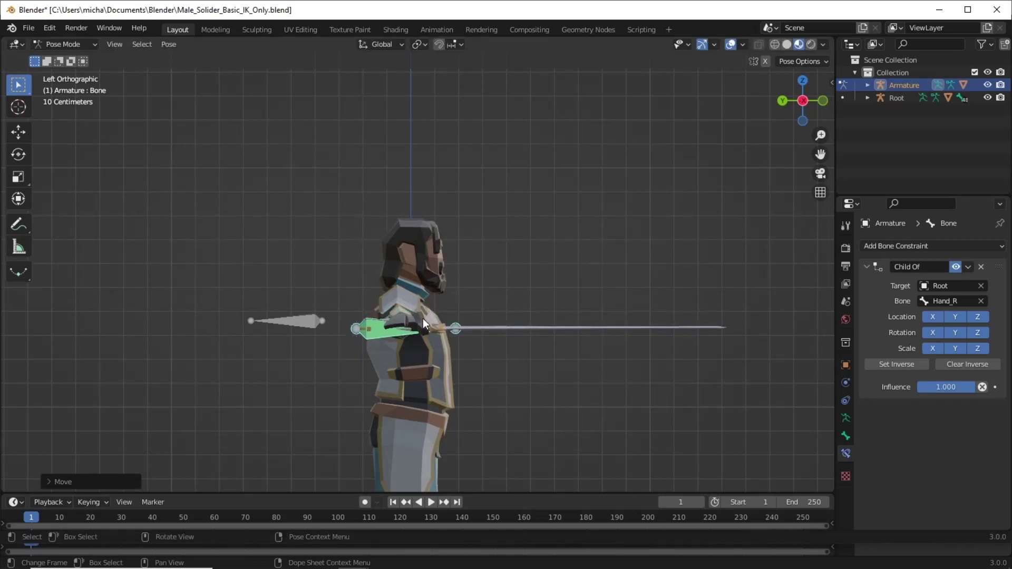
# From top view, move the sword bone into the soldier's right hand
pyautogui.click(803, 81)
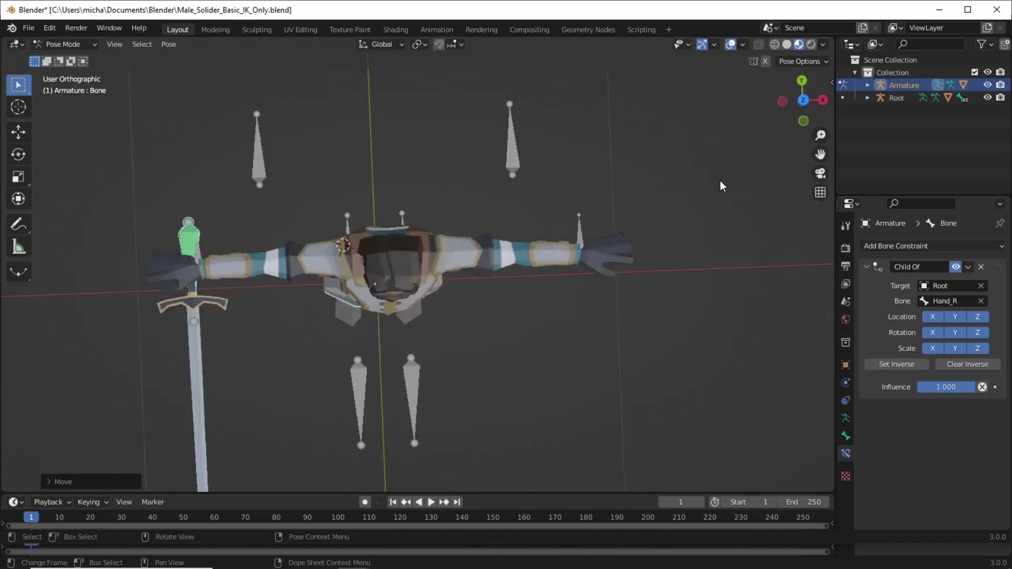
pyautogui.press('g')
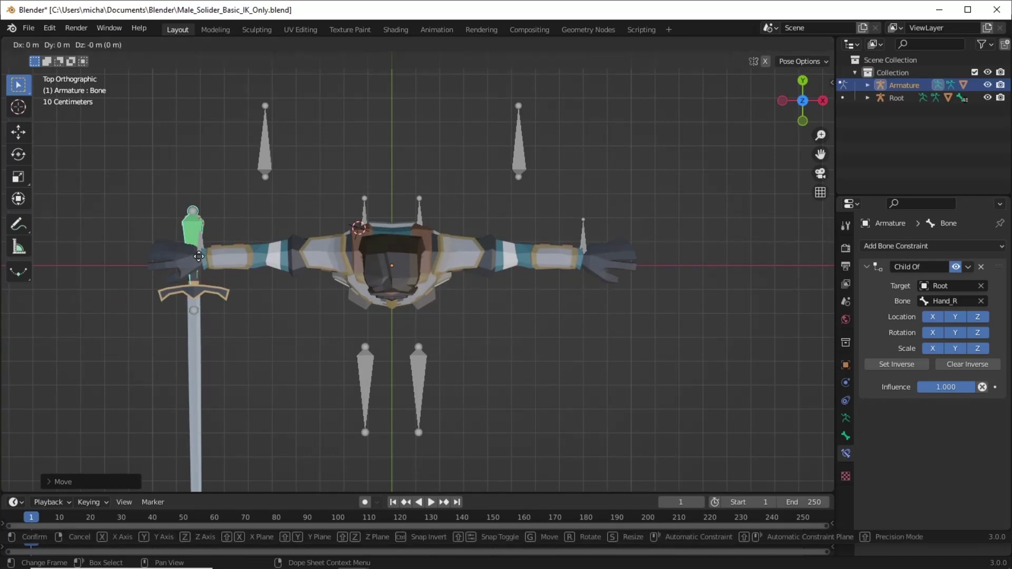
pyautogui.click(179, 272)
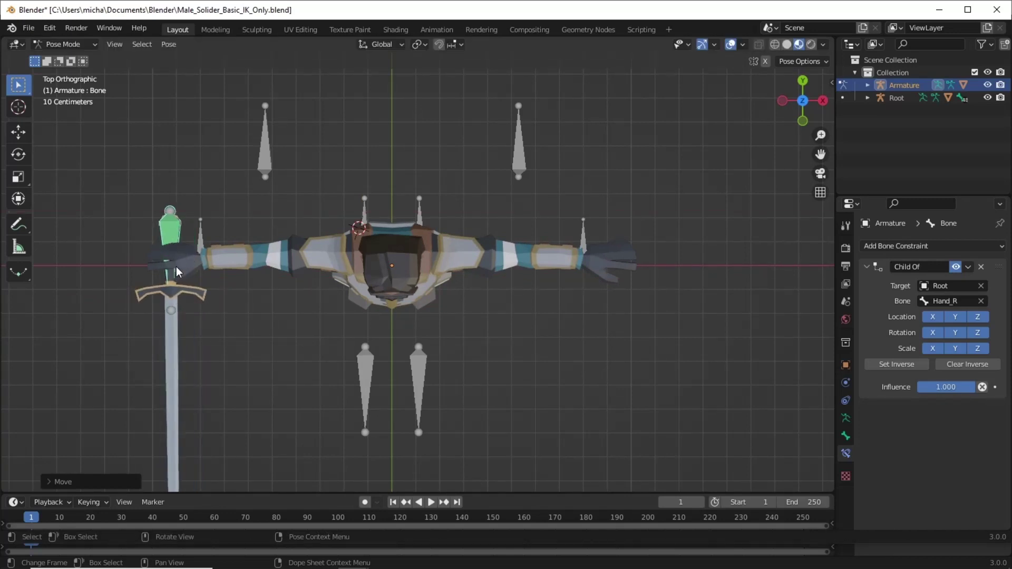
pyautogui.moveTo(179, 272)
pyautogui.mouseDown(button='middle')
pyautogui.moveTo(233, 301)
pyautogui.moveTo(276, 231)
pyautogui.mouseUp(button='middle')
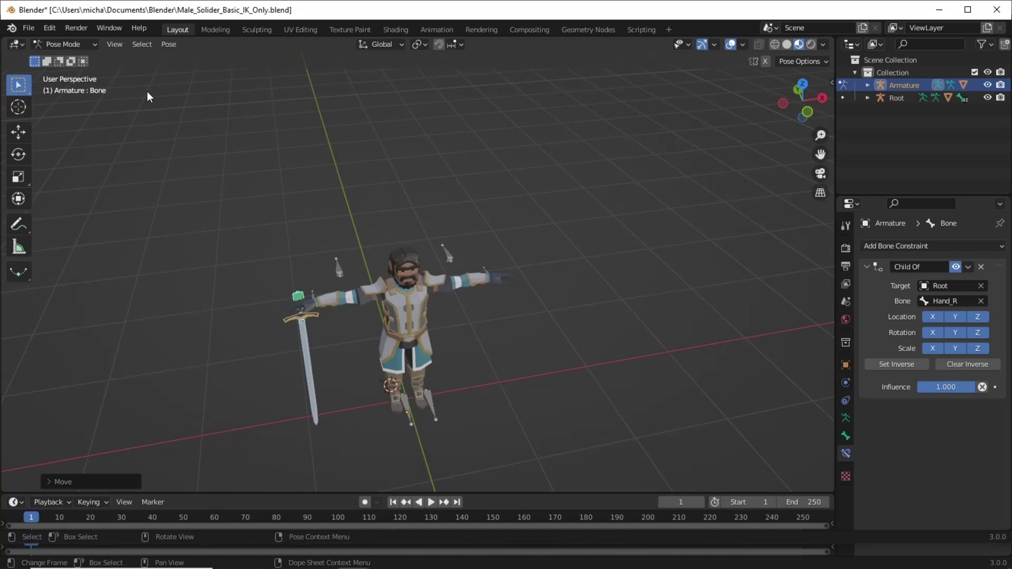
# Return to Object Mode, select the Root armature, and put it into Pose Mode
pyautogui.click(90, 45)
pyautogui.click(79, 60)
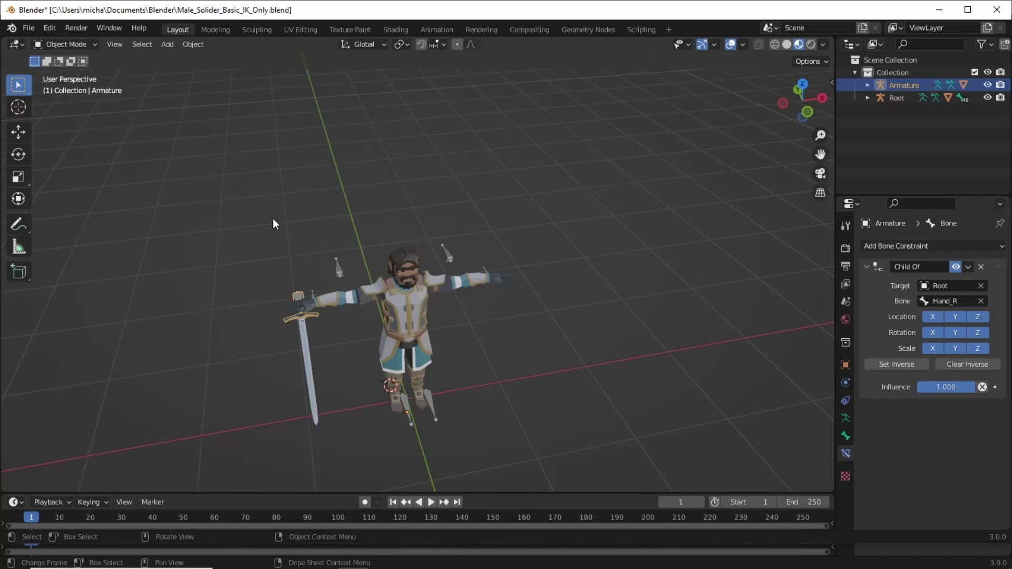
pyautogui.moveTo(337, 298)
pyautogui.mouseDown(button='middle')
pyautogui.moveTo(369, 262)
pyautogui.moveTo(406, 274)
pyautogui.mouseUp(button='middle')
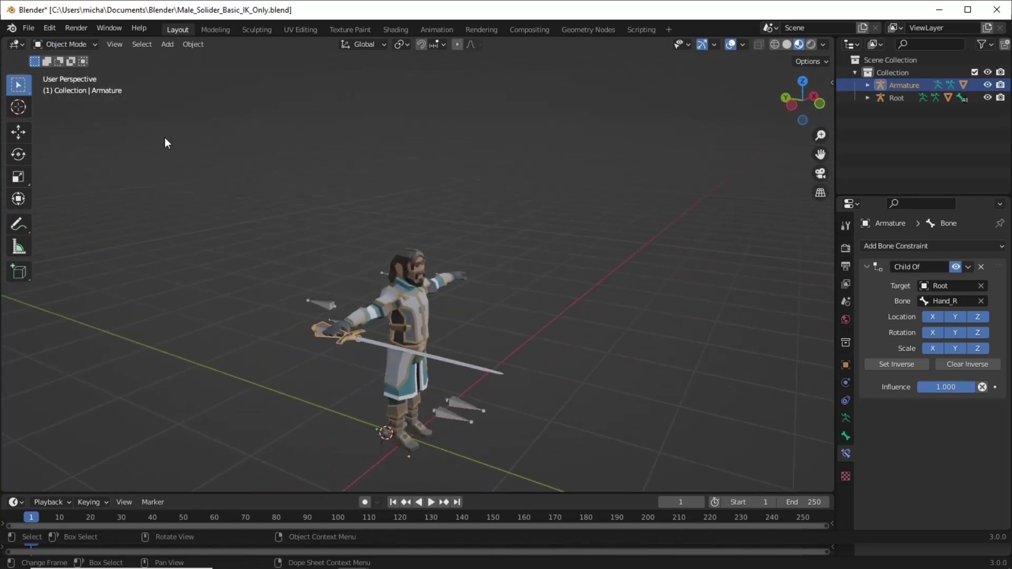
pyautogui.click(328, 307)
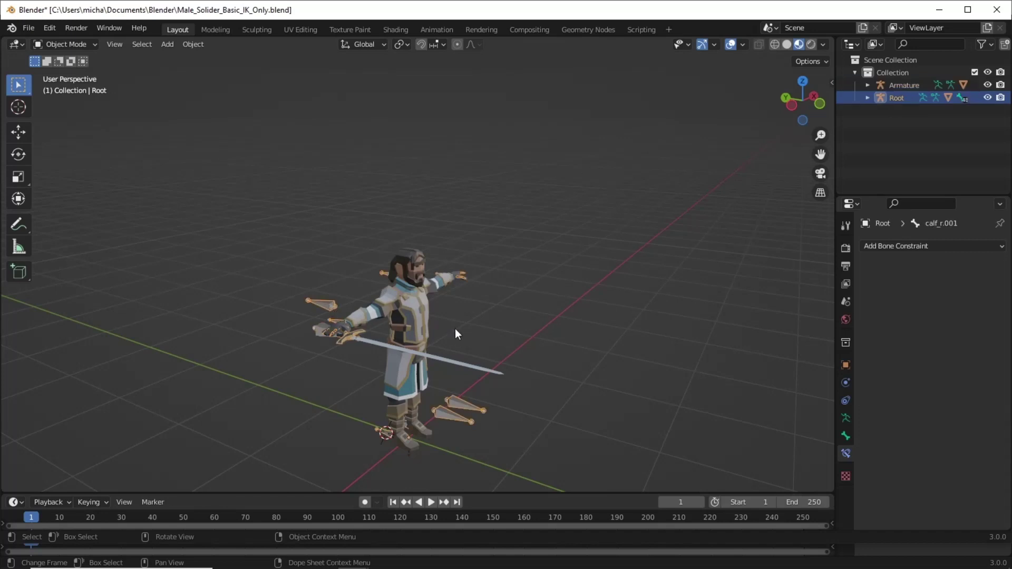
pyautogui.click(337, 324)
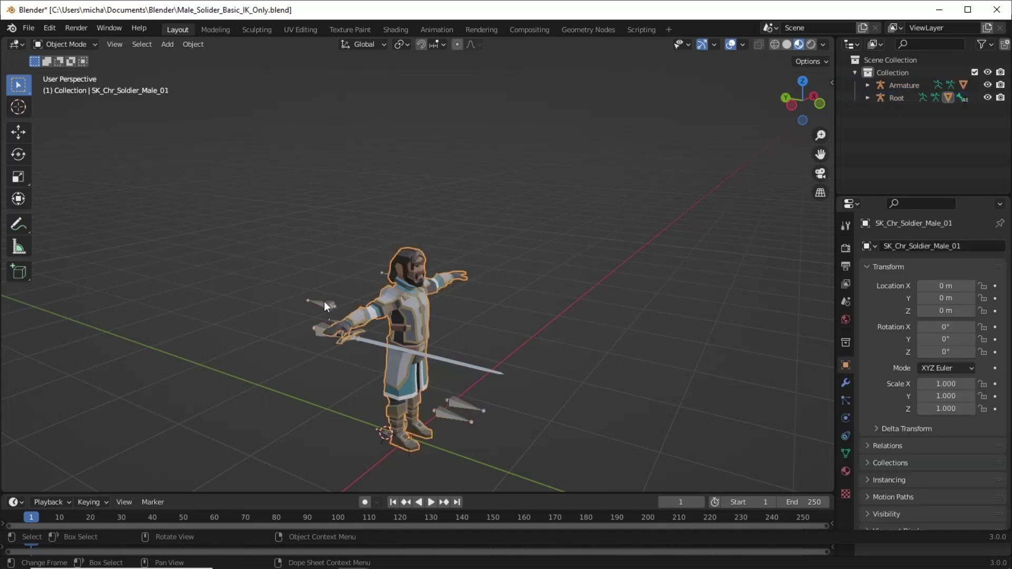
pyautogui.click(325, 307)
pyautogui.click(81, 46)
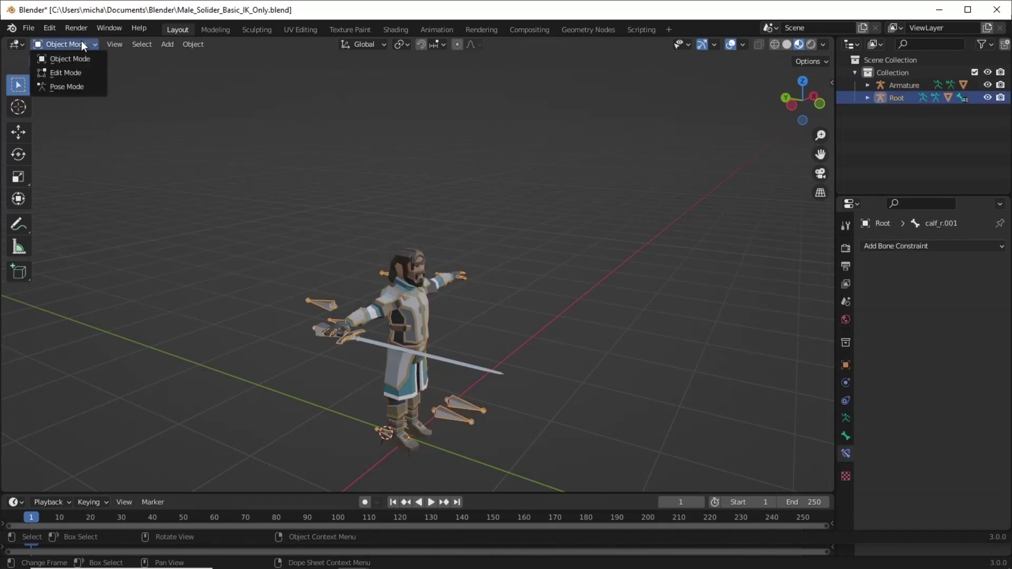
pyautogui.click(80, 85)
# Move the right lower arm bone downward to check that the sword follows the hand
pyautogui.moveTo(177, 240)
pyautogui.mouseDown(button='middle')
pyautogui.moveTo(281, 263)
pyautogui.moveTo(495, 341)
pyautogui.mouseUp(button='middle')
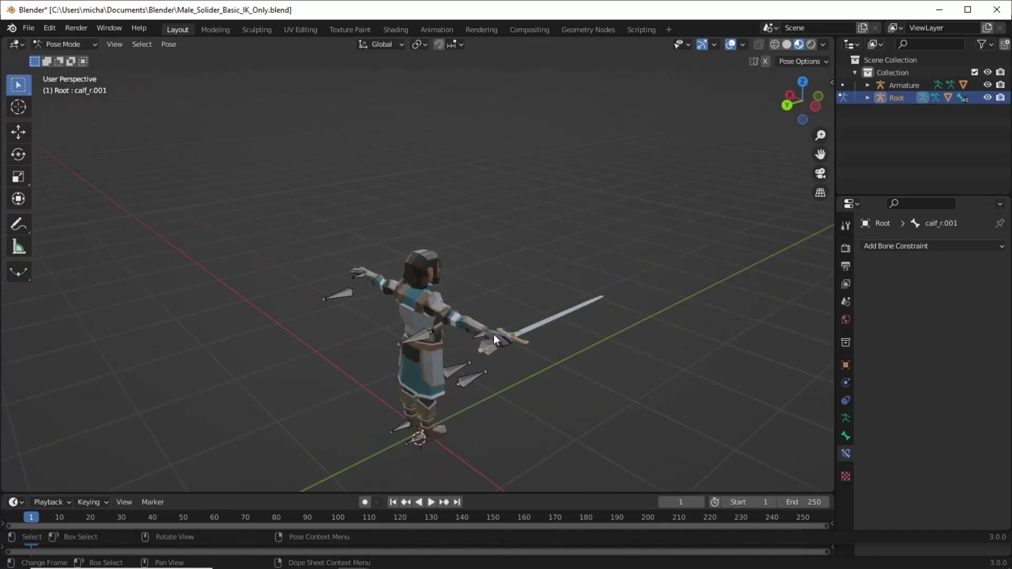
pyautogui.click(484, 342)
pyautogui.press('g')
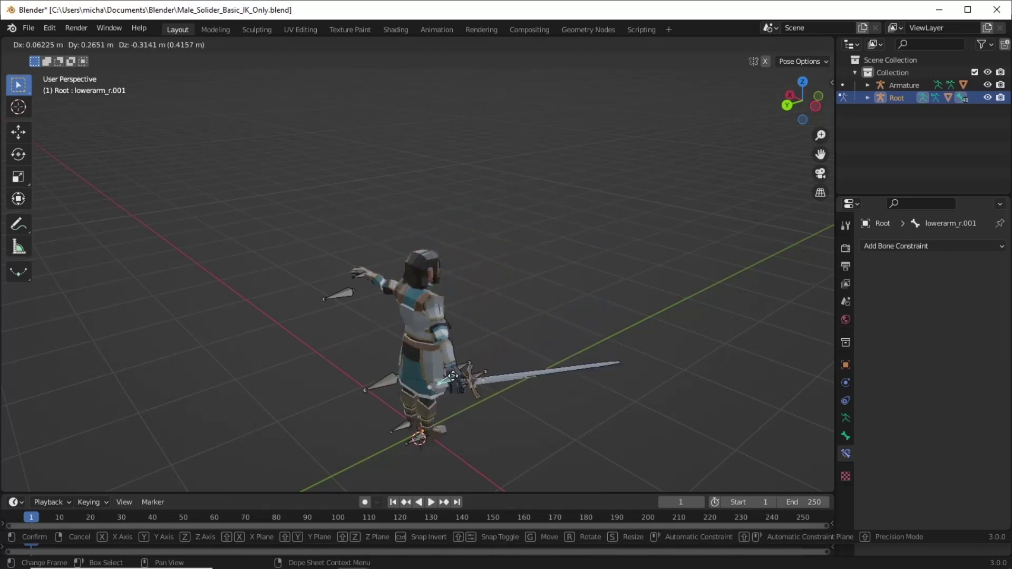
pyautogui.click(465, 394)
pyautogui.moveTo(546, 303); pyautogui.dragTo(443, 475, button='middle')
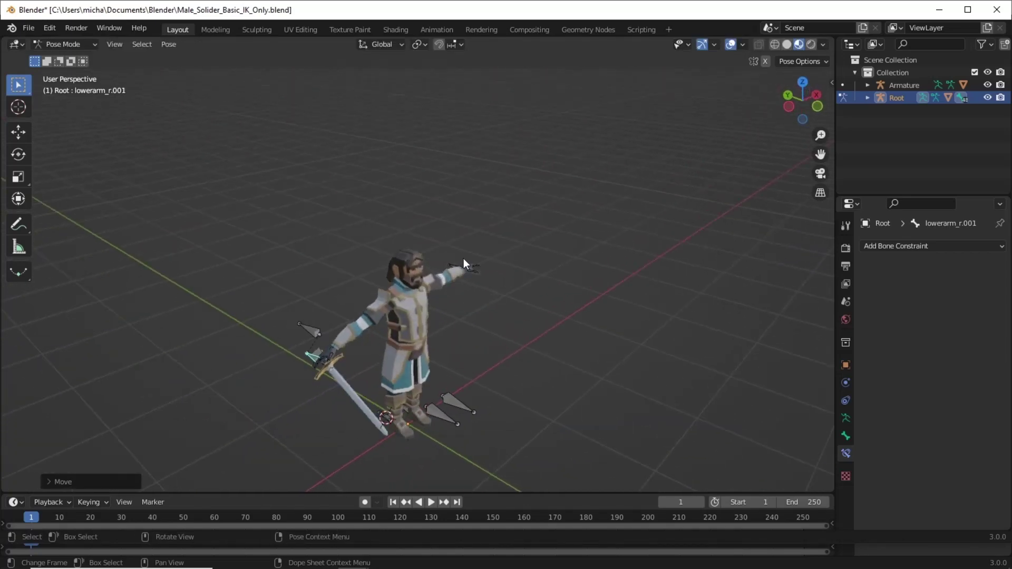
pyautogui.click(354, 560)
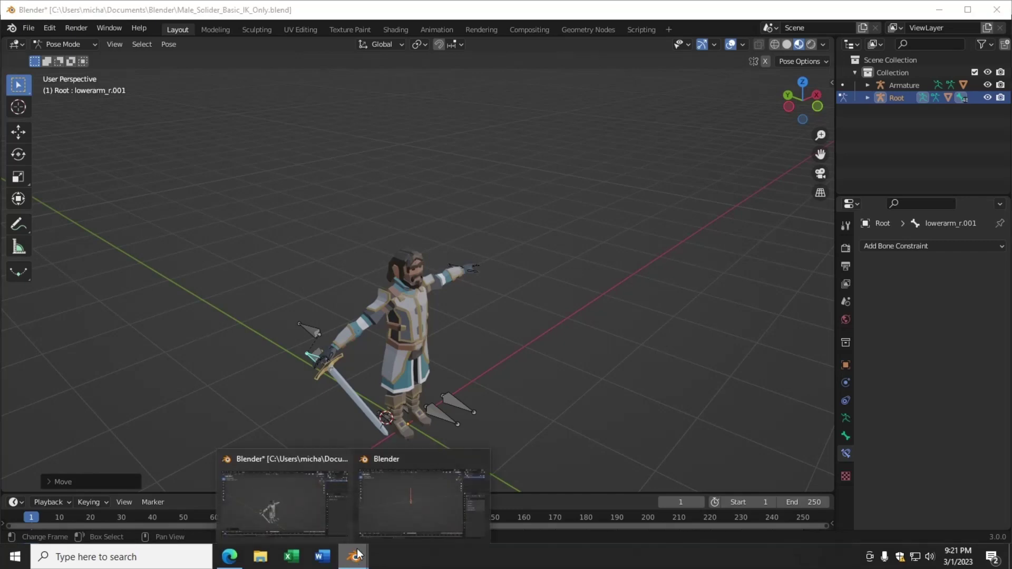
# In the other Blender window, delete the standalone sword and its rig
pyautogui.click(419, 513)
pyautogui.moveTo(294, 128); pyautogui.dragTo(515, 380)
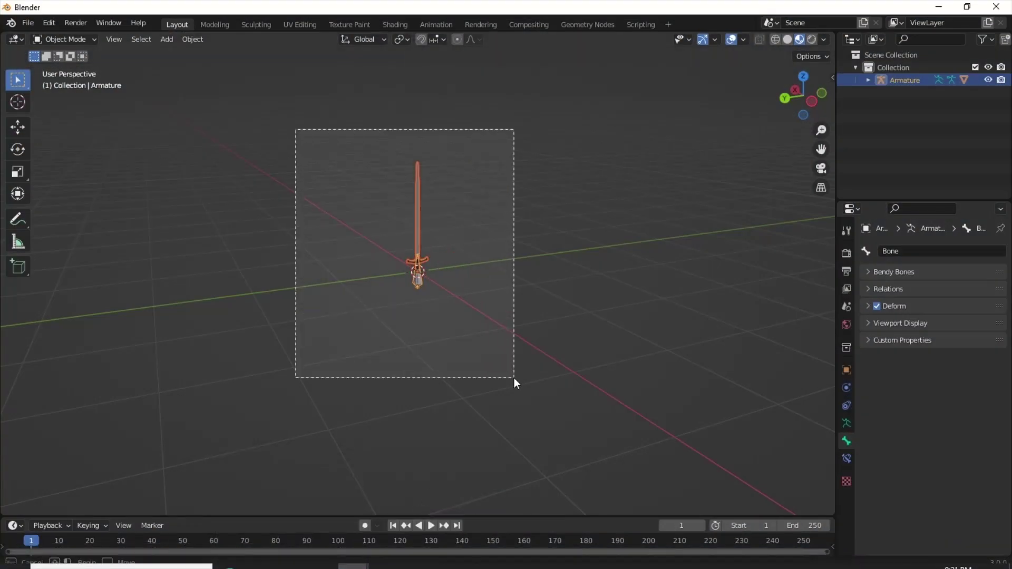
pyautogui.press('Delete')
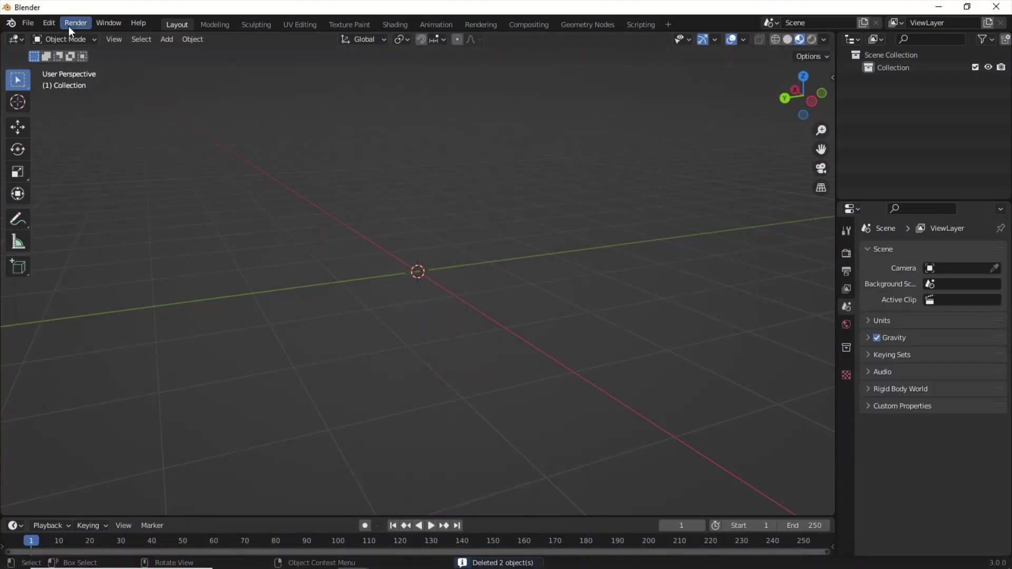
# Start an FBX import, filter the file list for shield, and choose SM_Wep_Shield_01.fbx
pyautogui.click(28, 24)
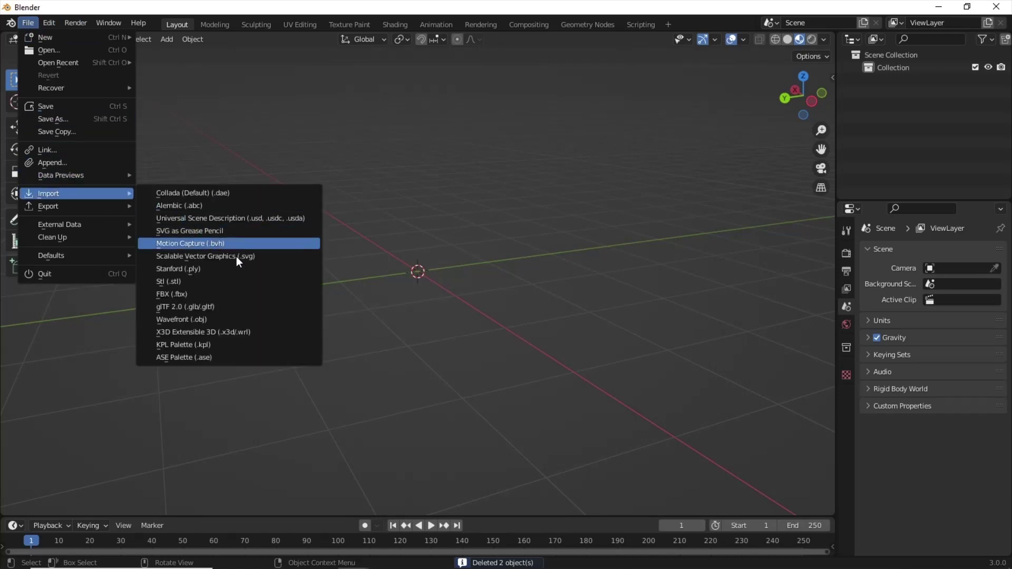
pyautogui.click(237, 293)
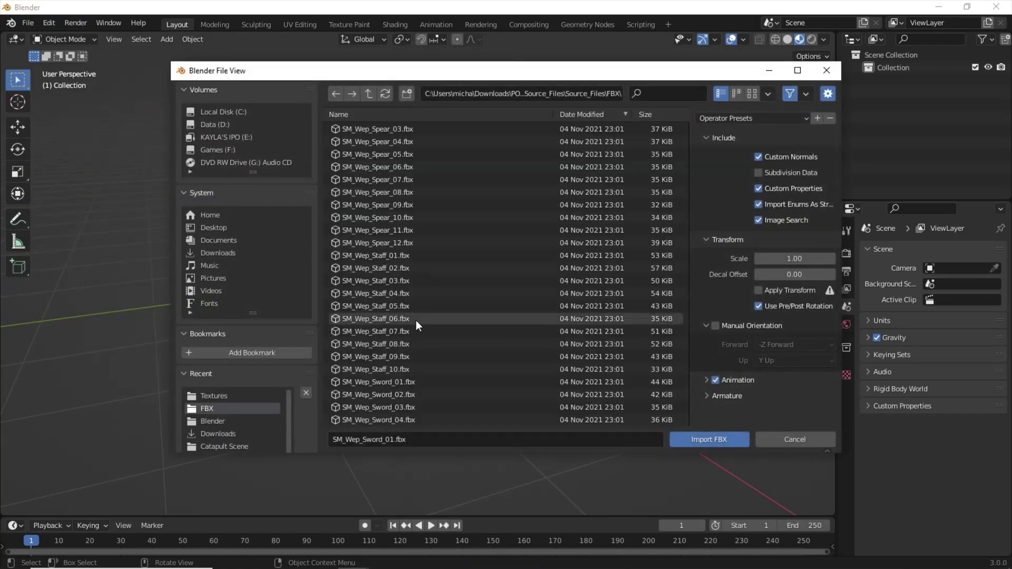
pyautogui.click(662, 90)
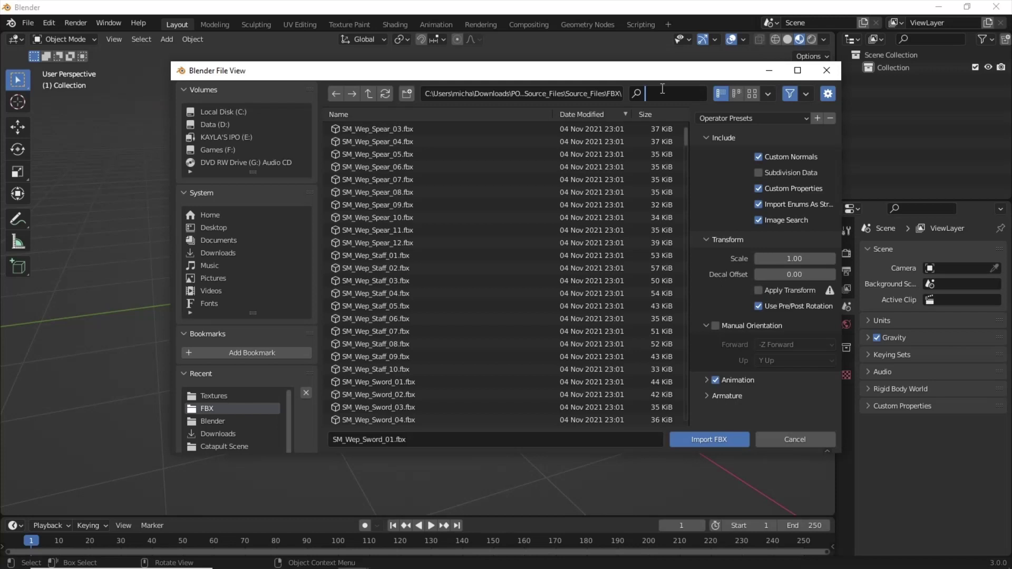
pyautogui.write('shie')
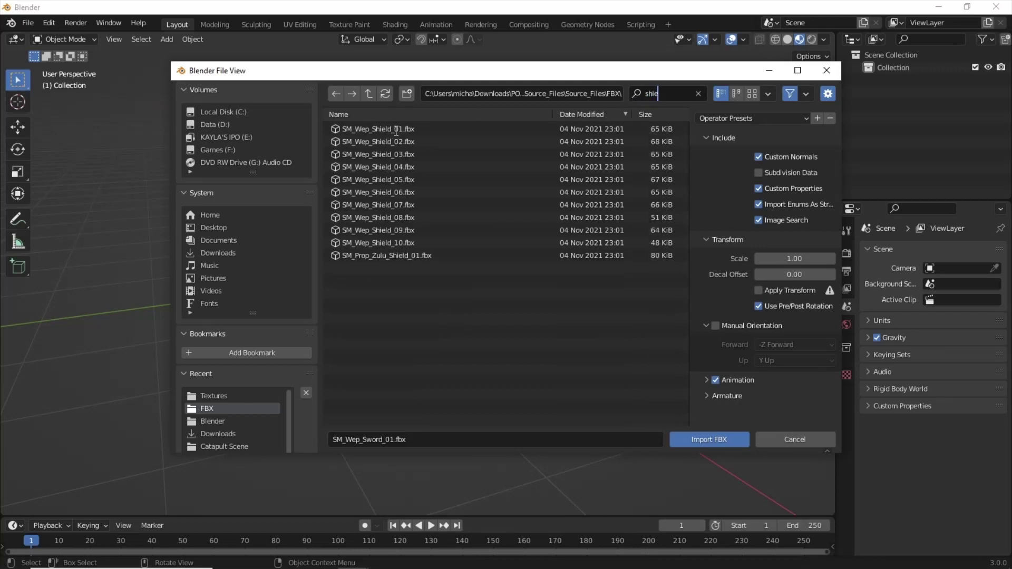
pyautogui.press('Return')
pyautogui.click(405, 131)
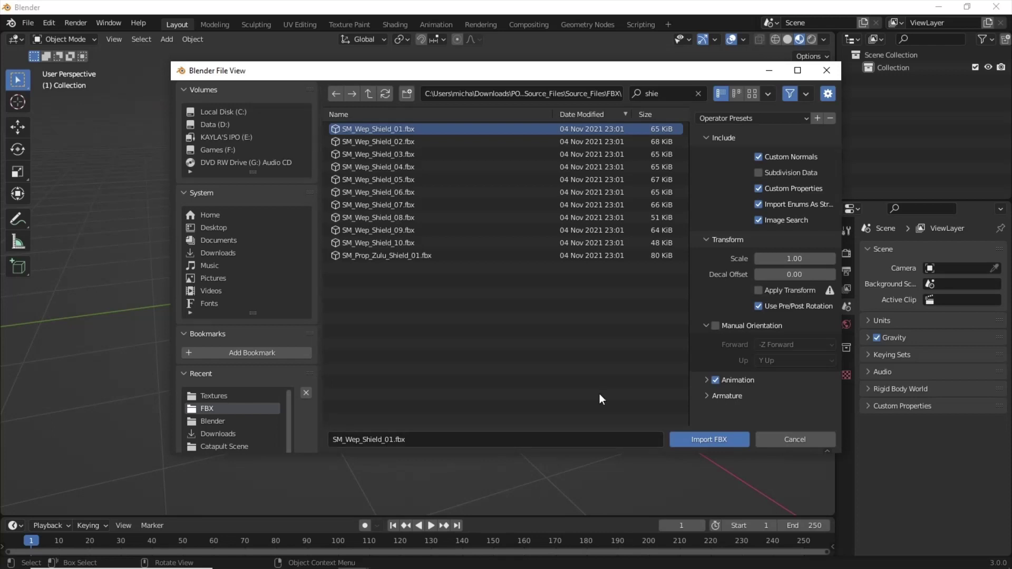
# Import the shield model and select it in the Shading workspace
pyautogui.click(710, 443)
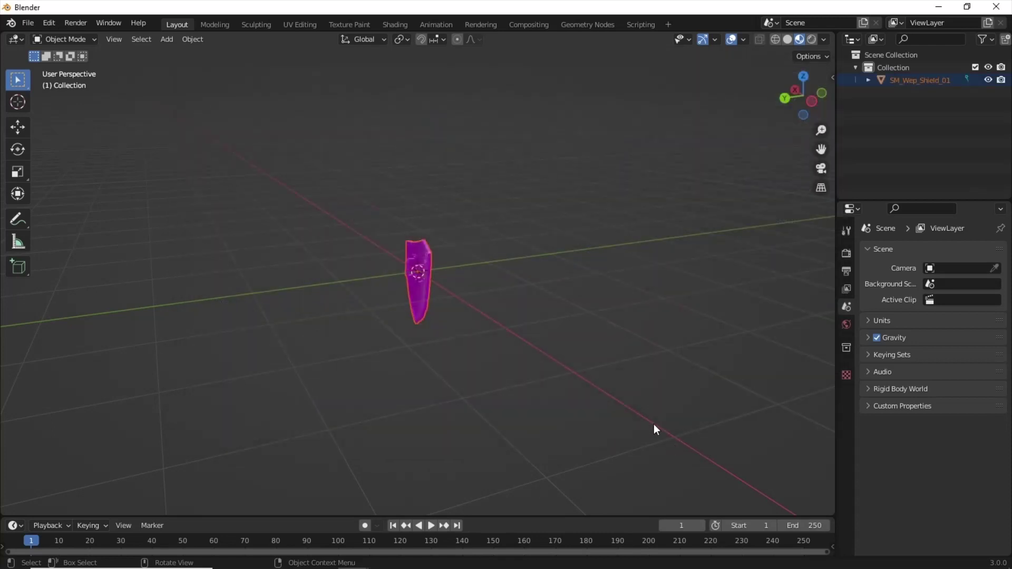
pyautogui.scroll(2, 510, 355)
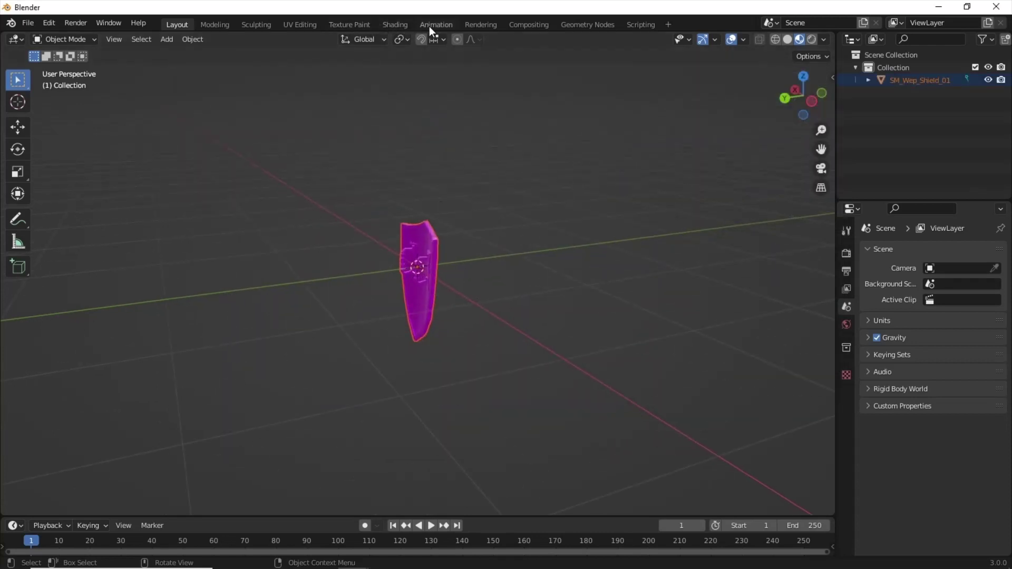
pyautogui.click(396, 25)
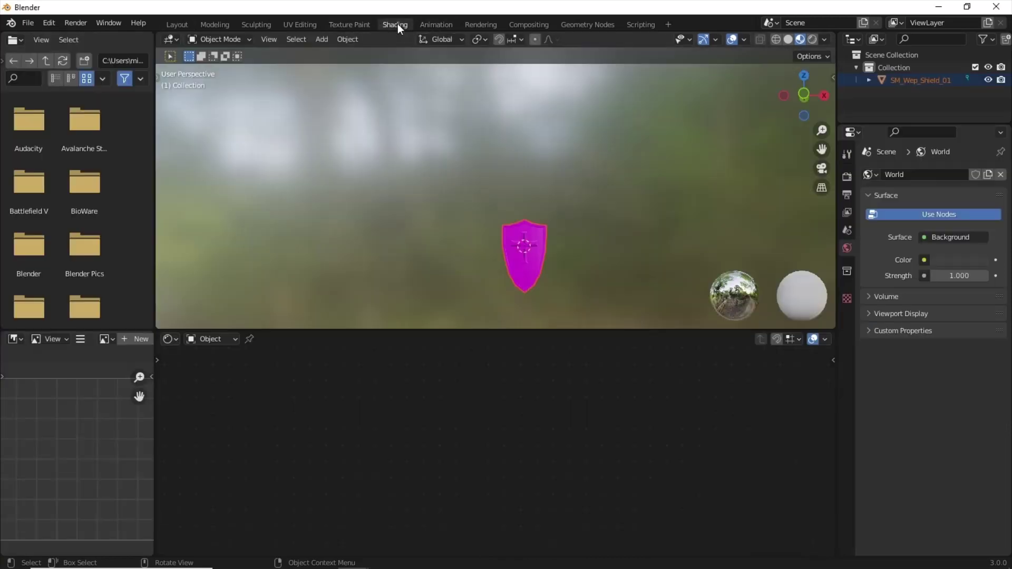
pyautogui.click(533, 274)
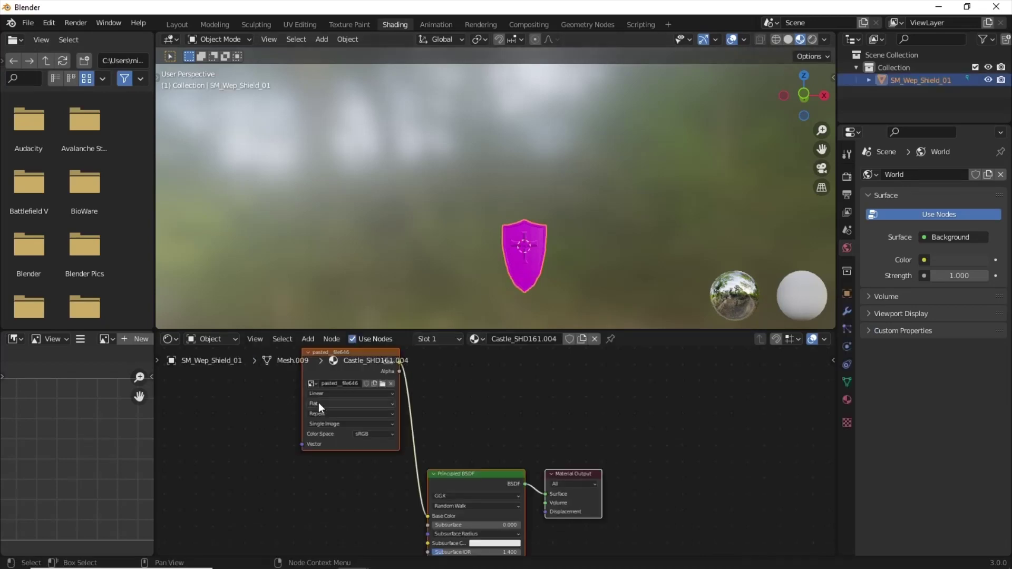
# Load the PolygonFantasyKingdom texture from Textures into the shield's Image Texture node, then view it in Layout
pyautogui.click(382, 384)
pyautogui.click(367, 130)
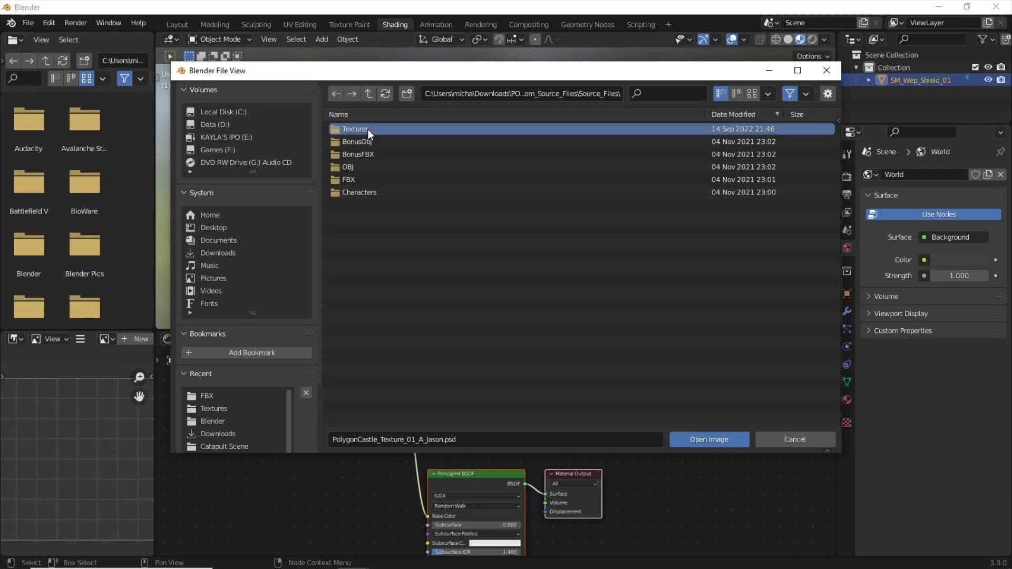
pyautogui.scroll(-2, 461, 346)
pyautogui.doubleClick(462, 371)
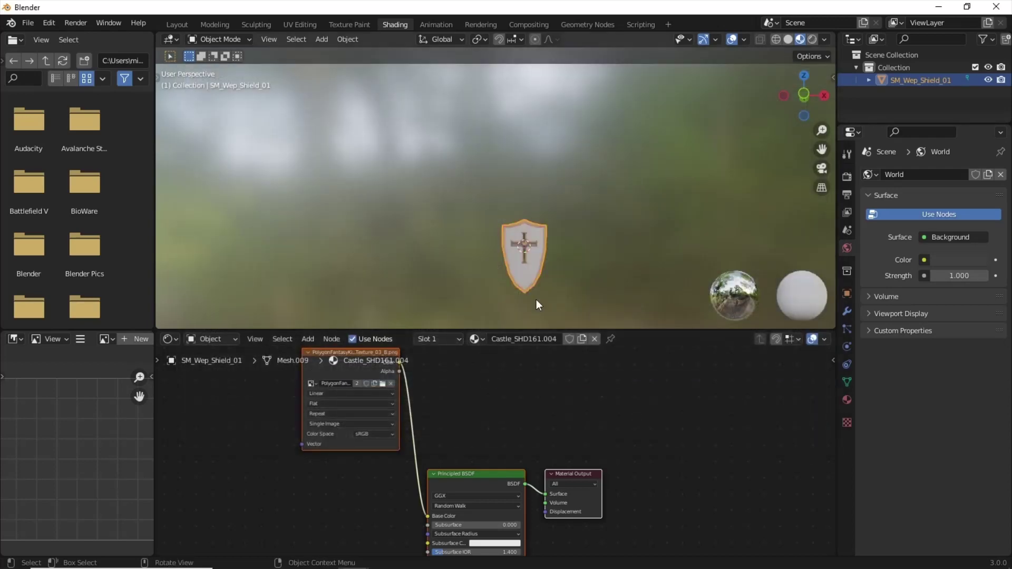
pyautogui.click(173, 24)
pyautogui.moveTo(470, 325)
pyautogui.mouseDown(button='middle')
pyautogui.moveTo(501, 303)
pyautogui.moveTo(423, 309)
pyautogui.moveTo(578, 323)
pyautogui.moveTo(483, 293)
pyautogui.moveTo(469, 265)
pyautogui.mouseUp(button='middle')
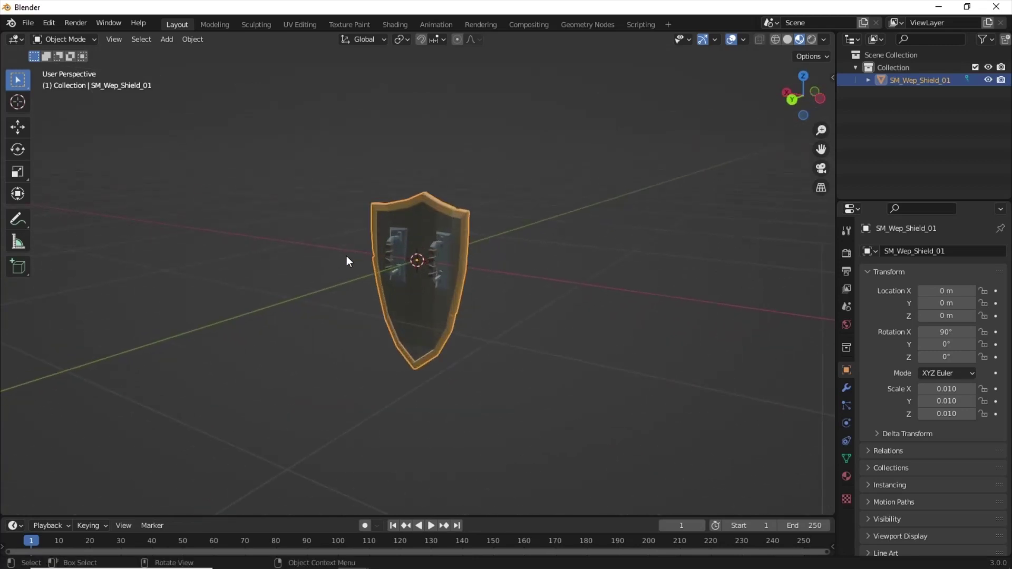
# Add a single-bone armature and scale it down twice to fit inside the shield
pyautogui.click(167, 38)
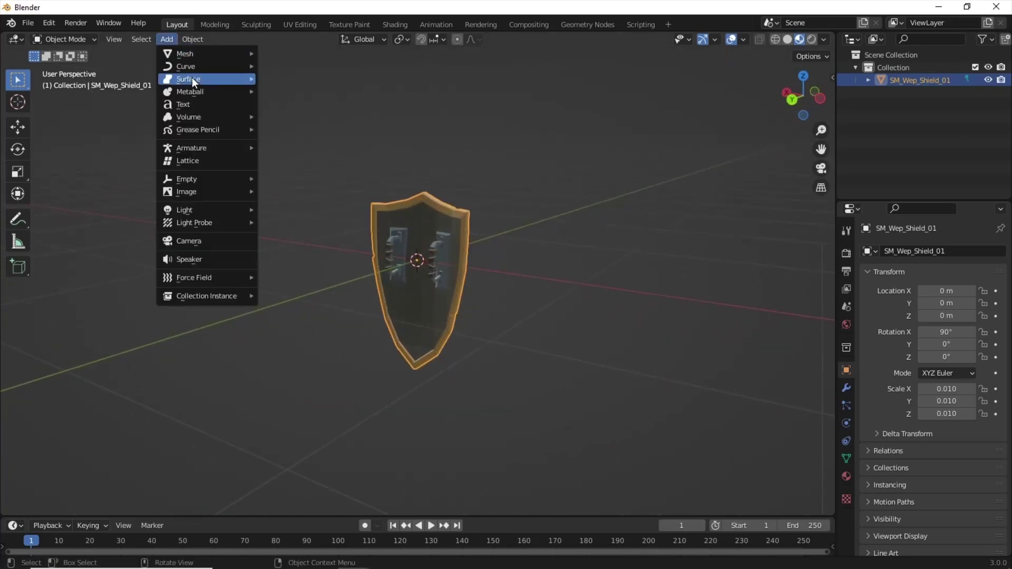
pyautogui.moveTo(192, 148)
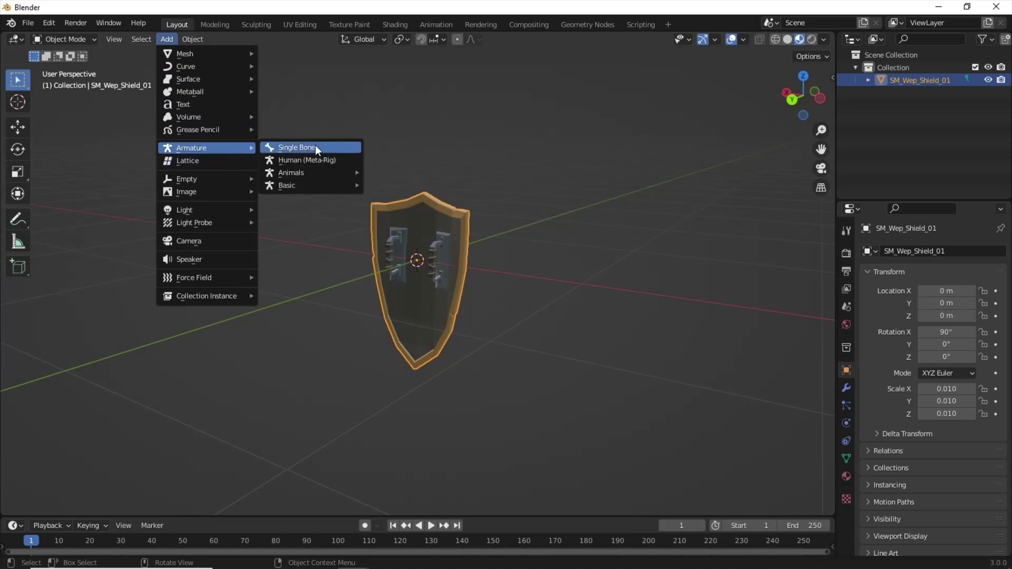
pyautogui.click(317, 149)
pyautogui.press('s')
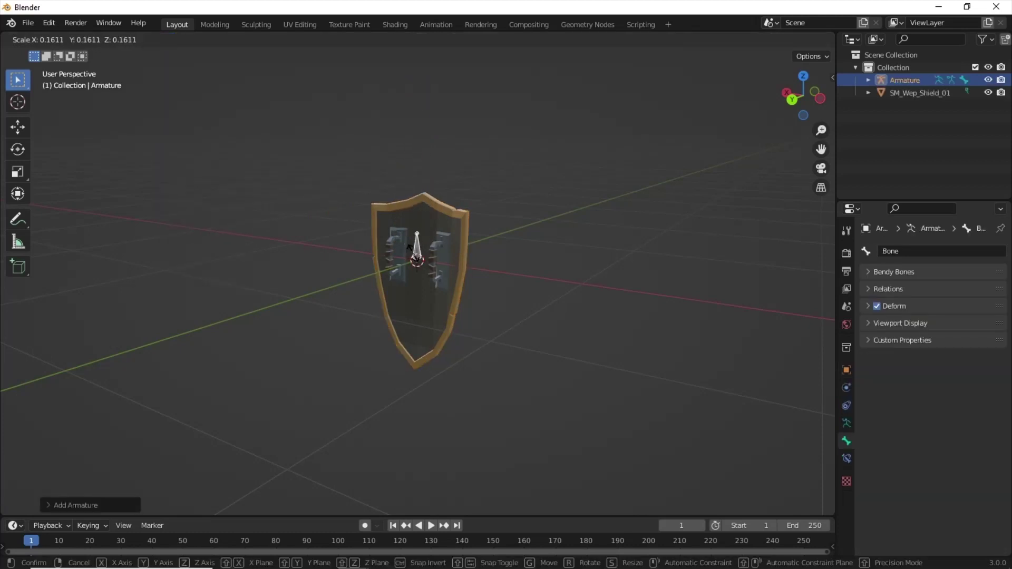
pyautogui.click(418, 247)
pyautogui.press('s')
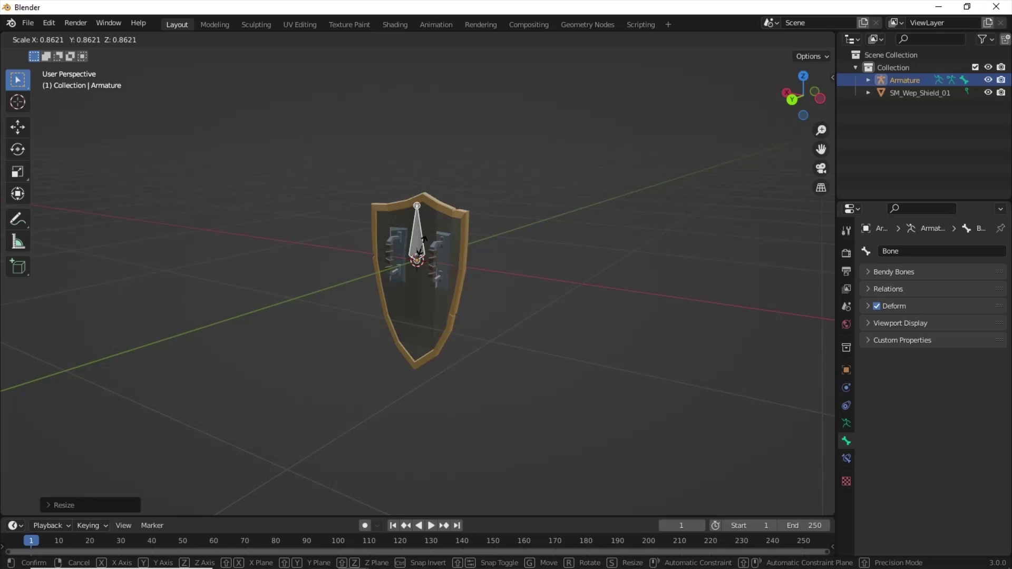
pyautogui.click(433, 261)
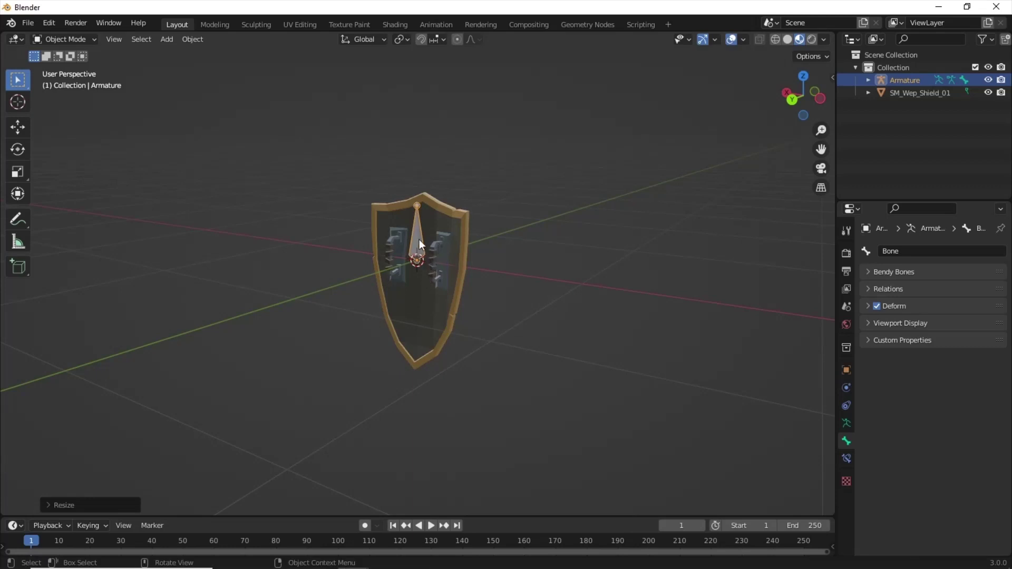
# Move the bone onto the shield's handle with free, Z-constrained and Y-constrained moves
pyautogui.moveTo(420, 245); pyautogui.dragTo(440, 256, button='middle')
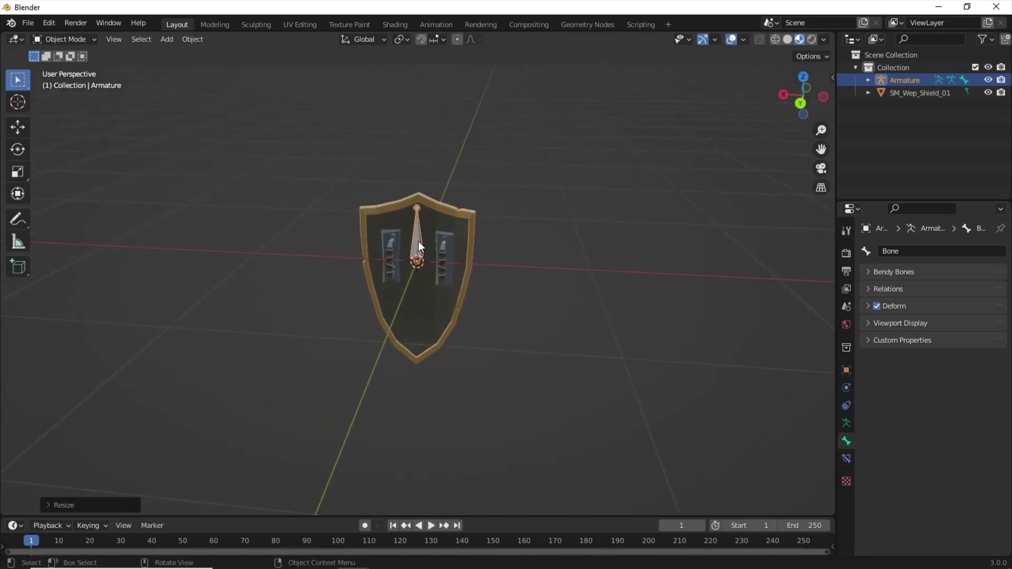
pyautogui.press('g')
pyautogui.click(467, 230)
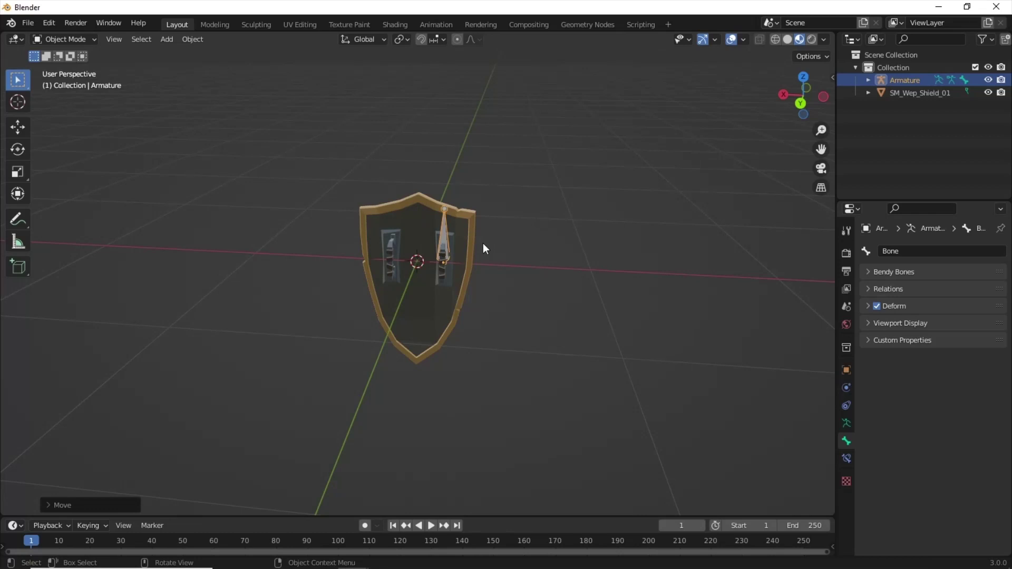
pyautogui.press('g')
pyautogui.press('z')
pyautogui.click(455, 269)
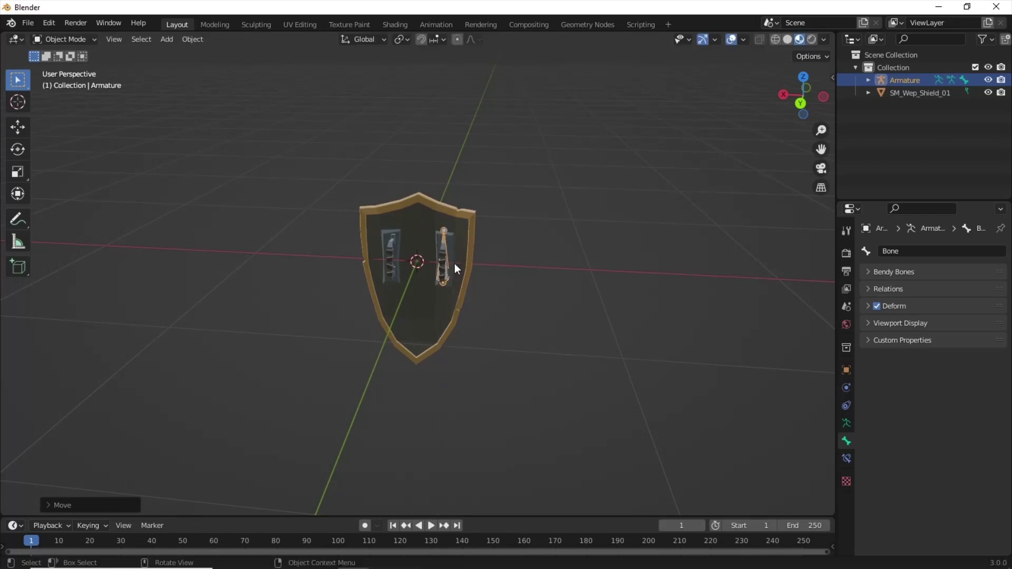
pyautogui.moveTo(483, 234); pyautogui.dragTo(451, 248, button='middle')
pyautogui.press('g')
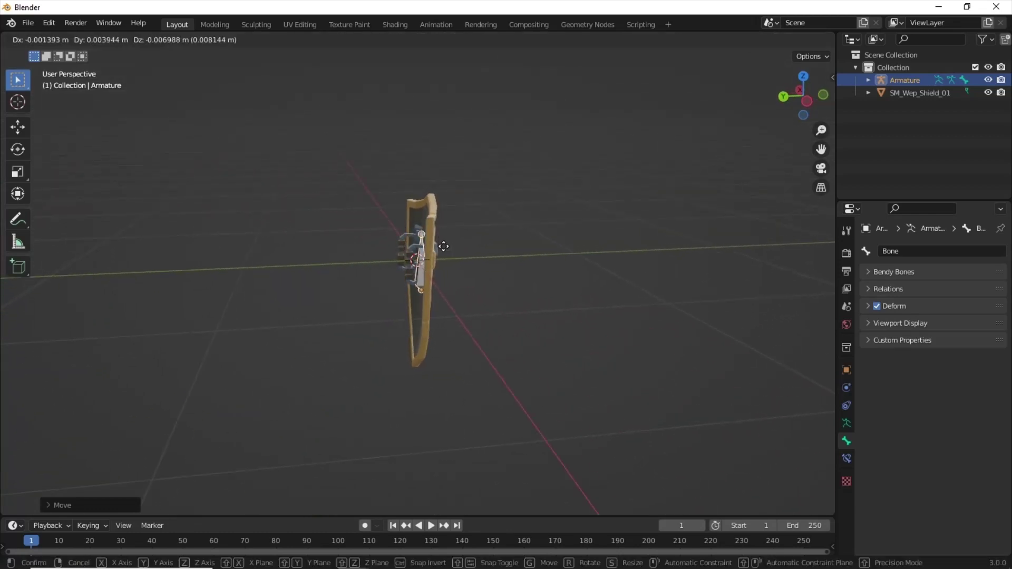
pyautogui.press('y')
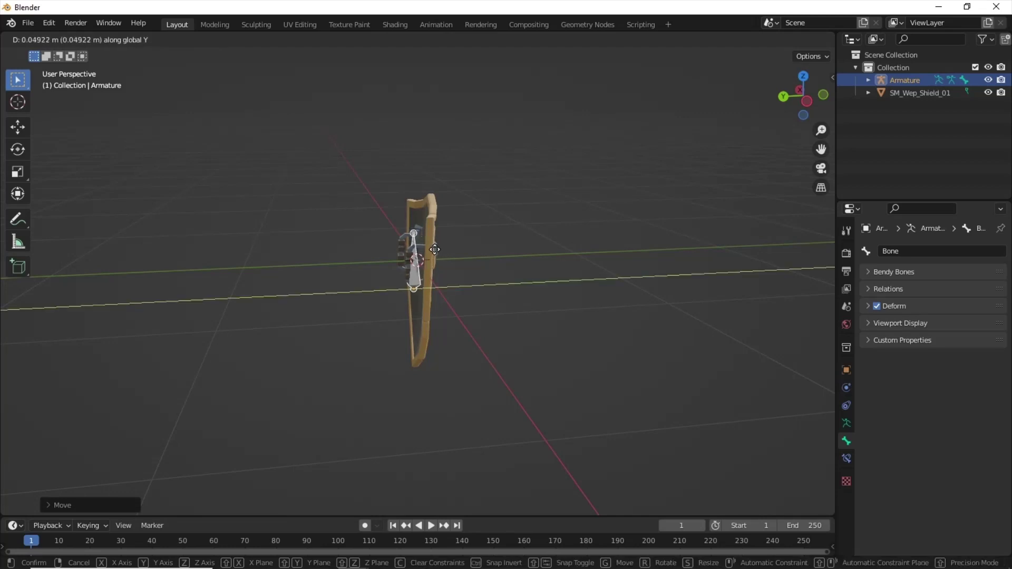
pyautogui.click(433, 255)
pyautogui.click(423, 293)
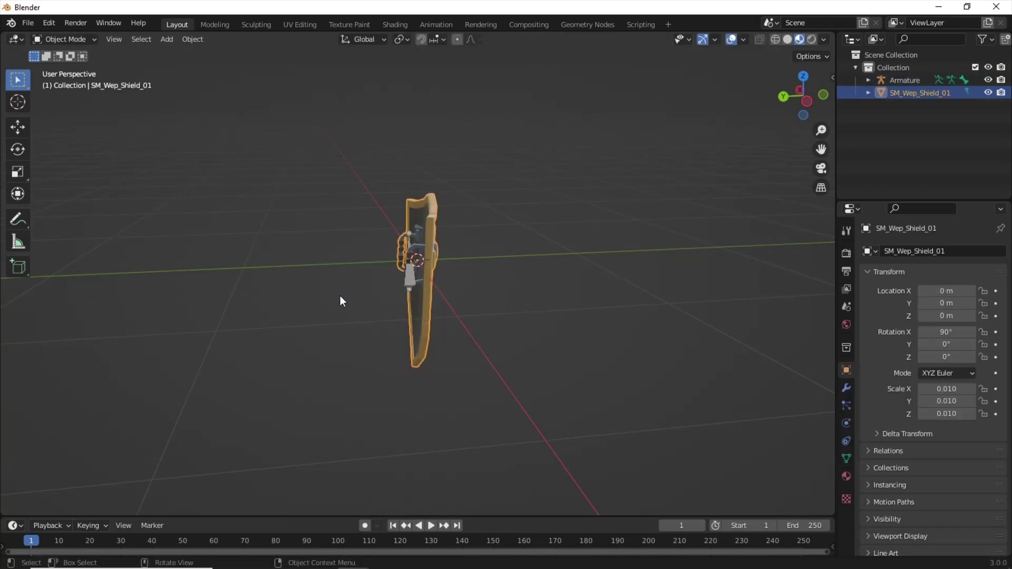
pyautogui.moveTo(341, 301)
pyautogui.mouseDown(button='middle')
pyautogui.moveTo(341, 278)
pyautogui.moveTo(482, 269)
pyautogui.mouseUp(button='middle')
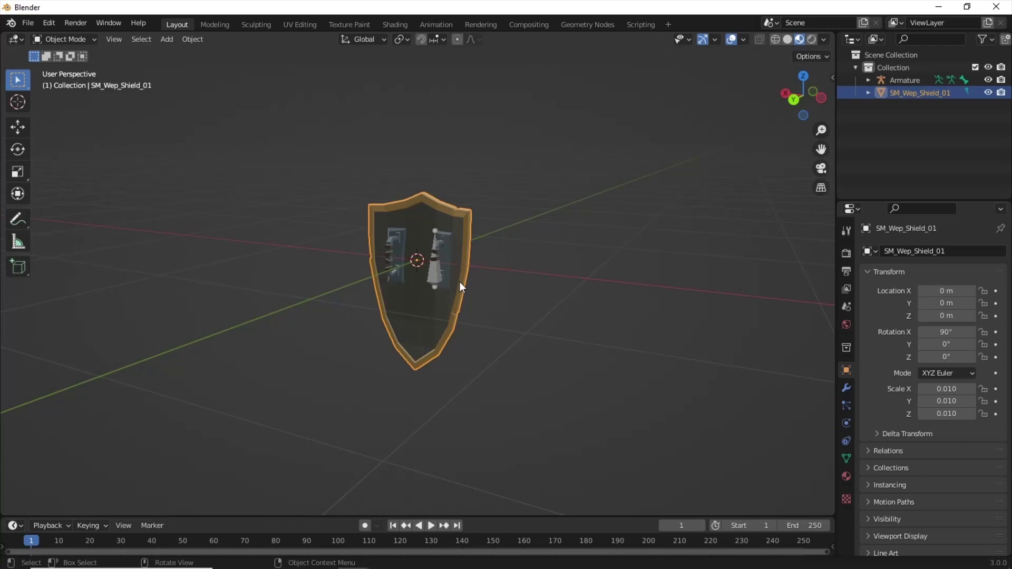
# Parent SM_Wep_Shield_01 to the single-bone armature with automatic weights, then reselect the shield
pyautogui.keyDown('shift'); pyautogui.click(434, 279); pyautogui.keyUp('shift')
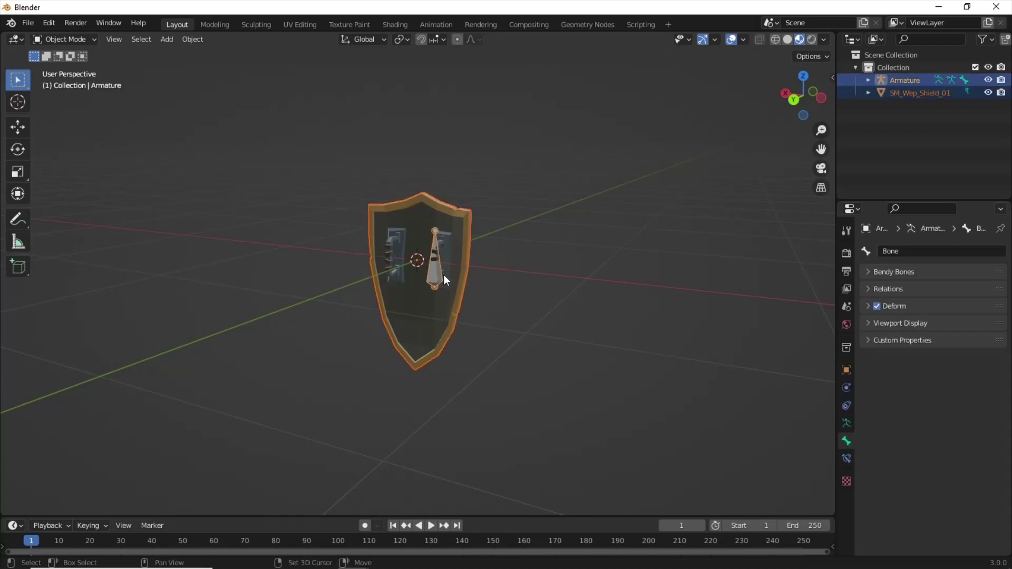
pyautogui.scroll(2, 439, 276)
pyautogui.scroll(2, 457, 281)
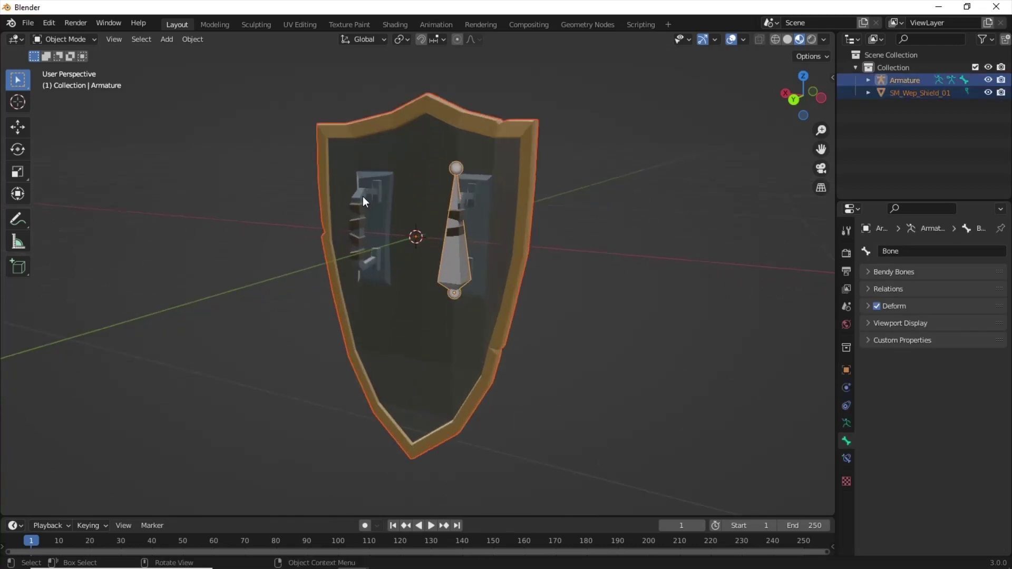
pyautogui.rightClick(449, 256)
pyautogui.moveTo(415, 256)
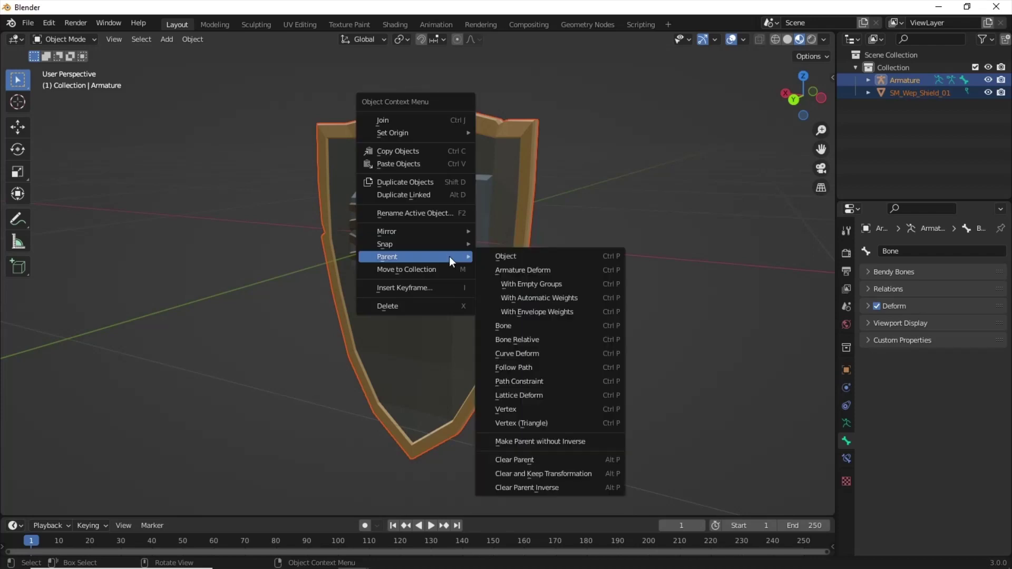
pyautogui.click(569, 298)
pyautogui.moveTo(601, 278); pyautogui.dragTo(532, 293, button='middle')
pyautogui.click(466, 208)
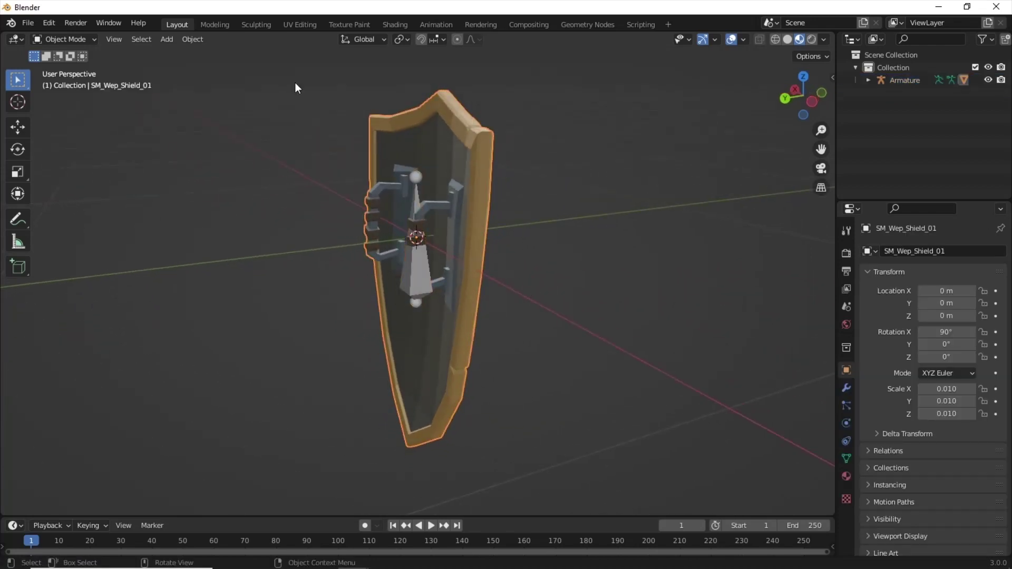
pyautogui.click(88, 39)
# In Weight Paint mode, paint the shield's blue hub fully red and check all sides
pyautogui.click(67, 39)
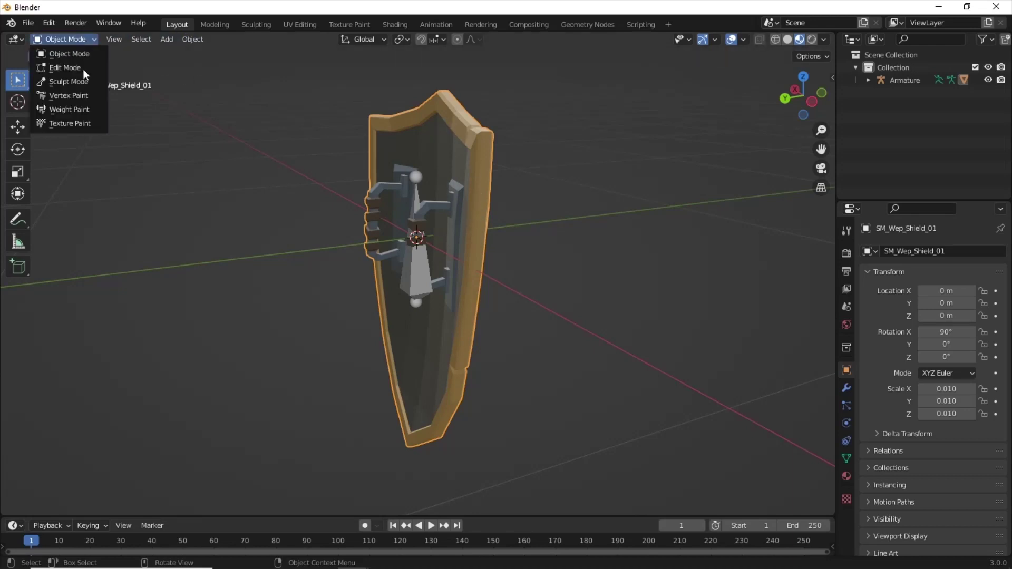
pyautogui.click(79, 109)
pyautogui.moveTo(560, 305); pyautogui.dragTo(431, 229, button='middle')
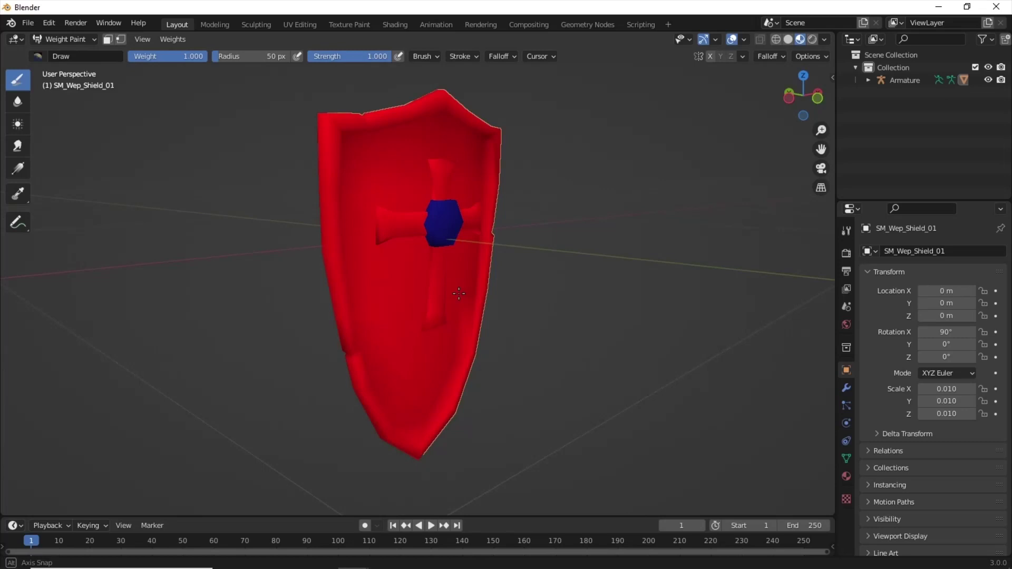
pyautogui.moveTo(431, 230)
pyautogui.mouseDown()
pyautogui.moveTo(424, 240)
pyautogui.moveTo(436, 226)
pyautogui.mouseUp()
pyautogui.moveTo(530, 226); pyautogui.dragTo(448, 203, button='middle')
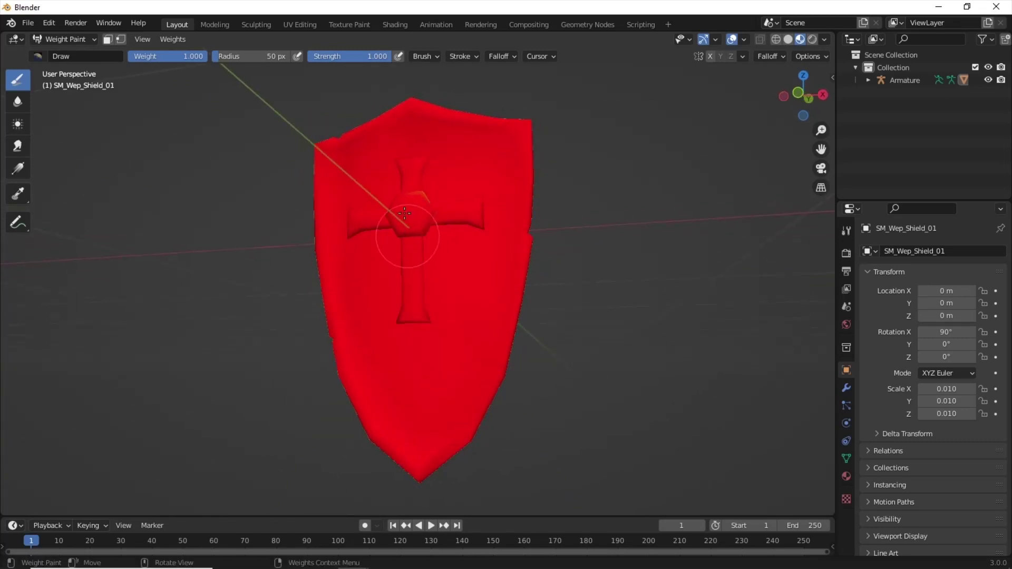
pyautogui.moveTo(376, 194); pyautogui.dragTo(403, 204, button='middle')
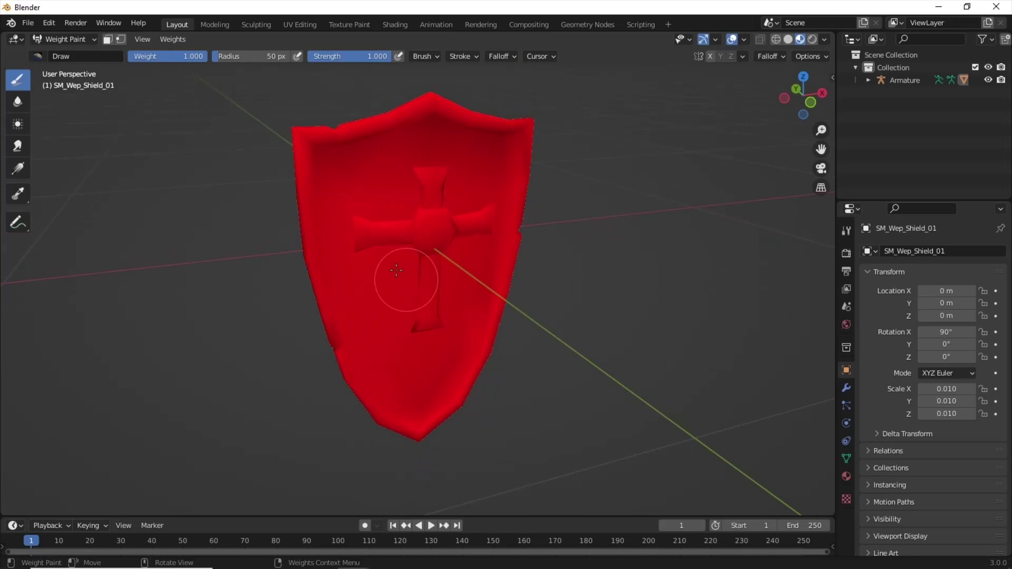
pyautogui.moveTo(327, 218); pyautogui.dragTo(409, 221, button='middle')
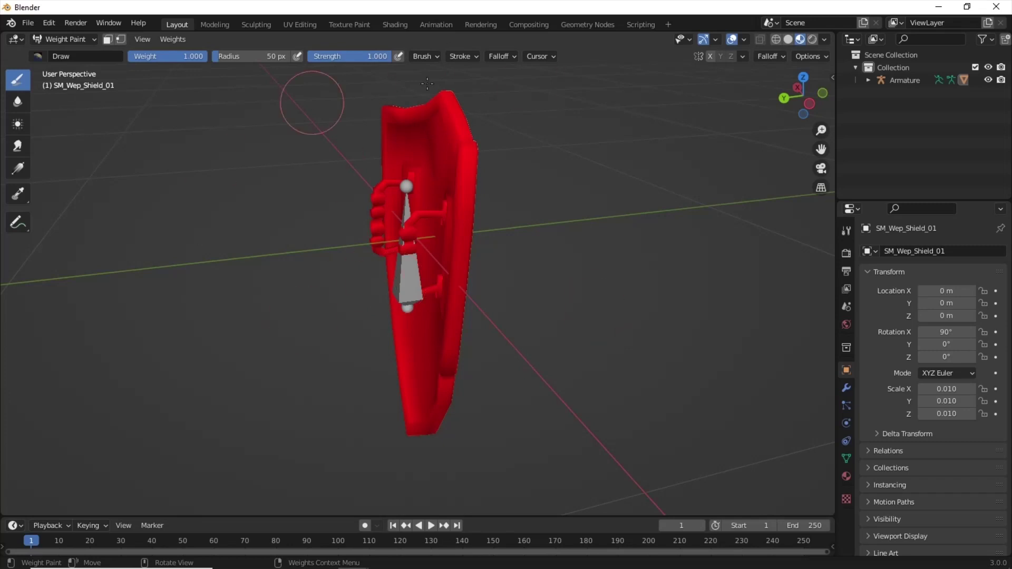
pyautogui.moveTo(421, 260); pyautogui.dragTo(327, 227, button='middle')
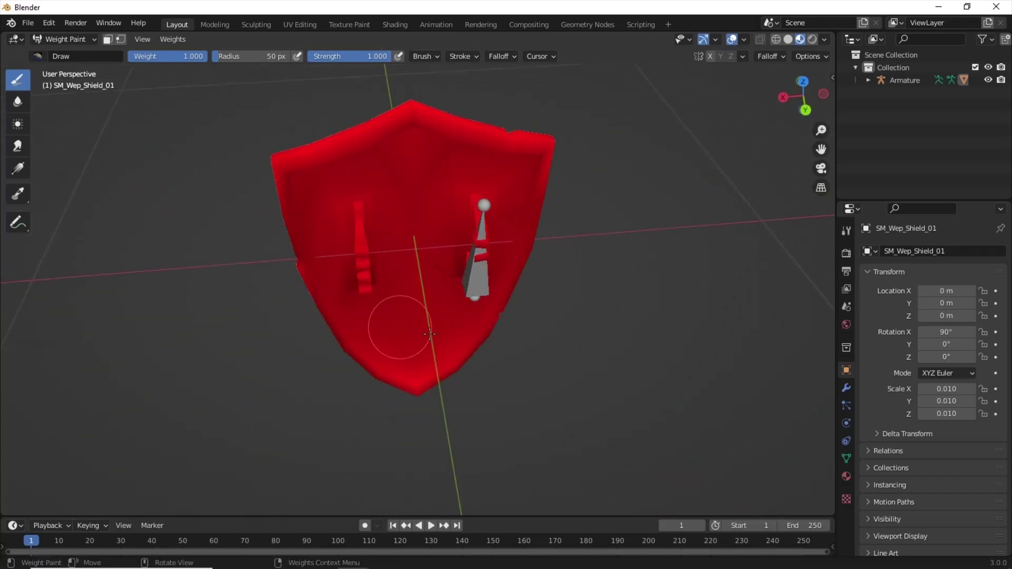
pyautogui.moveTo(605, 323)
pyautogui.mouseDown(button='middle')
pyautogui.moveTo(305, 218)
pyautogui.moveTo(438, 264)
pyautogui.mouseUp(button='middle')
pyautogui.click(68, 39)
# Back in Object Mode, box-select the shield and its armature and copy both objects
pyautogui.click(81, 56)
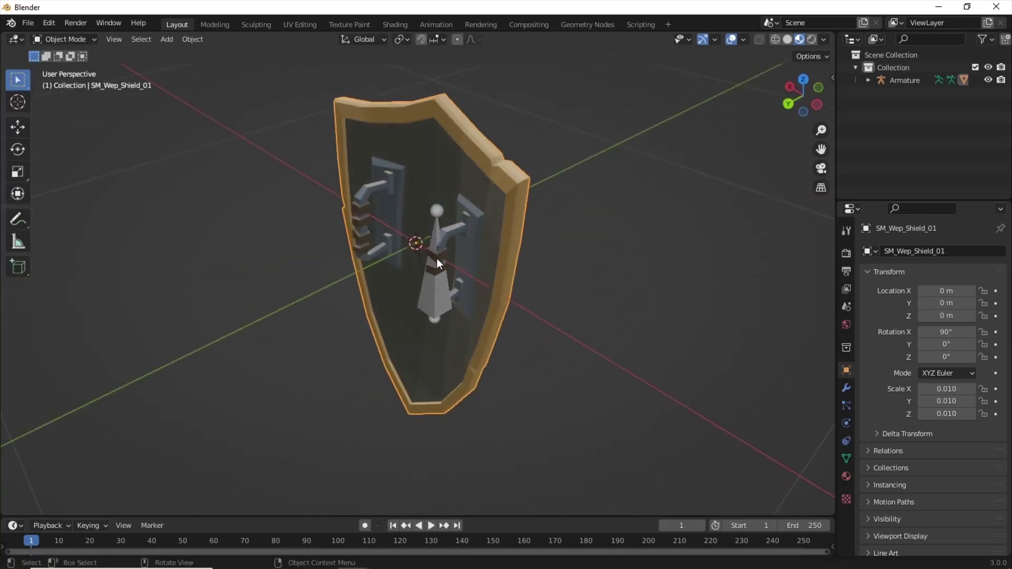
pyautogui.click(441, 307)
pyautogui.scroll(-2, 441, 307)
pyautogui.scroll(-2, 441, 307)
pyautogui.moveTo(274, 134); pyautogui.dragTo(524, 413)
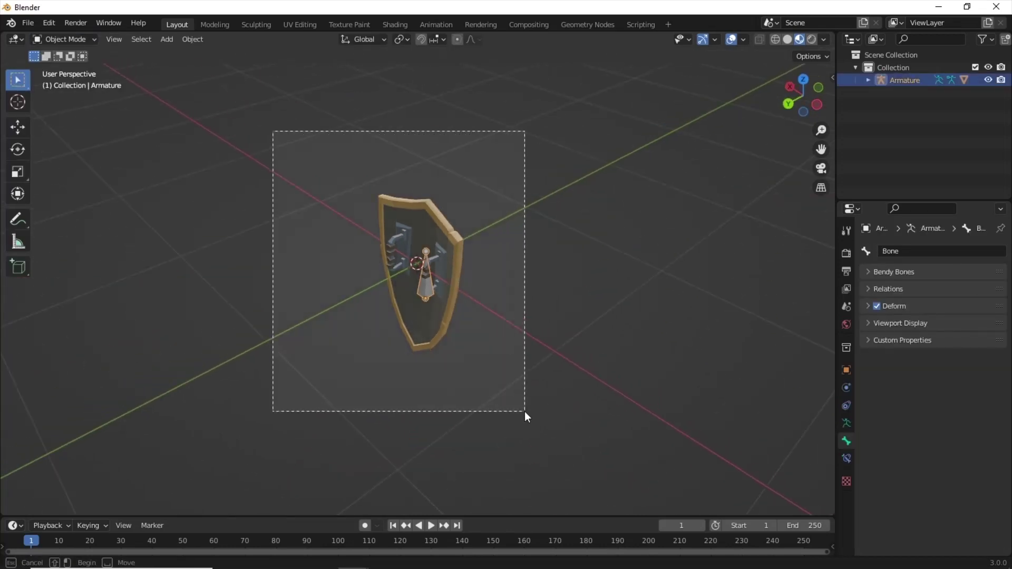
pyautogui.rightClick(442, 281)
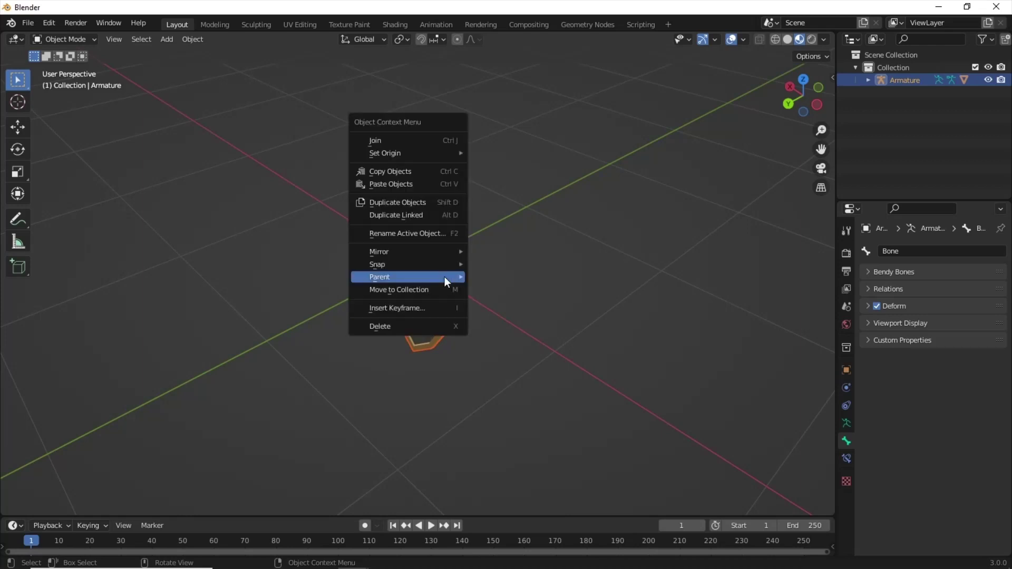
pyautogui.rightClick(442, 234)
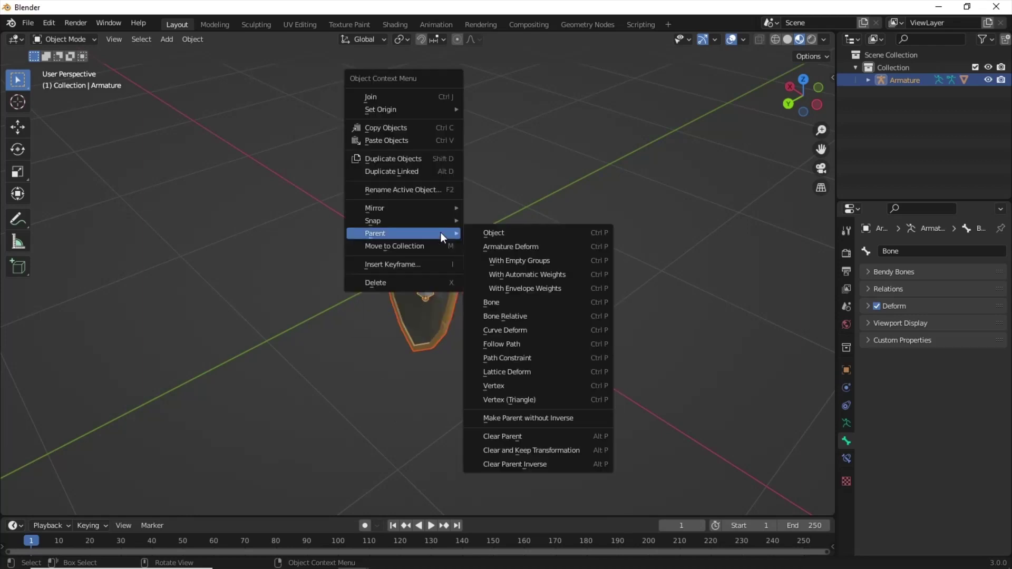
pyautogui.click(428, 130)
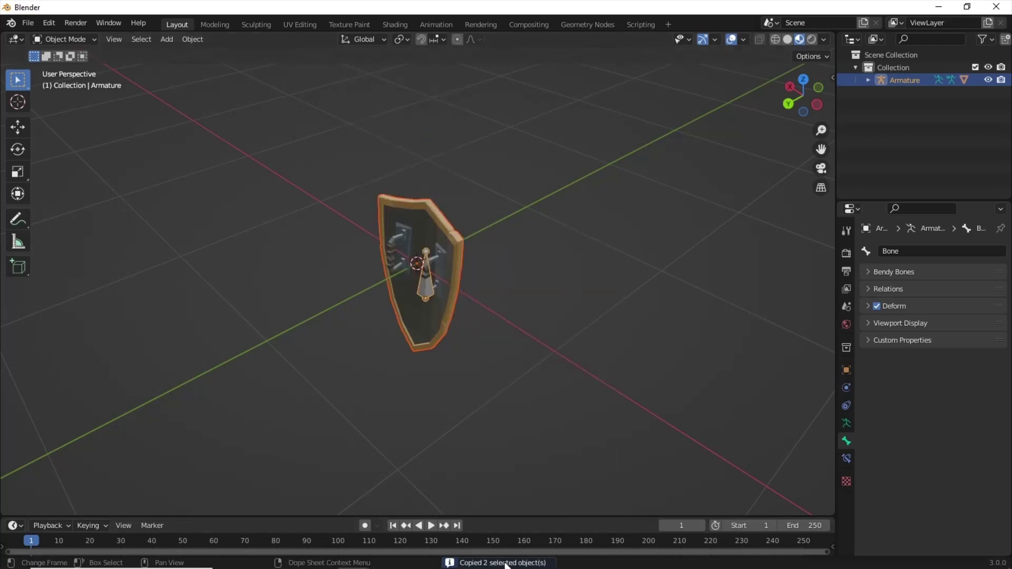
# In the soldier file, switch to Object Mode, paste the shield, and select Armature.001
pyautogui.click(938, 7)
pyautogui.moveTo(470, 283)
pyautogui.mouseDown(button='middle')
pyautogui.moveTo(459, 351)
pyautogui.moveTo(537, 340)
pyautogui.moveTo(483, 324)
pyautogui.mouseUp(button='middle')
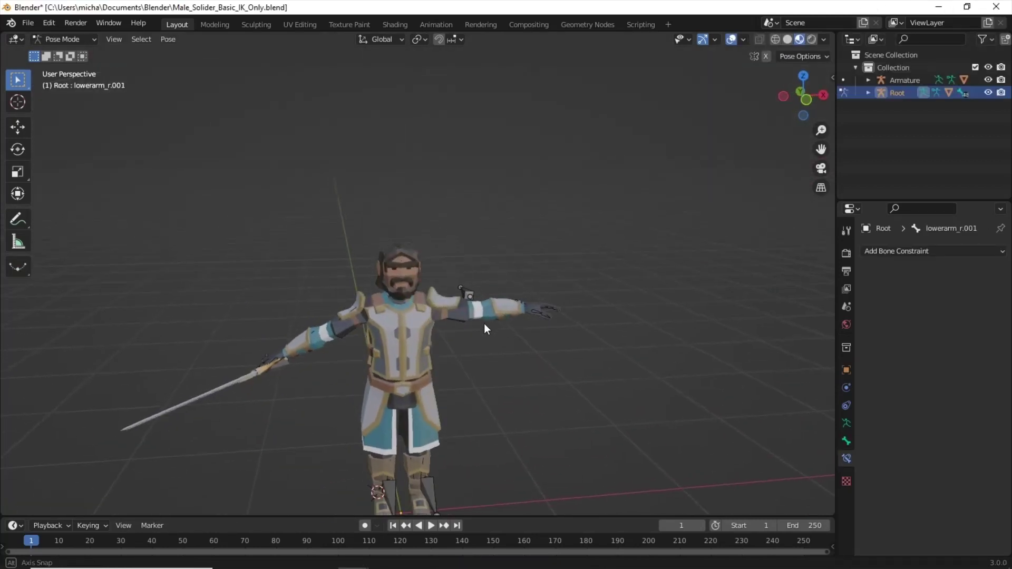
pyautogui.click(73, 41)
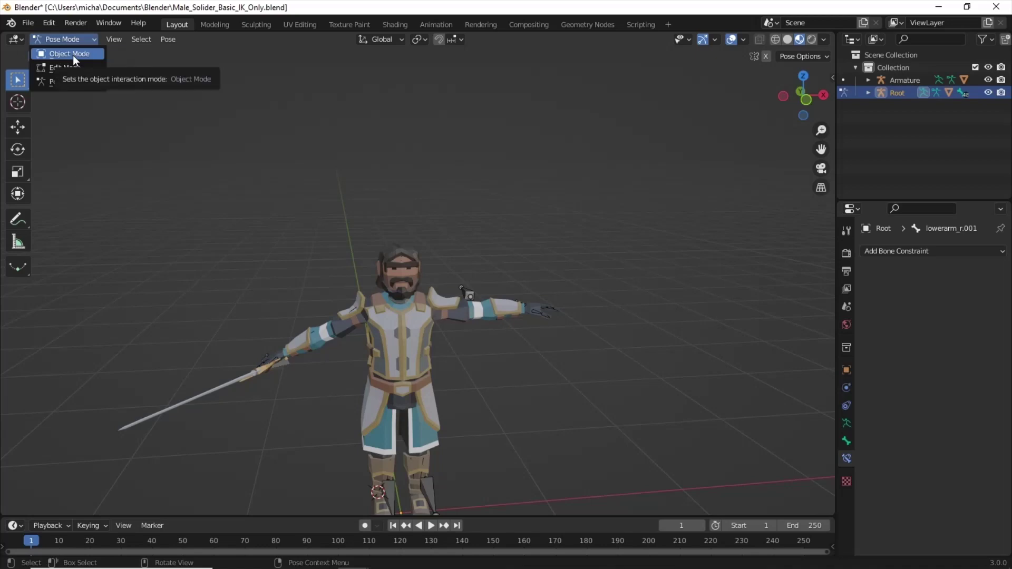
pyautogui.click(73, 54)
pyautogui.moveTo(626, 330)
pyautogui.mouseDown(button='middle')
pyautogui.moveTo(366, 321)
pyautogui.moveTo(337, 296)
pyautogui.mouseUp(button='middle')
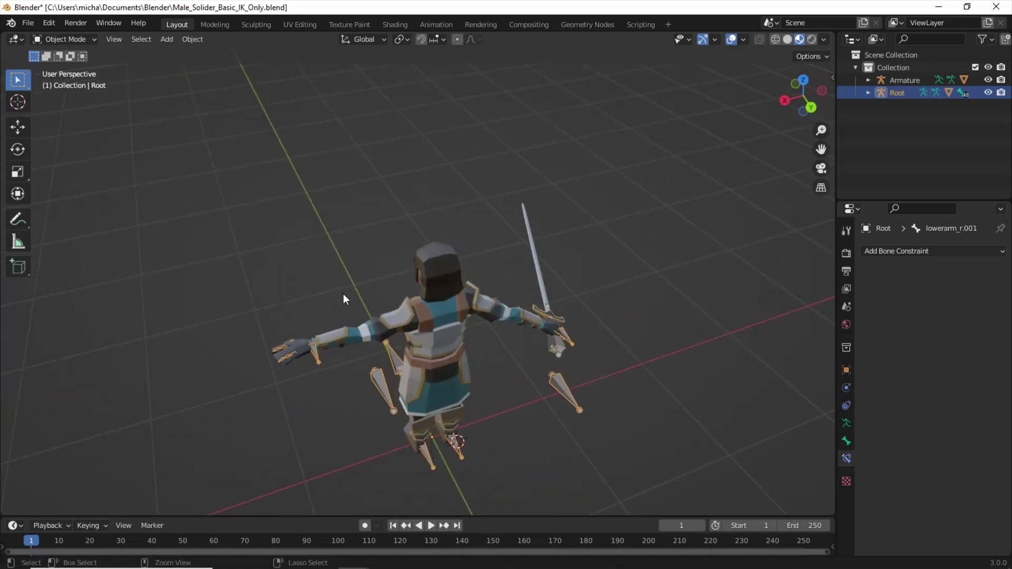
pyautogui.hotkey('ctrl', 'v')
pyautogui.moveTo(500, 458)
pyautogui.mouseDown(button='middle')
pyautogui.moveTo(481, 418)
pyautogui.moveTo(478, 427)
pyautogui.mouseUp(button='middle')
pyautogui.moveTo(461, 474); pyautogui.dragTo(451, 463, button='middle')
pyautogui.click(451, 463)
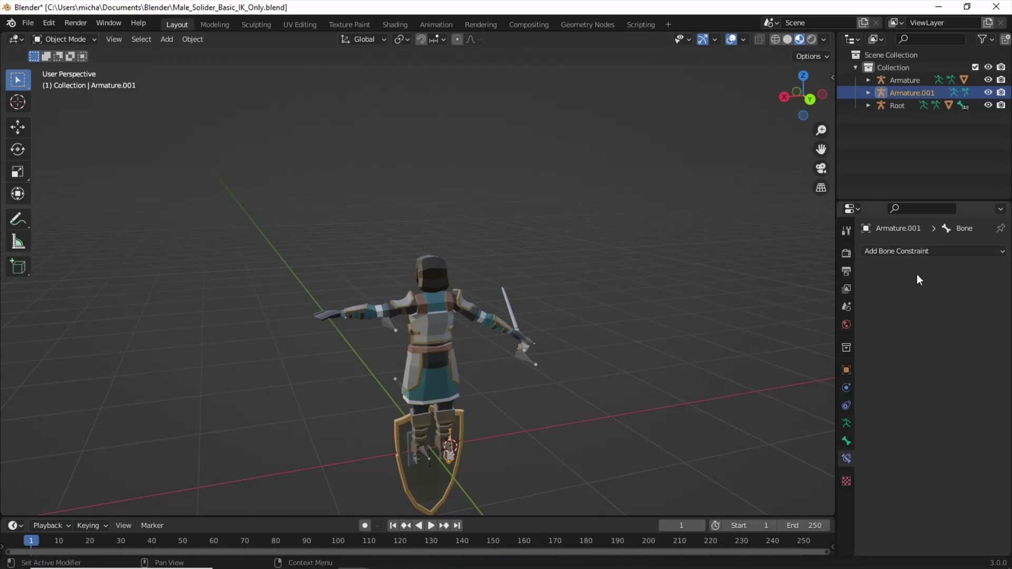
# In Pose Mode, give the shield bone a Child Of constraint targeting Root's Hand_L bone
pyautogui.click(87, 41)
pyautogui.click(88, 83)
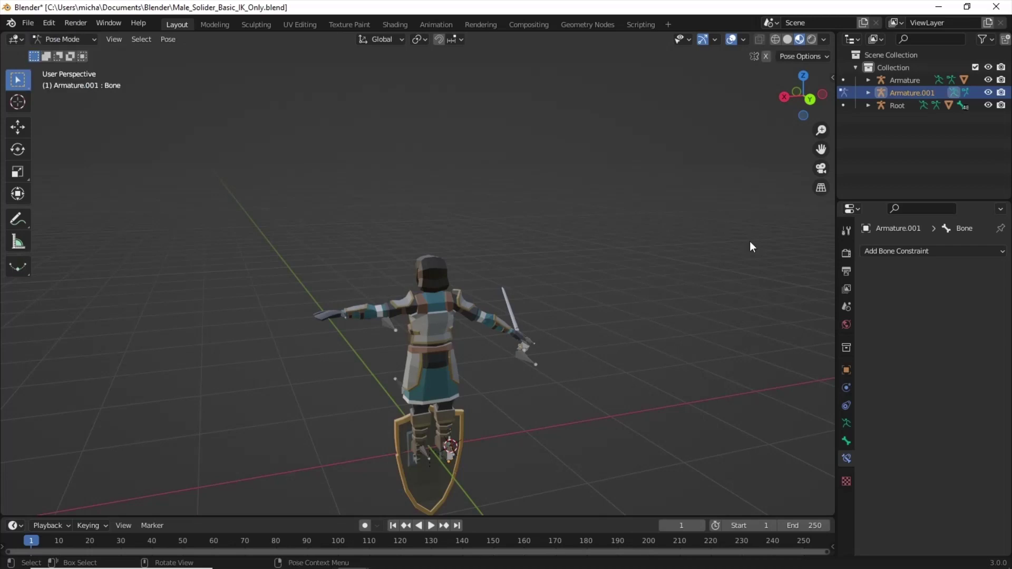
pyautogui.click(947, 253)
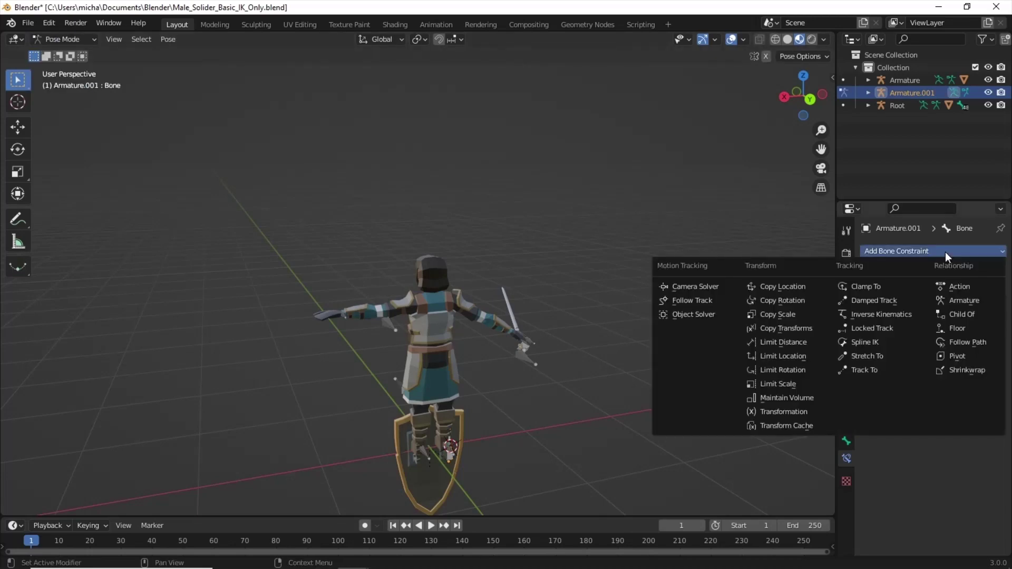
pyautogui.click(963, 316)
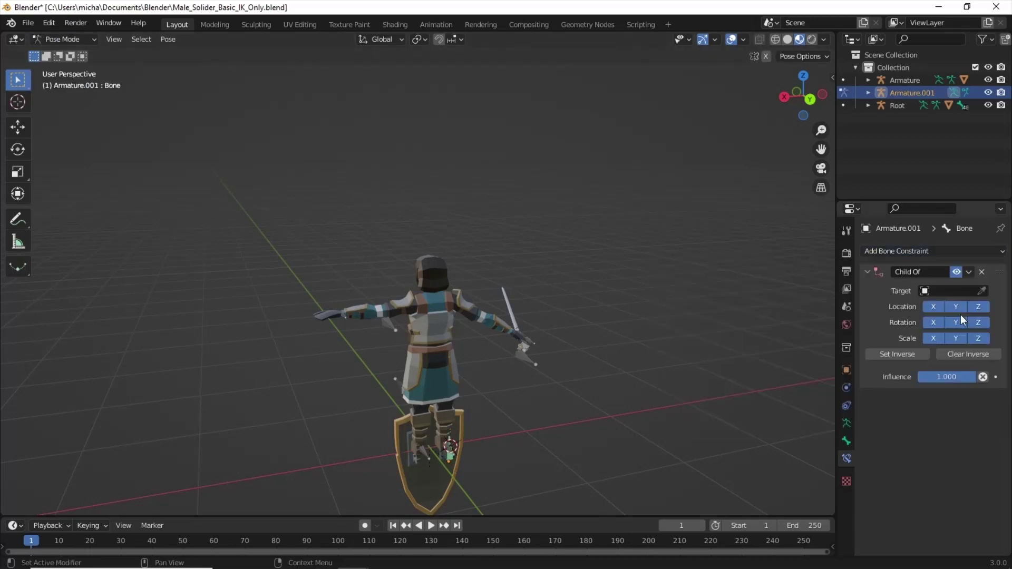
pyautogui.click(936, 293)
pyautogui.click(900, 338)
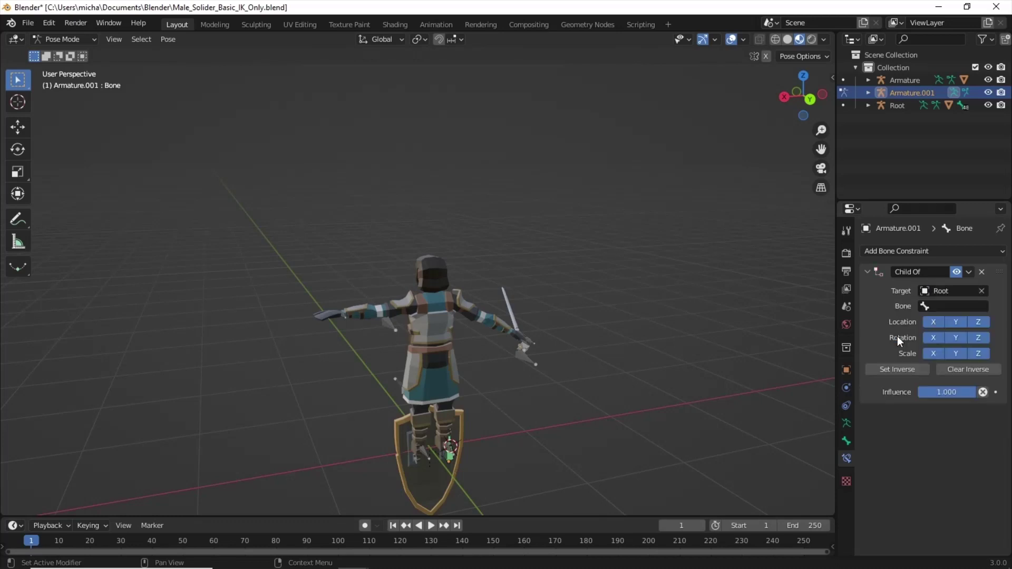
pyautogui.click(949, 306)
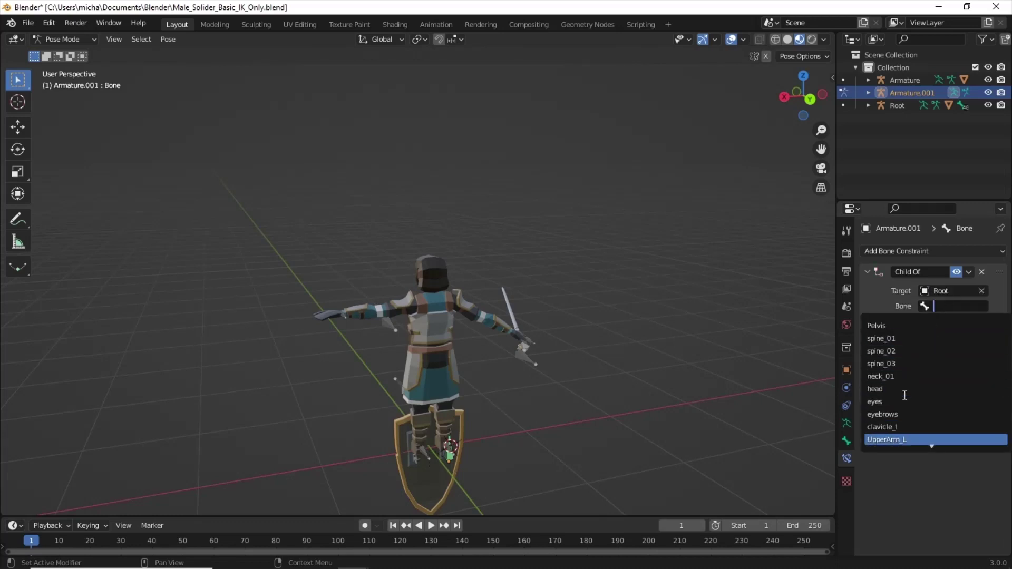
pyautogui.scroll(-1, 884, 412)
pyautogui.scroll(-3, 884, 412)
pyautogui.scroll(-3, 890, 395)
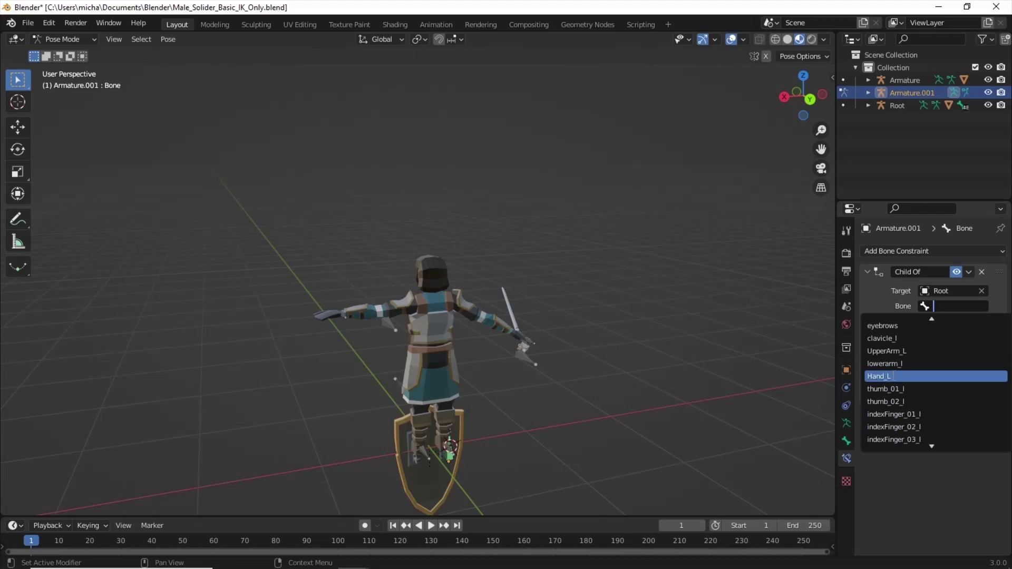
pyautogui.click(896, 378)
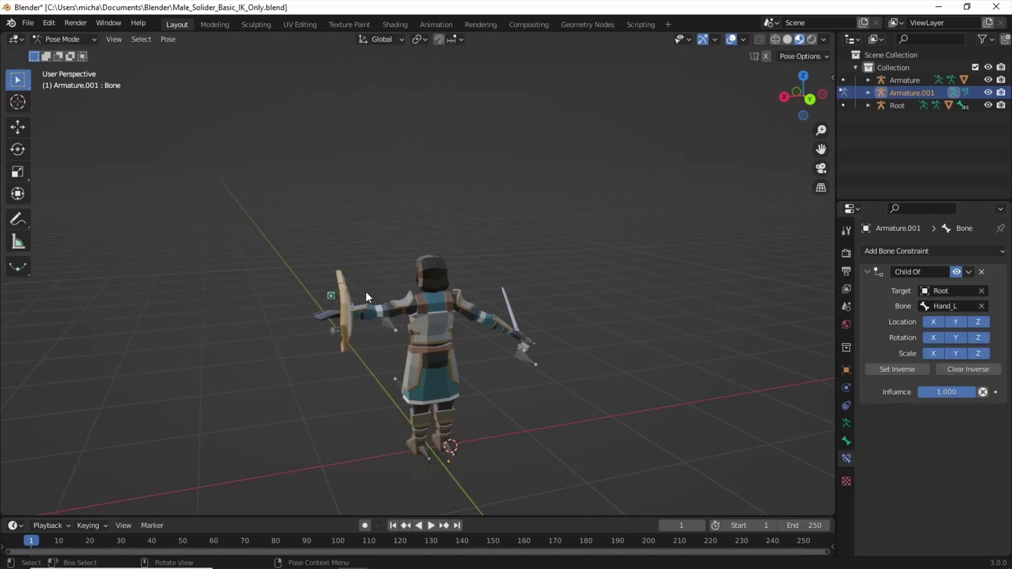
# Toggle the Child Of constraint's Y and Z rotation axis options
pyautogui.click(955, 338)
pyautogui.click(978, 340)
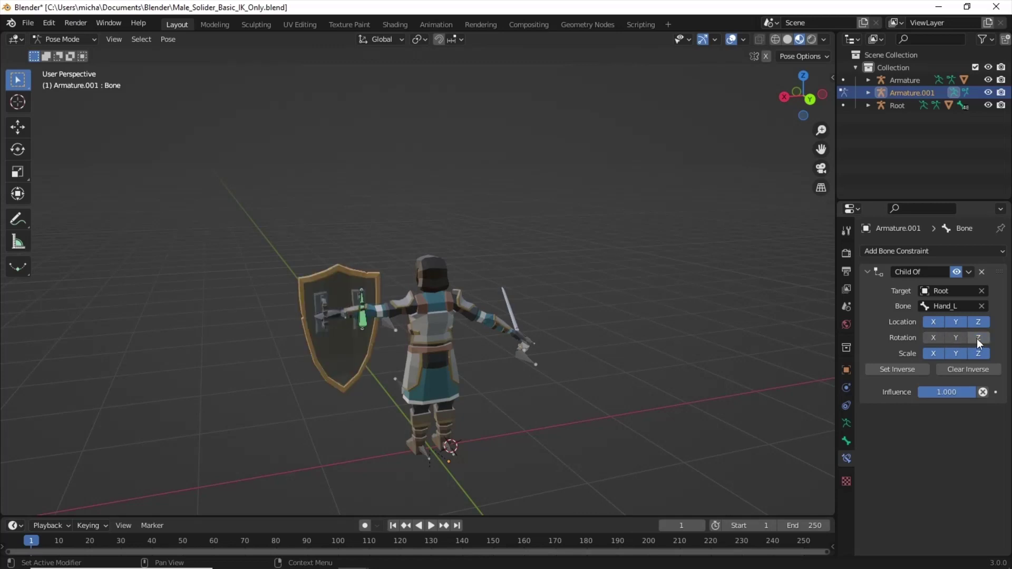
pyautogui.click(956, 339)
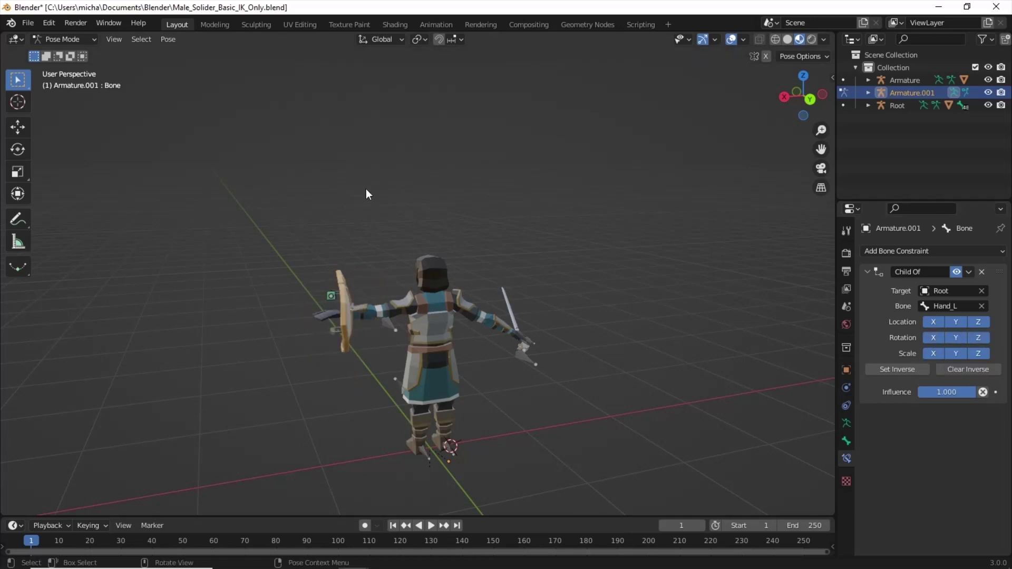
# From the front view, rotate the shield about 90° around the Y axis
pyautogui.click(803, 77)
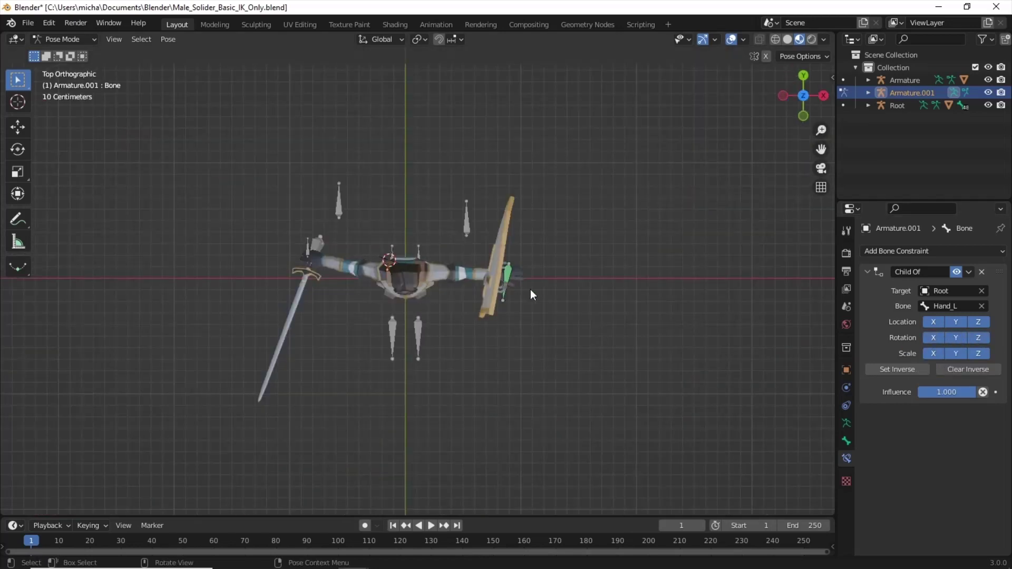
pyautogui.click(803, 116)
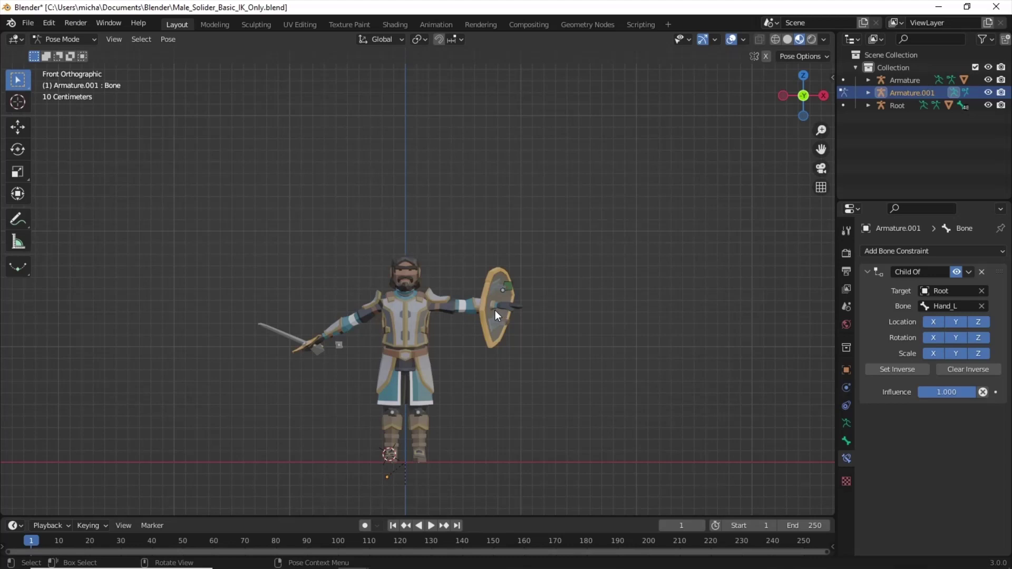
pyautogui.press('r')
pyautogui.press('y')
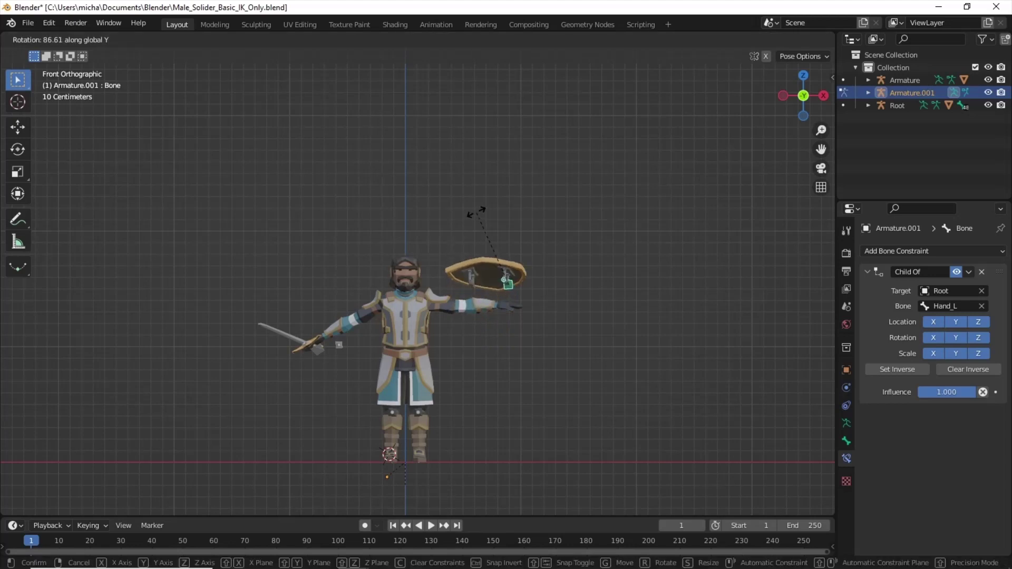
pyautogui.click(477, 212)
# From the top view, rotate the shield around Z to lie along the left arm
pyautogui.click(804, 75)
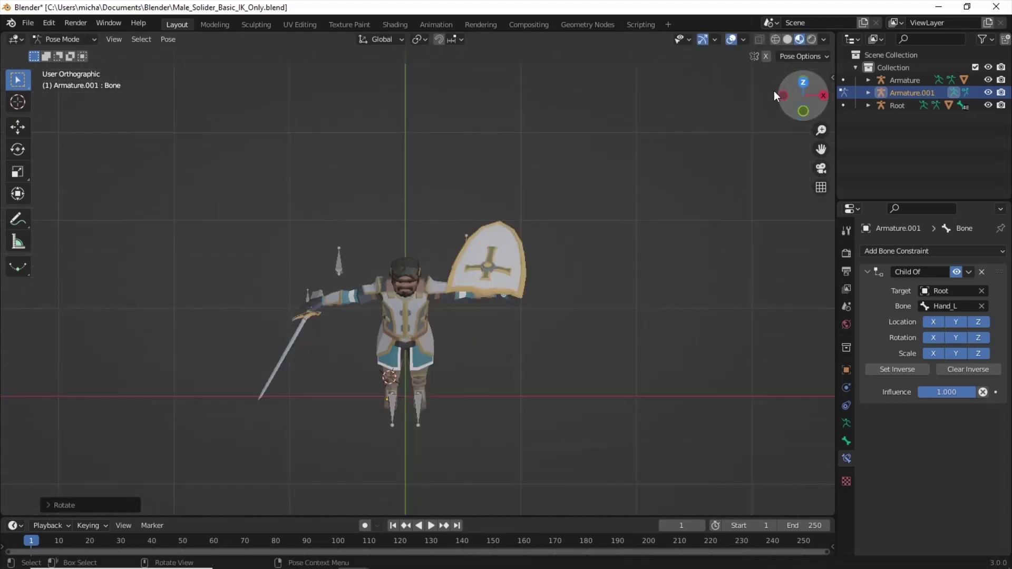
pyautogui.press('r')
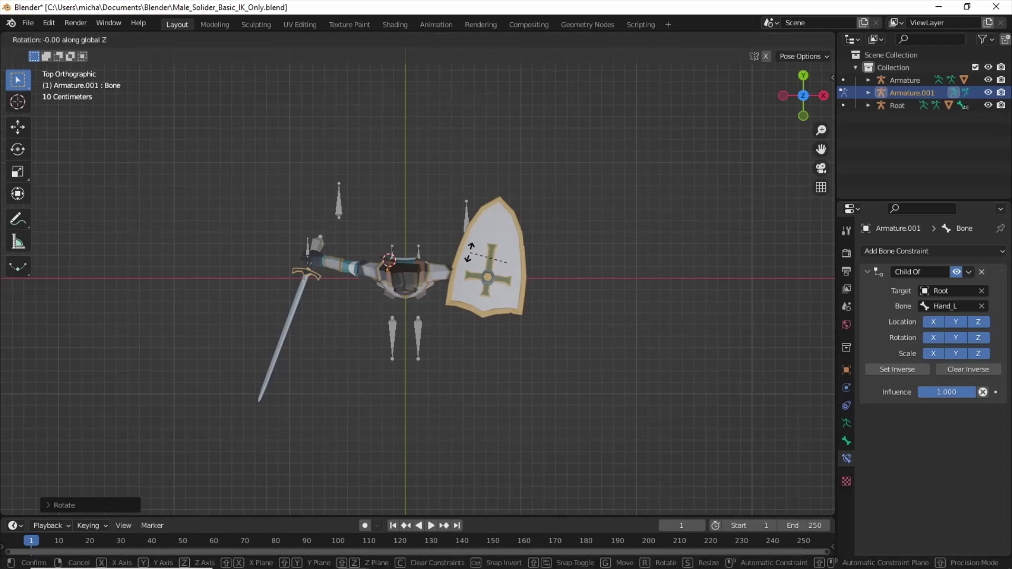
pyautogui.click(465, 257)
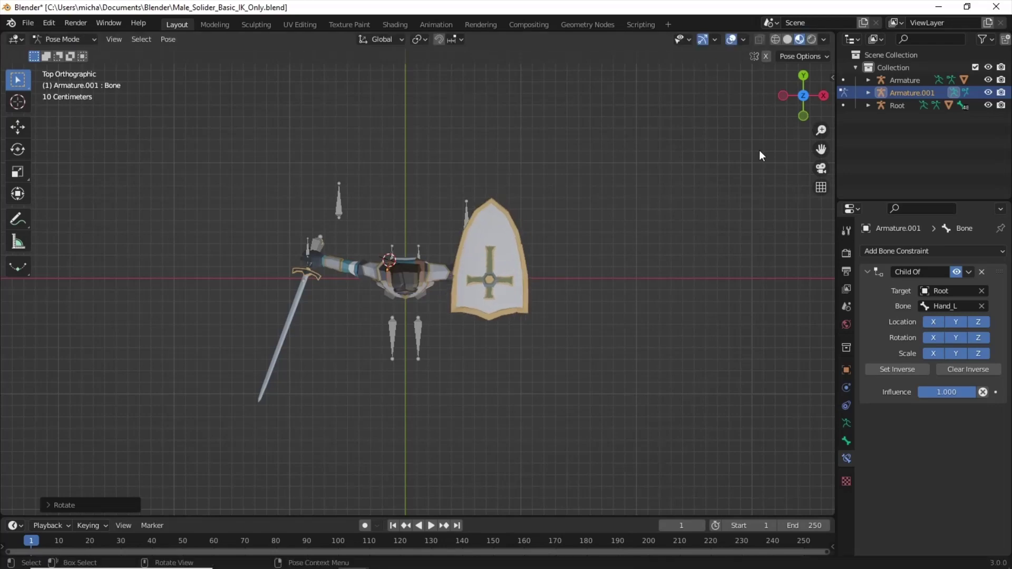
pyautogui.click(824, 96)
pyautogui.scroll(5, 433, 276)
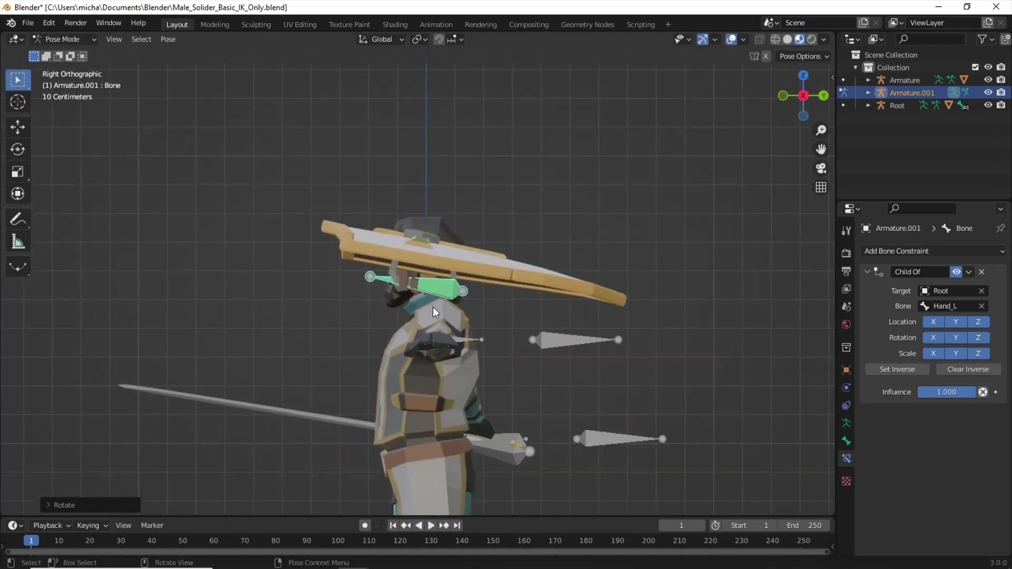
pyautogui.moveTo(430, 305)
pyautogui.mouseDown(button='middle')
pyautogui.moveTo(603, 270)
pyautogui.moveTo(562, 335)
pyautogui.mouseUp(button='middle')
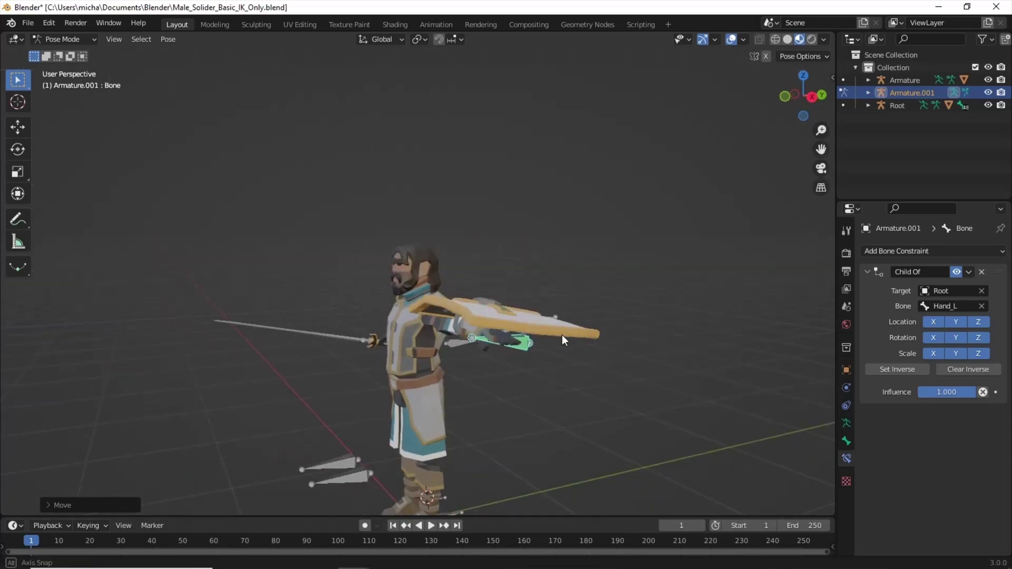
# Select the soldier's Root armature and switch it to Pose Mode
pyautogui.click(73, 38)
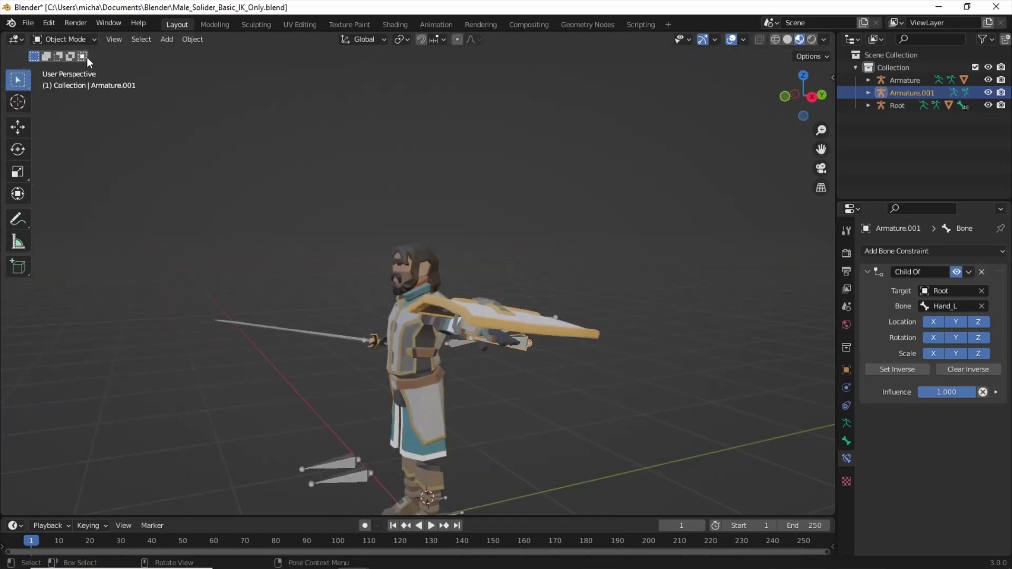
pyautogui.click(351, 480)
pyautogui.moveTo(434, 455); pyautogui.dragTo(339, 281, button='middle')
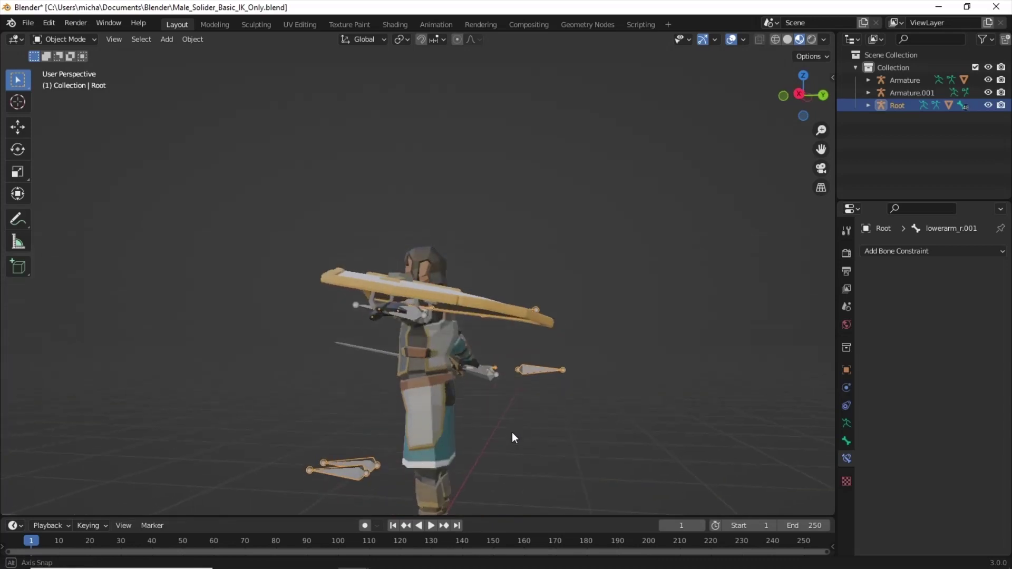
pyautogui.click(73, 41)
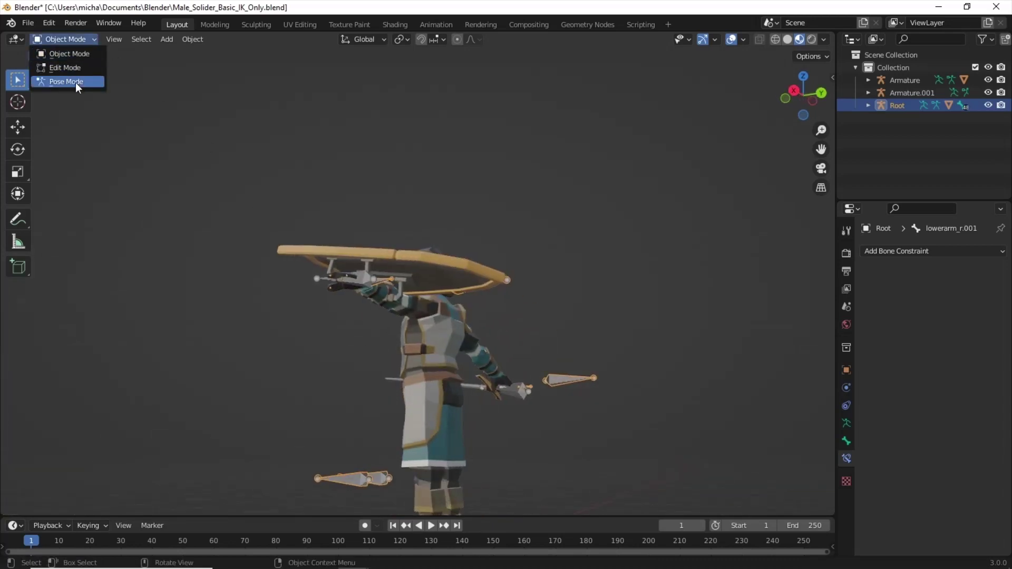
pyautogui.click(70, 82)
pyautogui.scroll(3, 406, 292)
# Move the lowerarm_l.001 bone so the left arm drops in front of the body
pyautogui.click(331, 273)
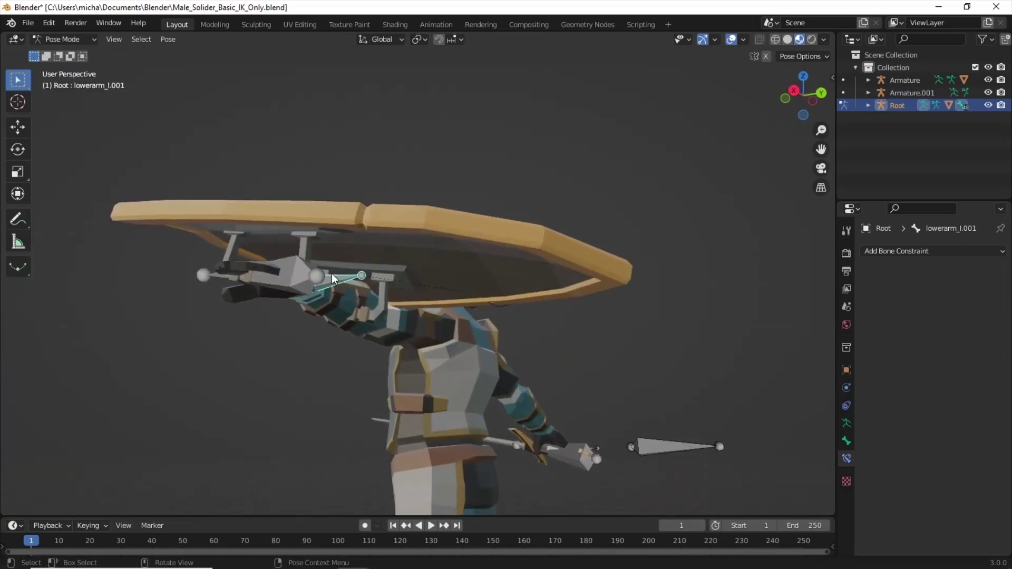
pyautogui.scroll(-3, 332, 275)
pyautogui.moveTo(403, 306)
pyautogui.mouseDown(button='middle')
pyautogui.moveTo(435, 300)
pyautogui.moveTo(320, 330)
pyautogui.mouseUp(button='middle')
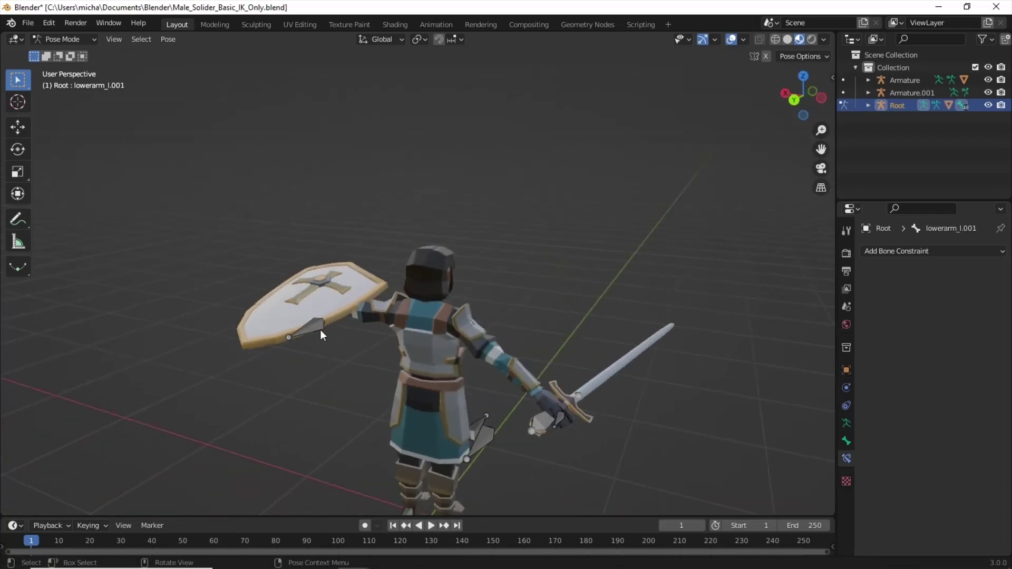
pyautogui.press('g')
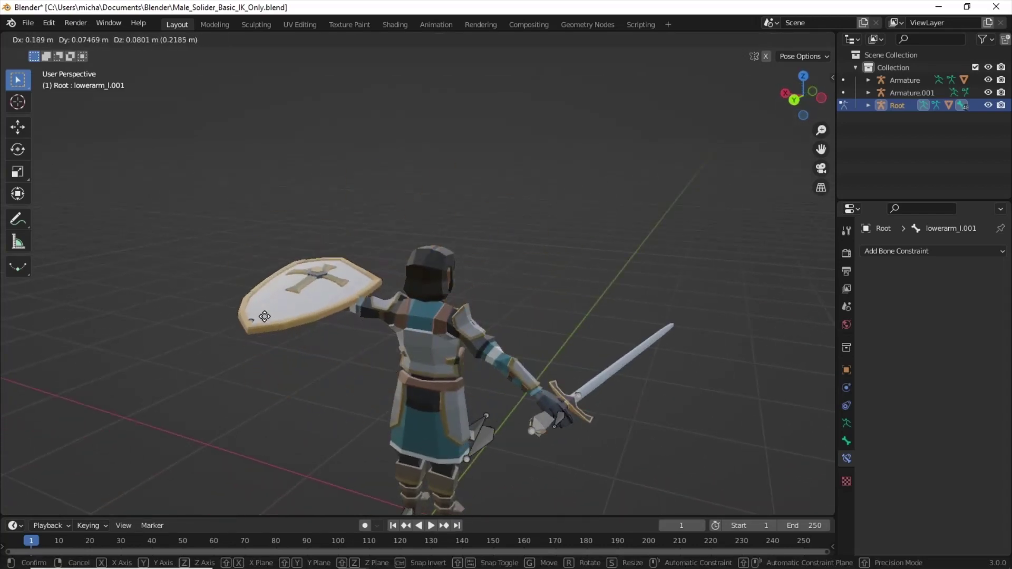
pyautogui.click(354, 358)
pyautogui.moveTo(355, 358); pyautogui.dragTo(455, 367, button='middle')
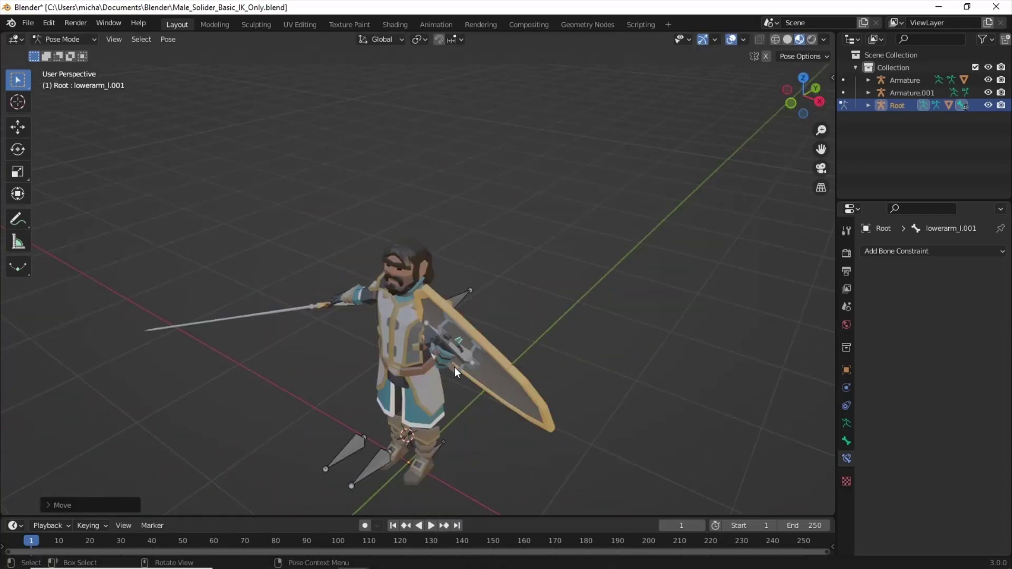